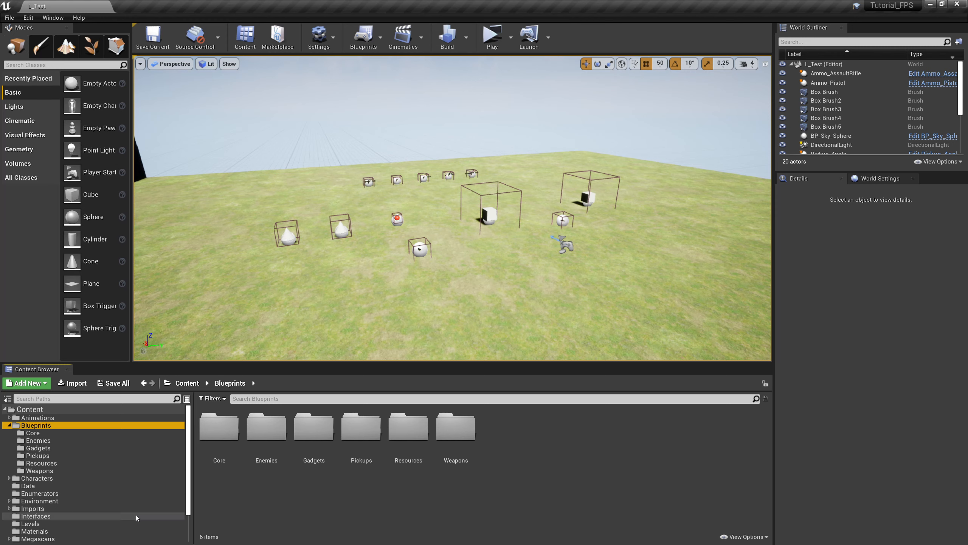
# Create a Widget Blueprint named Utility_Keypad in the UserInterface folder.
pyautogui.scroll(-2, 95, 496)
pyautogui.click(85, 538)
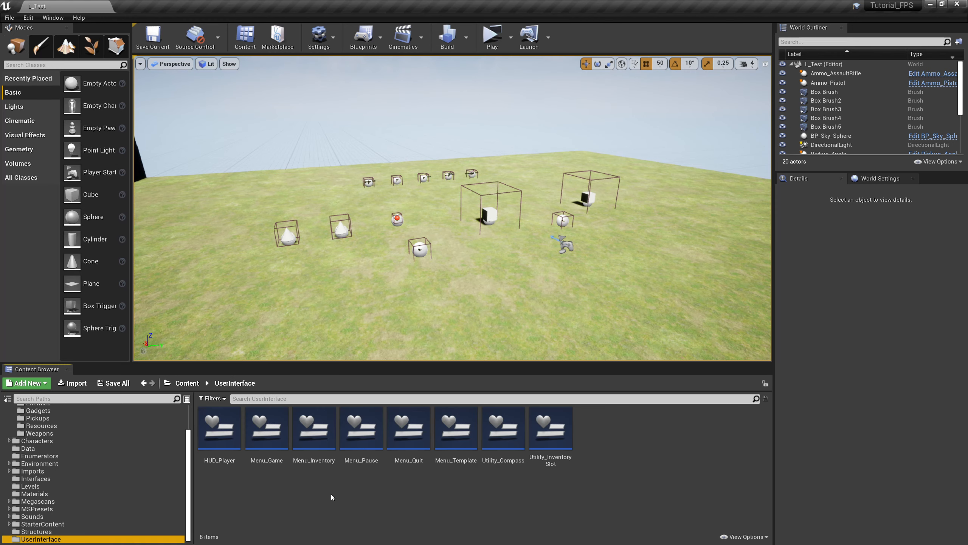
pyautogui.rightClick(652, 436)
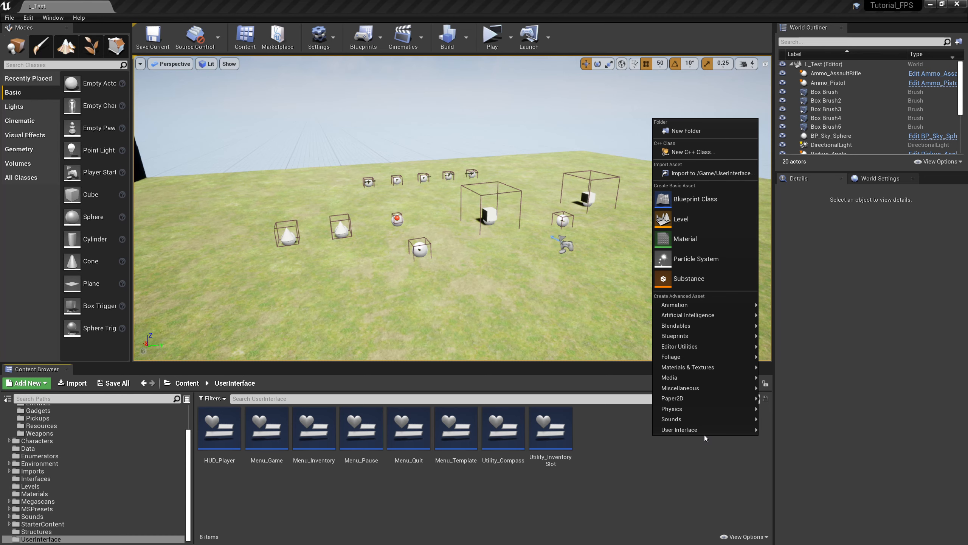
pyautogui.moveTo(705, 431)
pyautogui.click(798, 494)
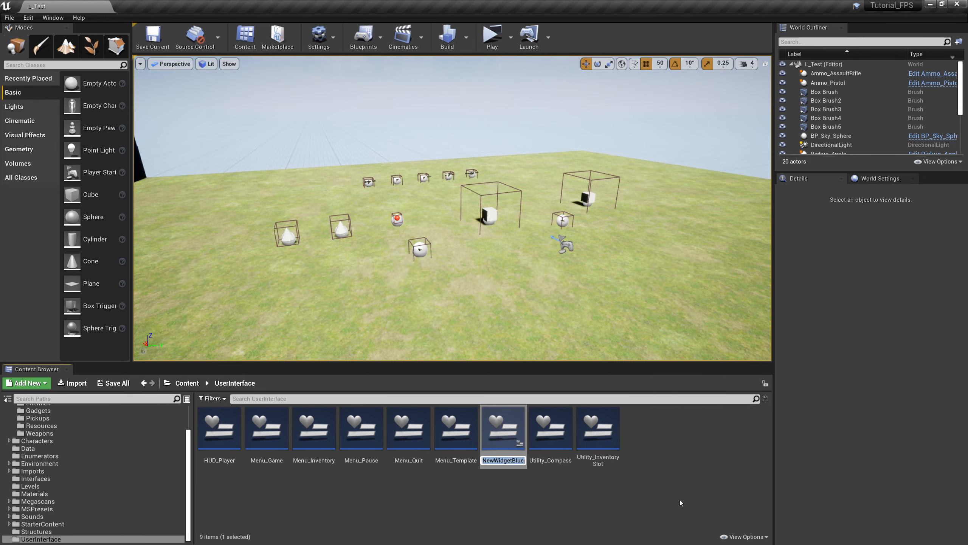
pyautogui.write('Utility_Keypad')
pyautogui.press('Return')
# Open the Utility_Keypad widget docked beside the L_Test level and select its canvas panel.
pyautogui.doubleClick(605, 430)
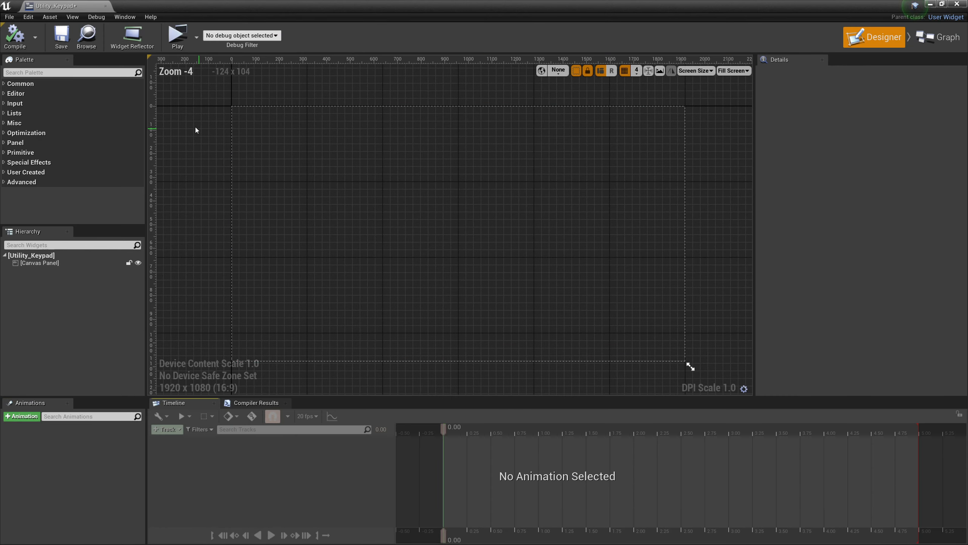
pyautogui.moveTo(71, 7); pyautogui.dragTo(149, 6)
pyautogui.click(72, 263)
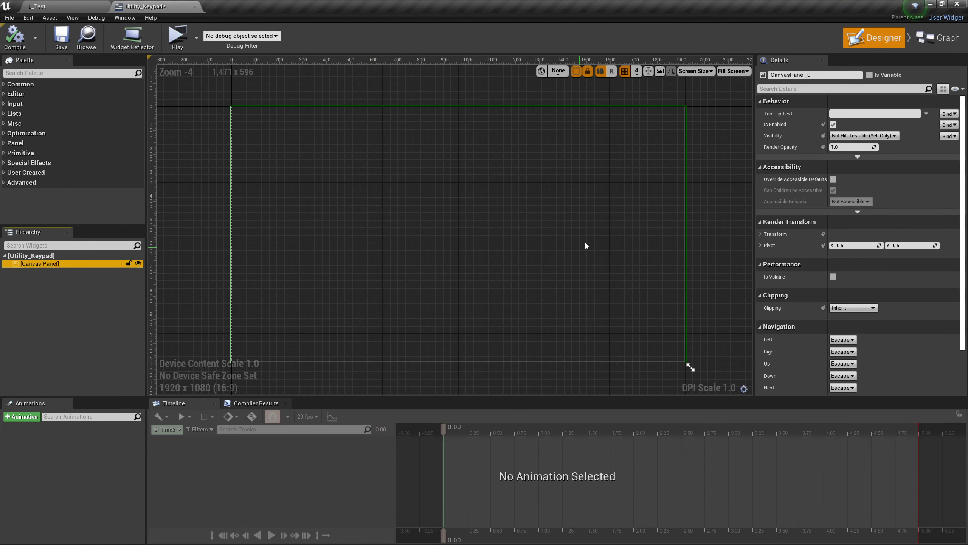
# Switch the designer preview from Fill Screen to a Custom size and set its height to 200.
pyautogui.moveTo(685, 172); pyautogui.dragTo(691, 171, button='right')
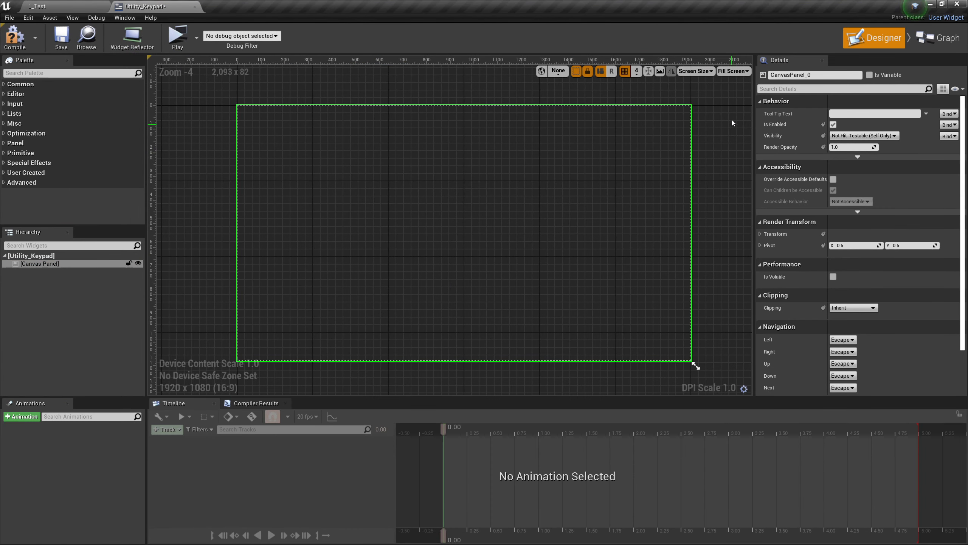
pyautogui.click(737, 71)
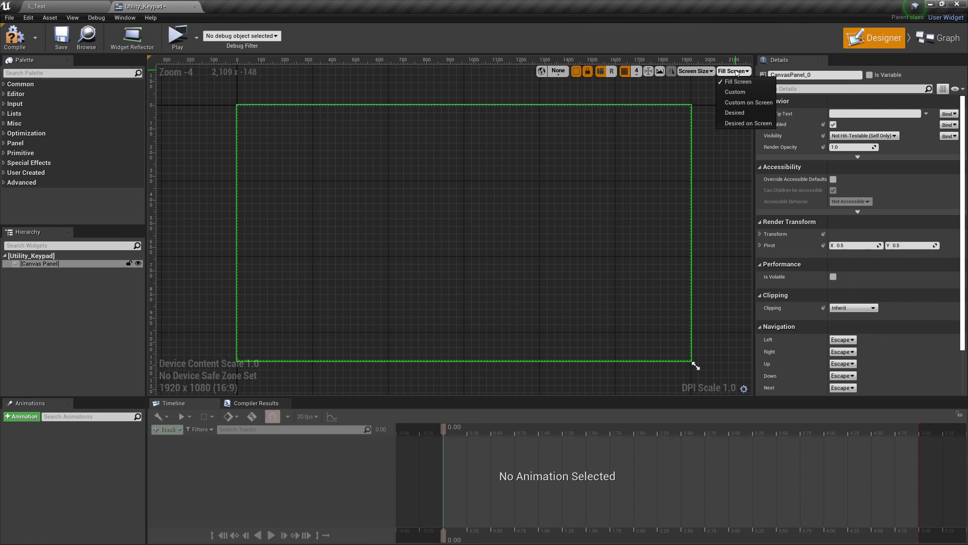
pyautogui.click(740, 92)
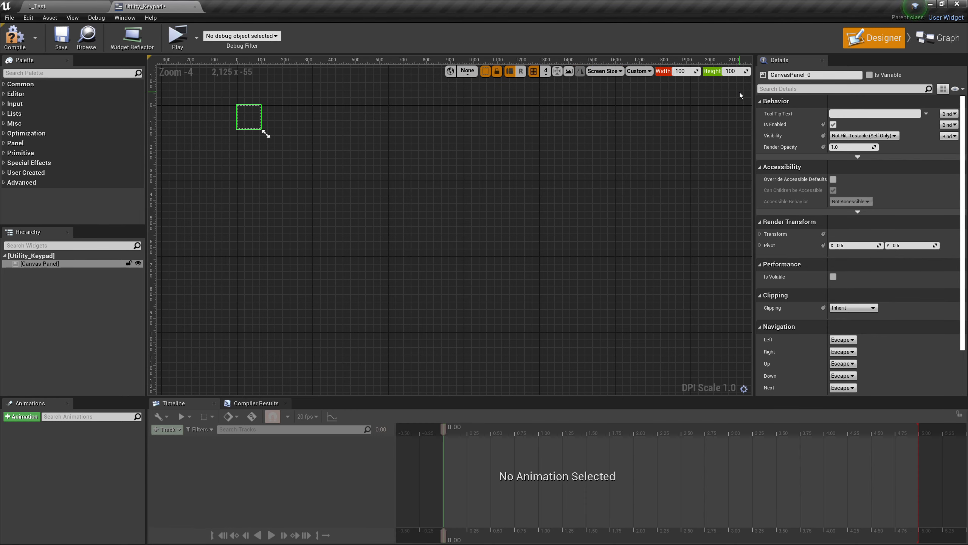
pyautogui.scroll(4, 691, 158)
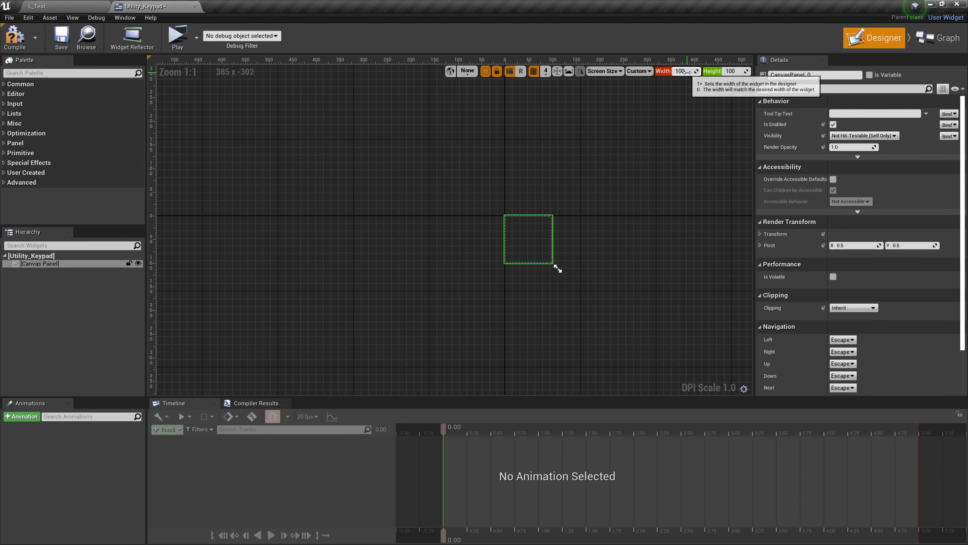
pyautogui.click(746, 72)
pyautogui.write('20')
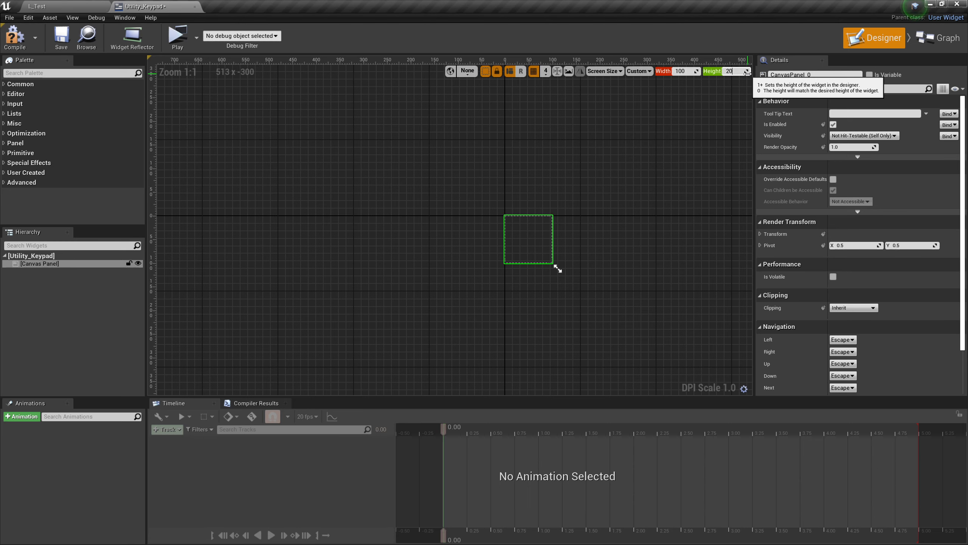
pyautogui.write('0')
pyautogui.press('Return')
pyautogui.scroll(2, 632, 240)
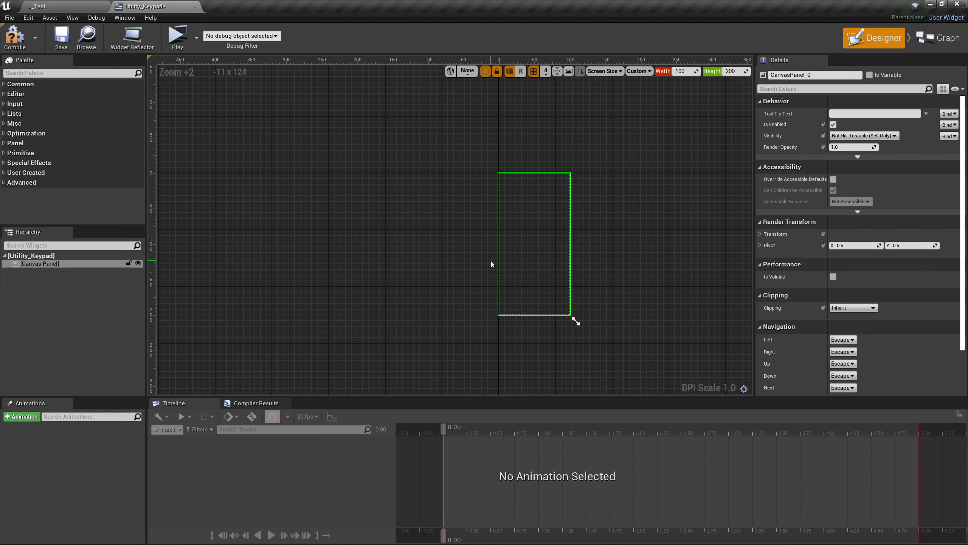
# Add a Border widget as a child of the Canvas Panel.
pyautogui.click(107, 293)
pyautogui.click(43, 73)
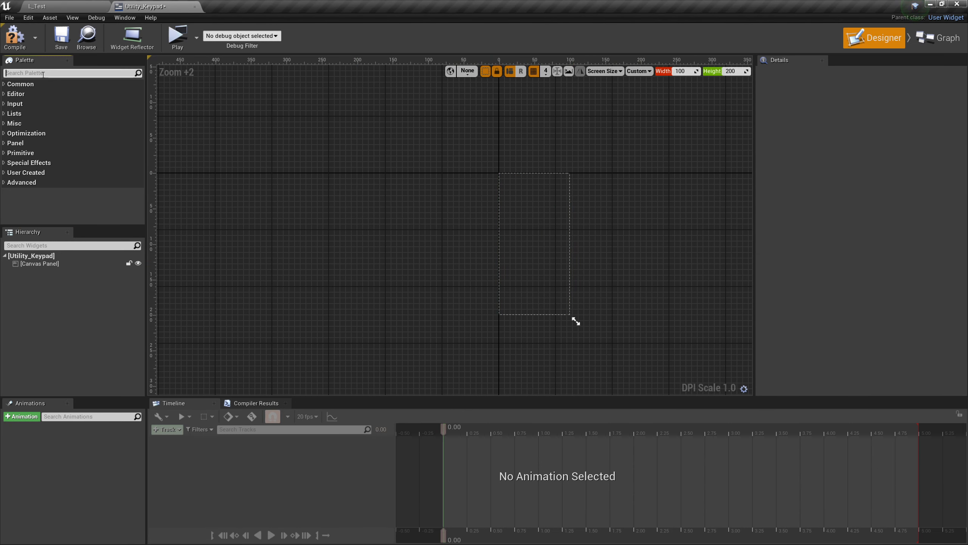
pyautogui.write('border')
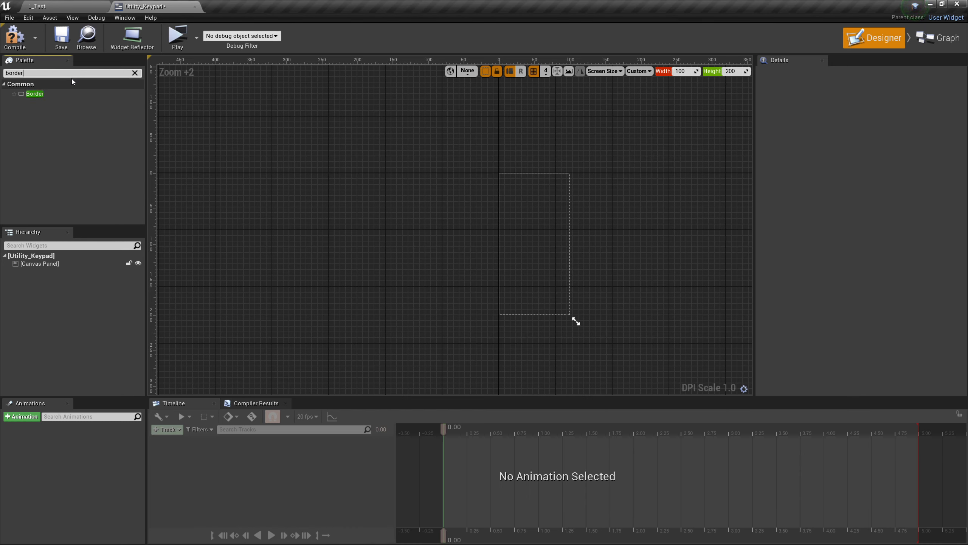
pyautogui.moveTo(39, 94); pyautogui.dragTo(44, 273)
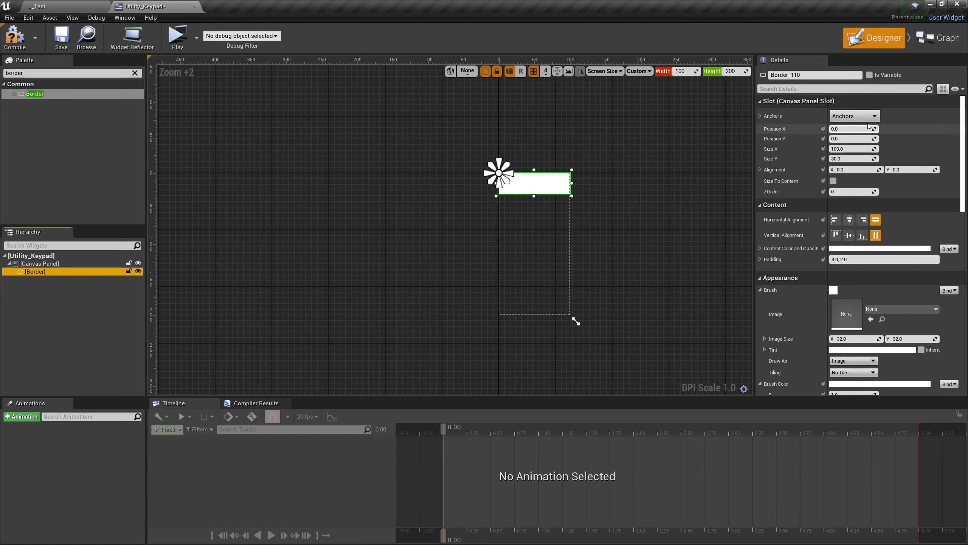
# Anchor the border to stretch over the whole canvas and set its bottom offset to 0.
pyautogui.click(850, 116)
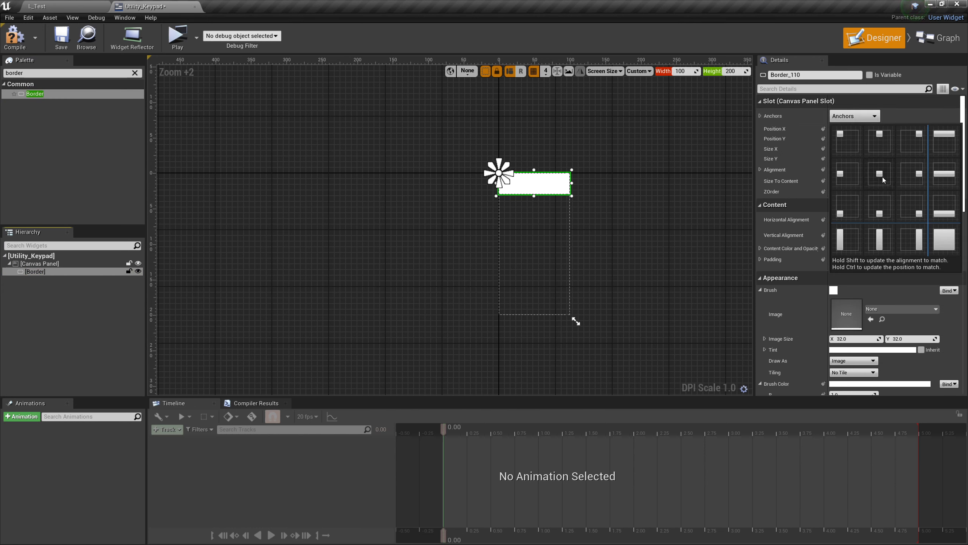
pyautogui.click(954, 242)
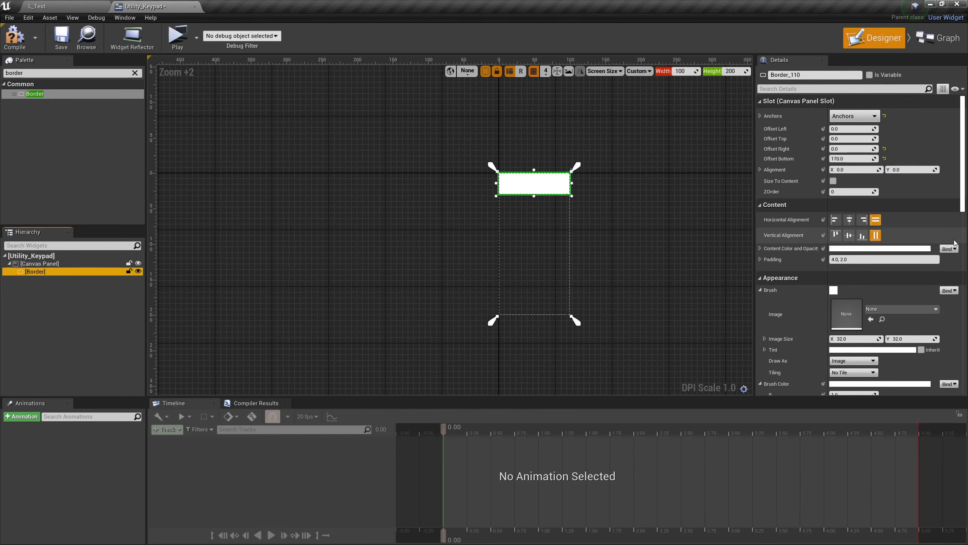
pyautogui.click(853, 158)
pyautogui.write('0')
pyautogui.press('Tab')
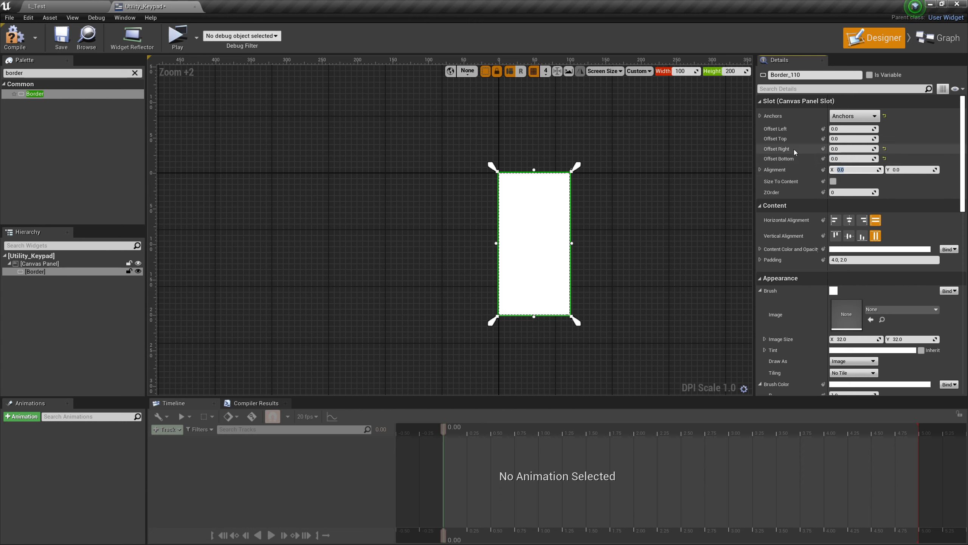
# Set the border's brush color to black (R, G and B 0) with an alpha of 0.25.
pyautogui.scroll(-4, 843, 278)
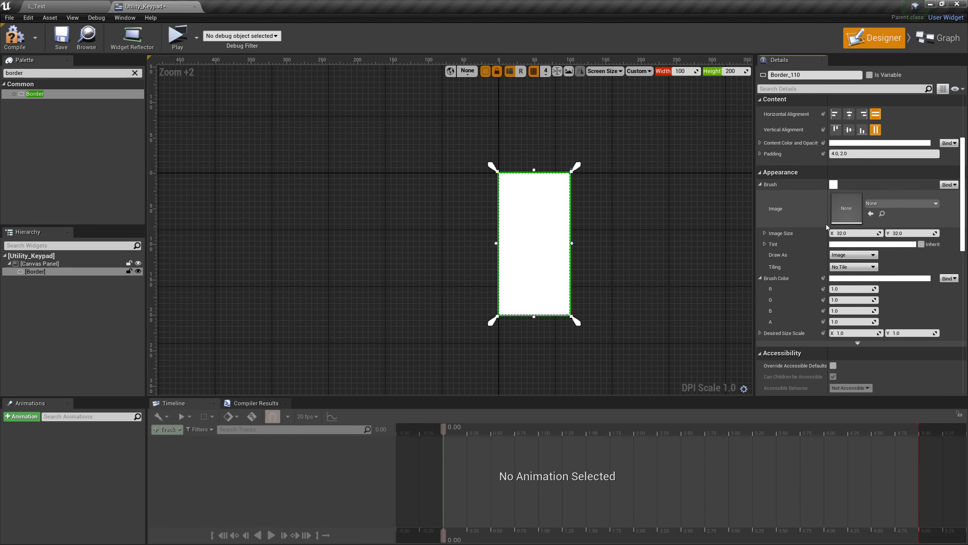
pyautogui.click(851, 279)
pyautogui.click(685, 422)
pyautogui.write('0')
pyautogui.press('Tab')
pyautogui.write('0')
pyautogui.press('Tab')
pyautogui.write('0')
pyautogui.press('Tab')
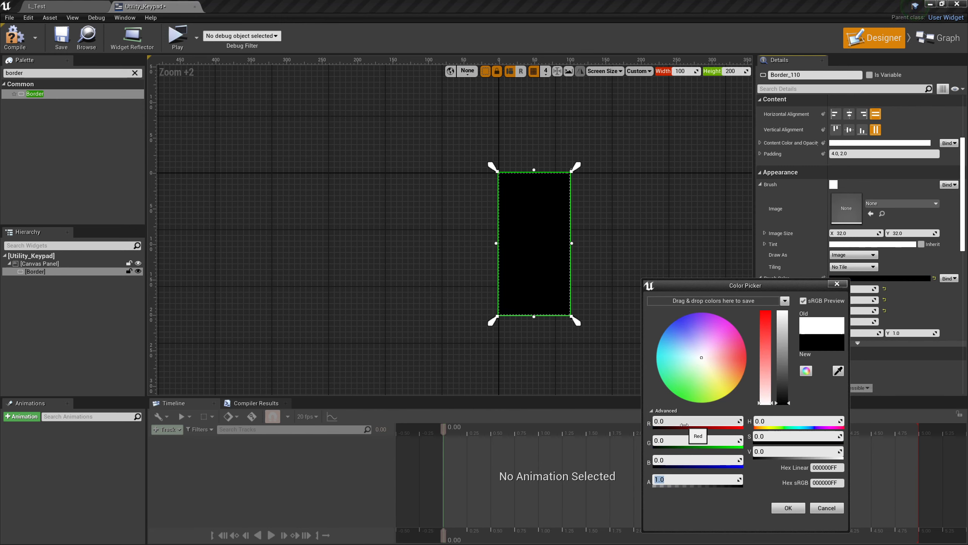
pyautogui.write('0.25')
pyautogui.press('Return')
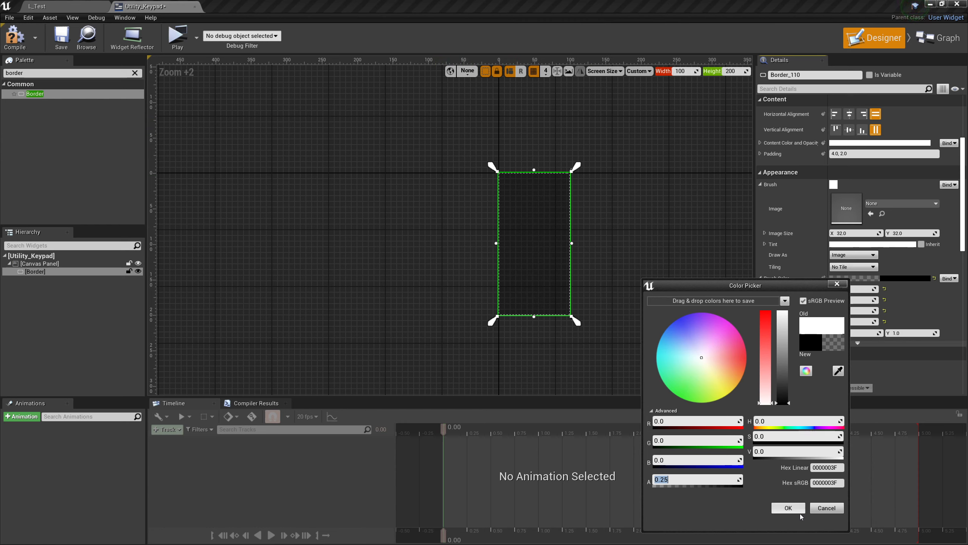
pyautogui.click(788, 507)
# Add a Text widget inside the border.
pyautogui.click(135, 72)
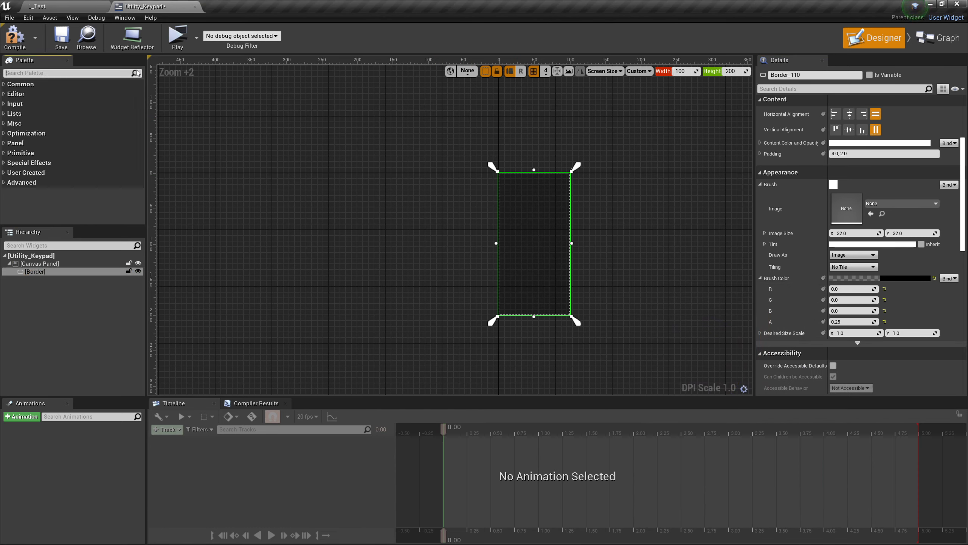
pyautogui.write('tes')
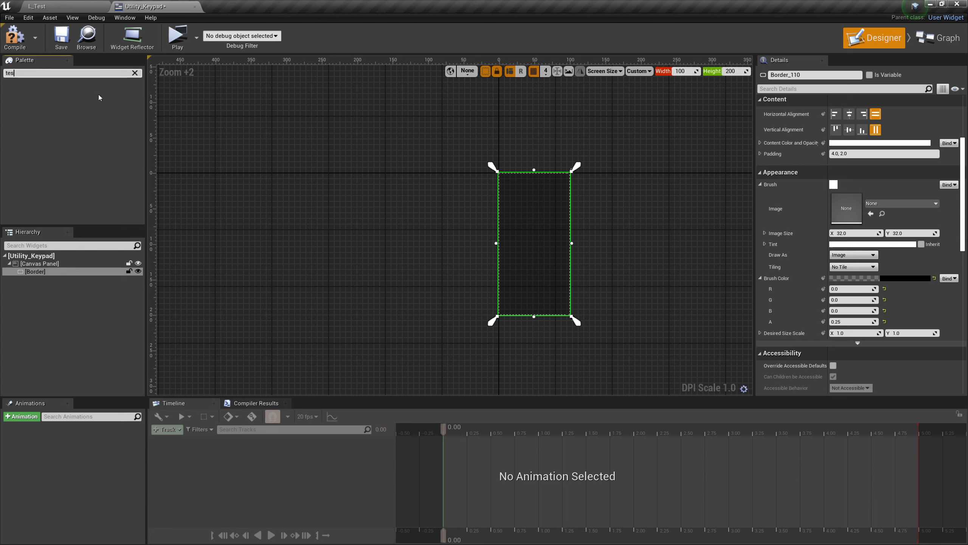
pyautogui.write('t')
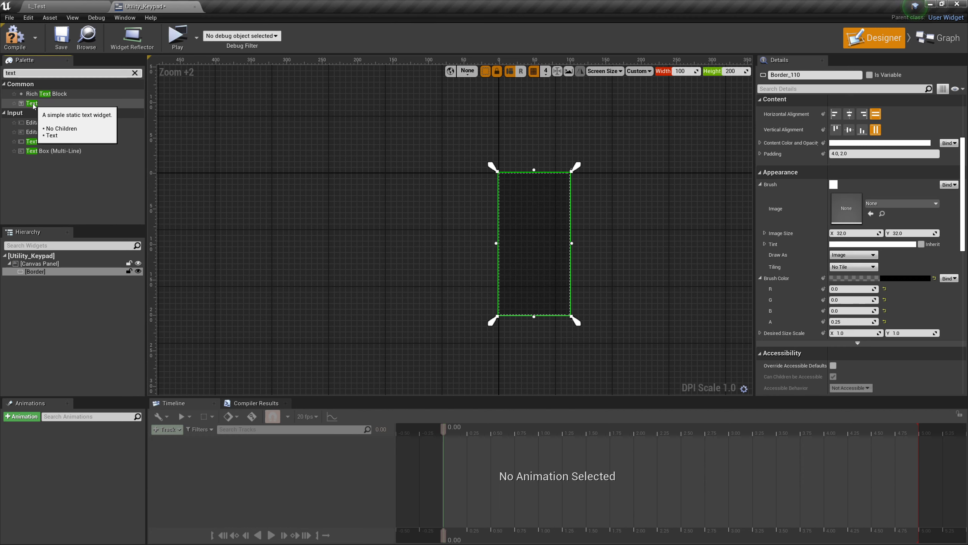
pyautogui.moveTo(34, 106); pyautogui.dragTo(33, 271)
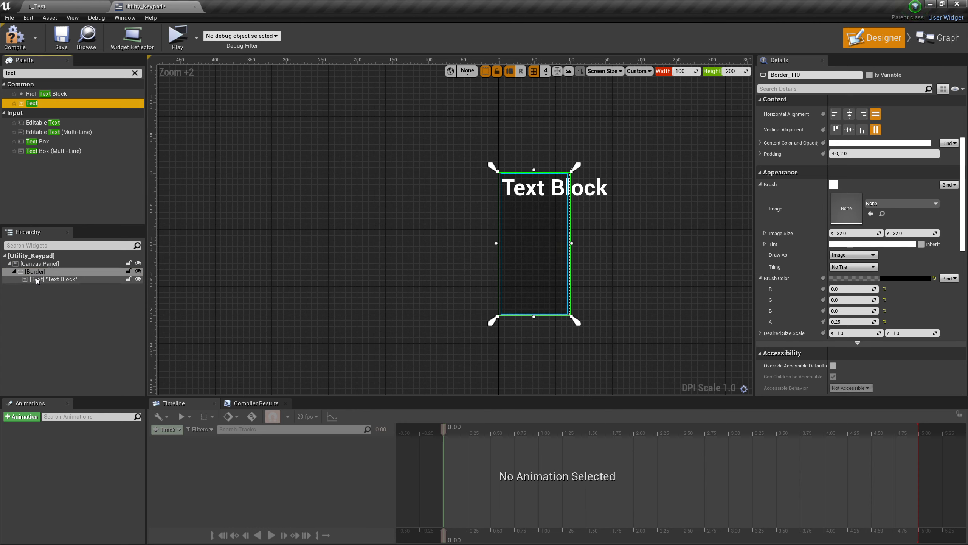
# Set the text block's font size to 16.
pyautogui.click(36, 279)
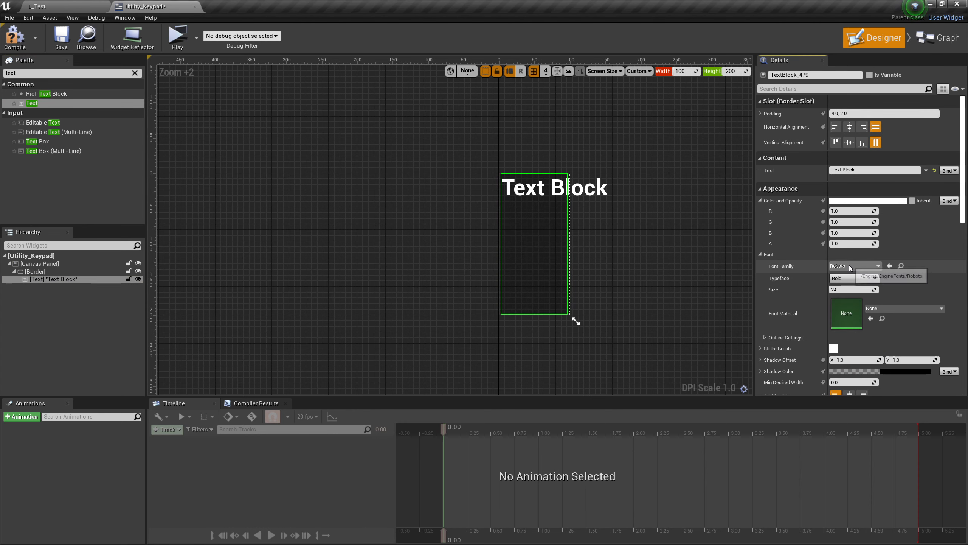
pyautogui.click(877, 289)
pyautogui.write('31')
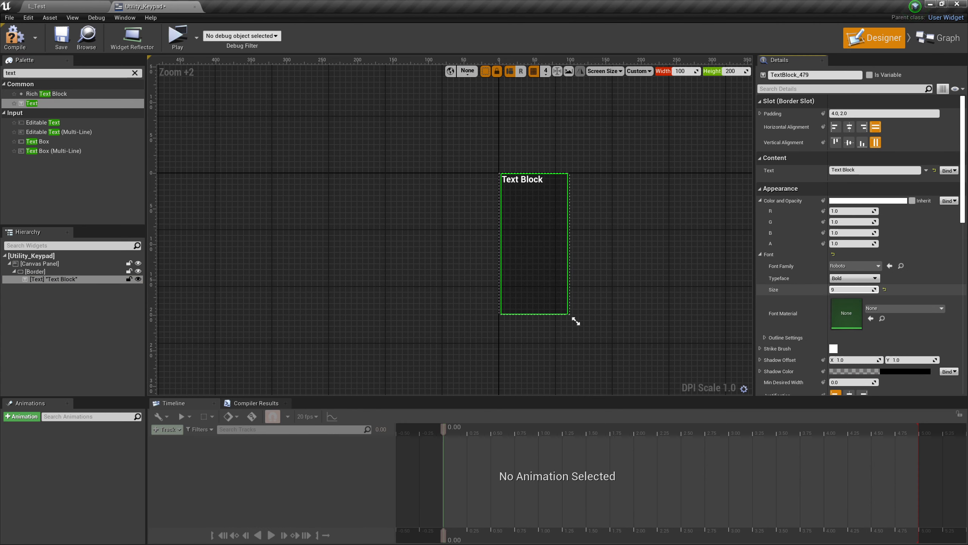
pyautogui.press('BackSpace')
pyautogui.press('BackSpace')
pyautogui.write('9')
pyautogui.press('BackSpace')
pyautogui.write('16')
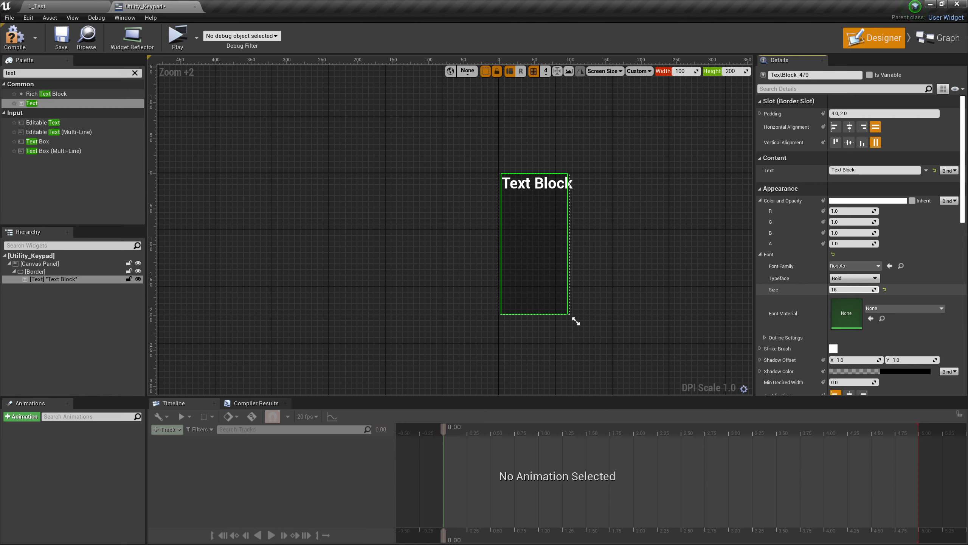
# Center the text's justification and align its border slot to the horizontal center and vertical top.
pyautogui.scroll(-2, 852, 368)
pyautogui.click(850, 366)
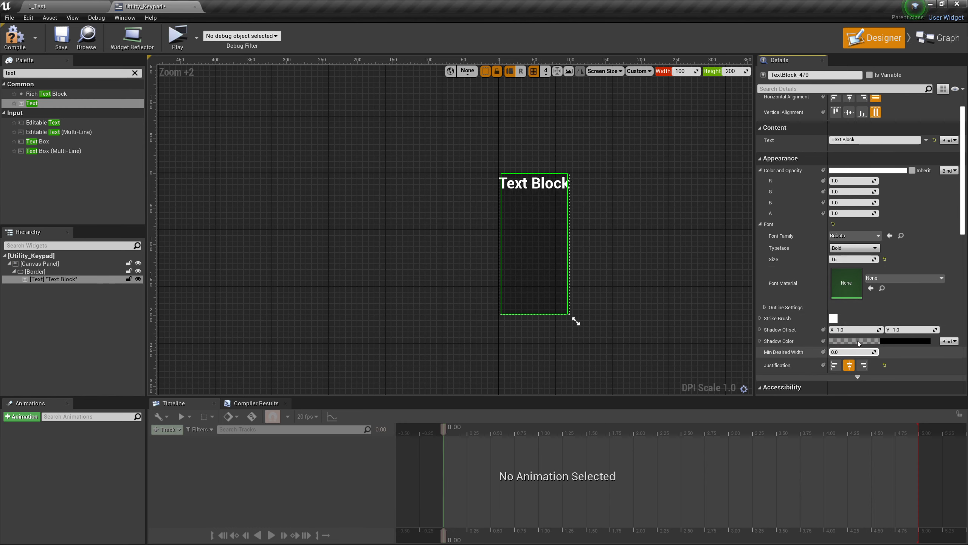
pyautogui.scroll(2, 853, 343)
pyautogui.click(850, 127)
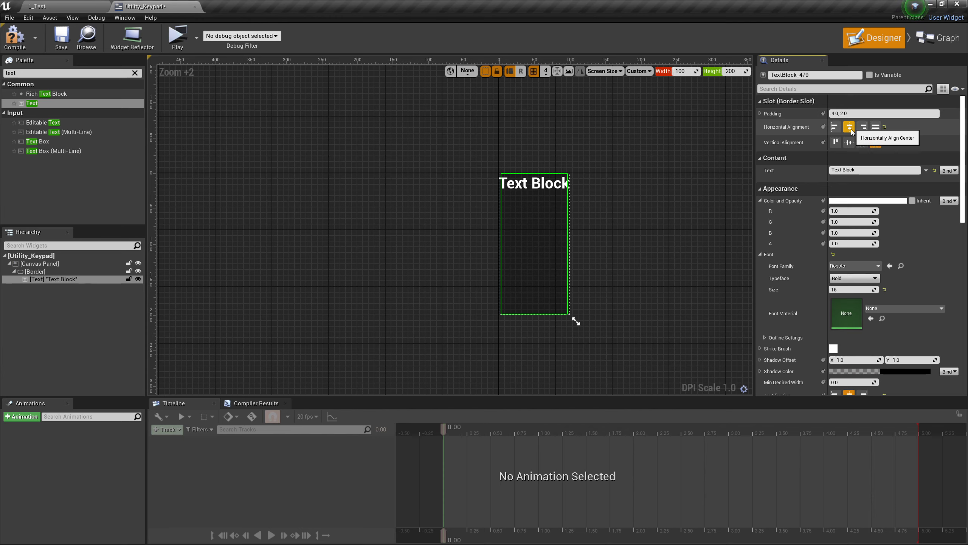
pyautogui.click(836, 142)
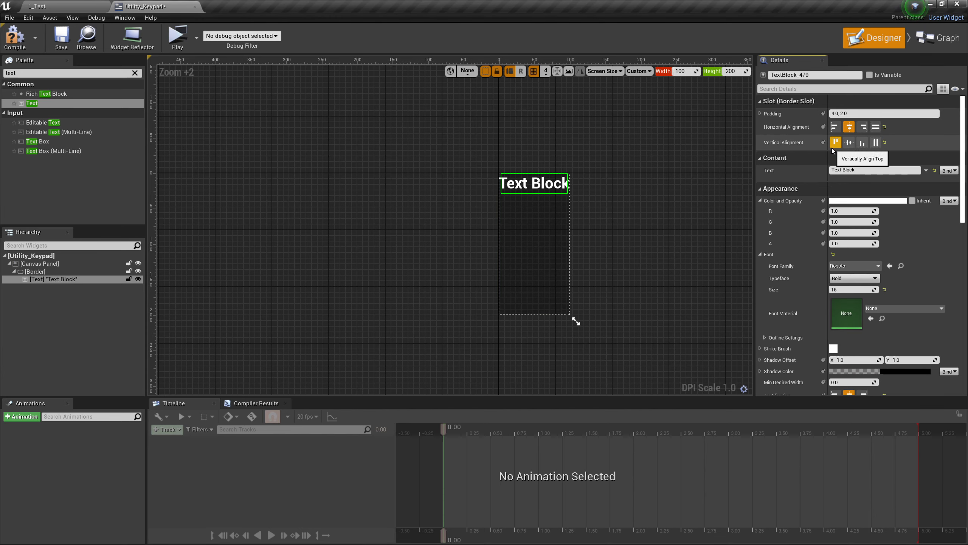
# Change the text block's displayed text to 0000.
pyautogui.scroll(-1, 801, 153)
pyautogui.write('0000')
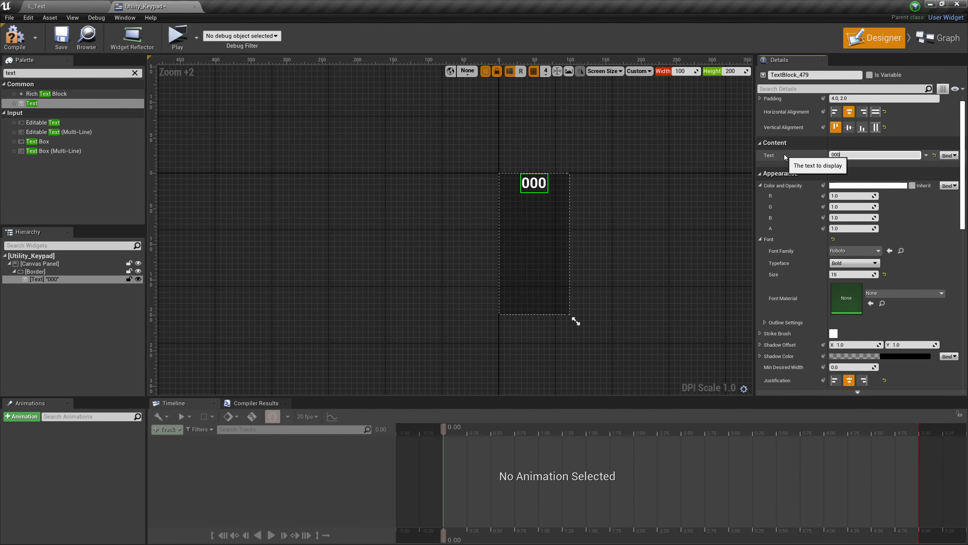
pyautogui.click(724, 172)
pyautogui.scroll(1, 724, 171)
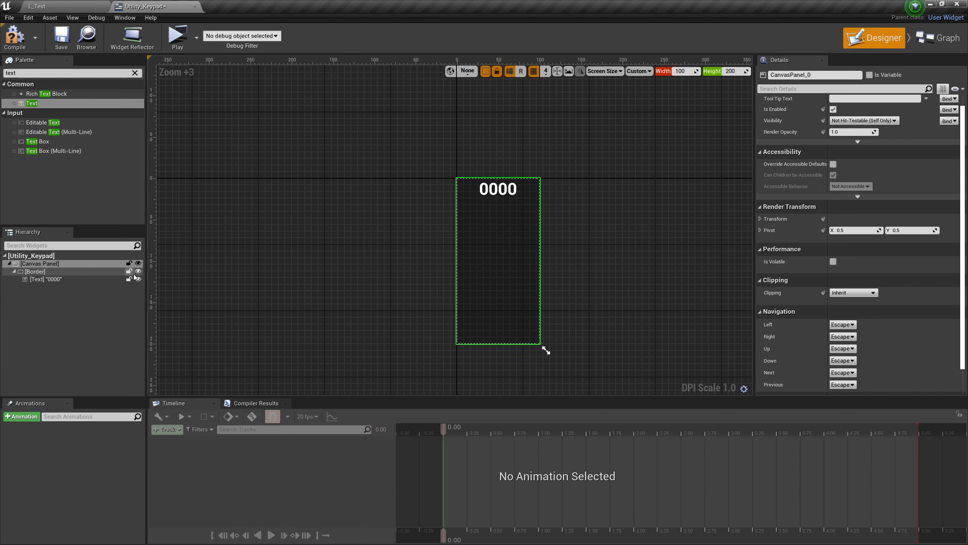
# Wrap the 0000 text block with a Vertical Box.
pyautogui.click(54, 280)
pyautogui.rightClick(54, 281)
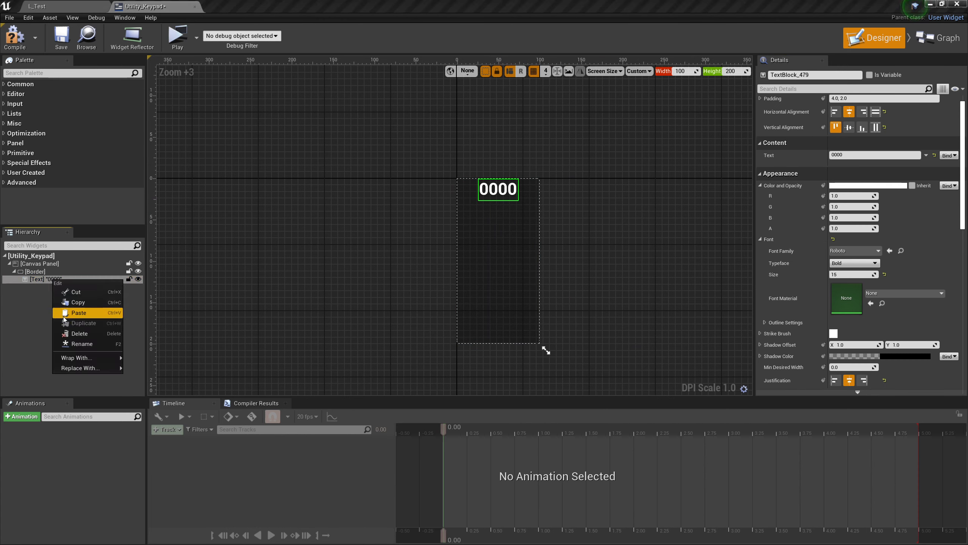
pyautogui.moveTo(87, 357)
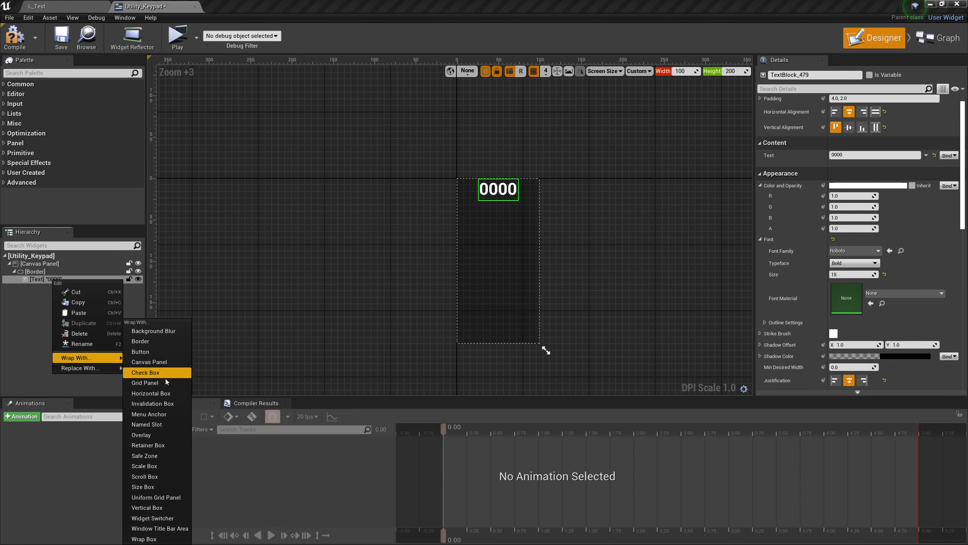
pyautogui.click(154, 508)
pyautogui.scroll(1, 857, 153)
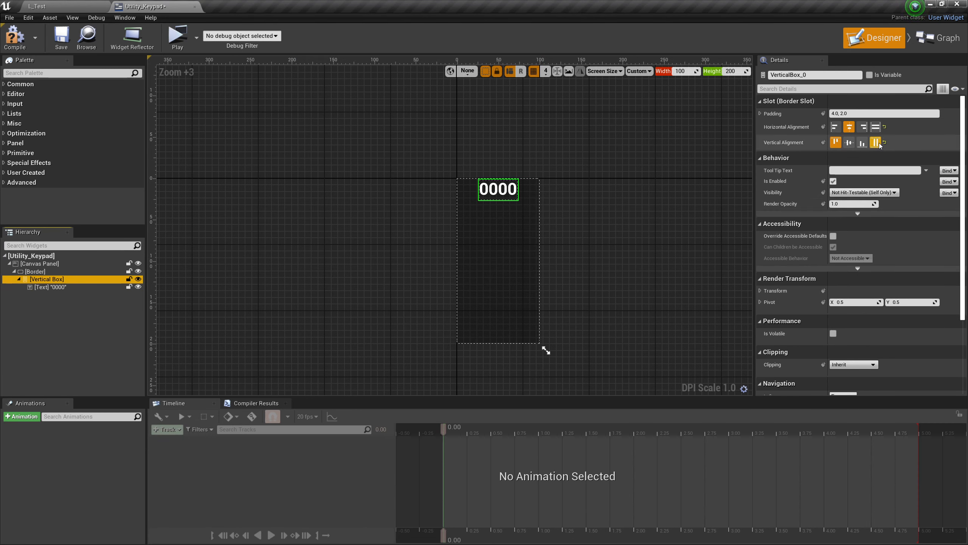
# Set the Vertical Box's border slot alignment to fill both horizontally and vertically.
pyautogui.click(876, 127)
pyautogui.click(875, 142)
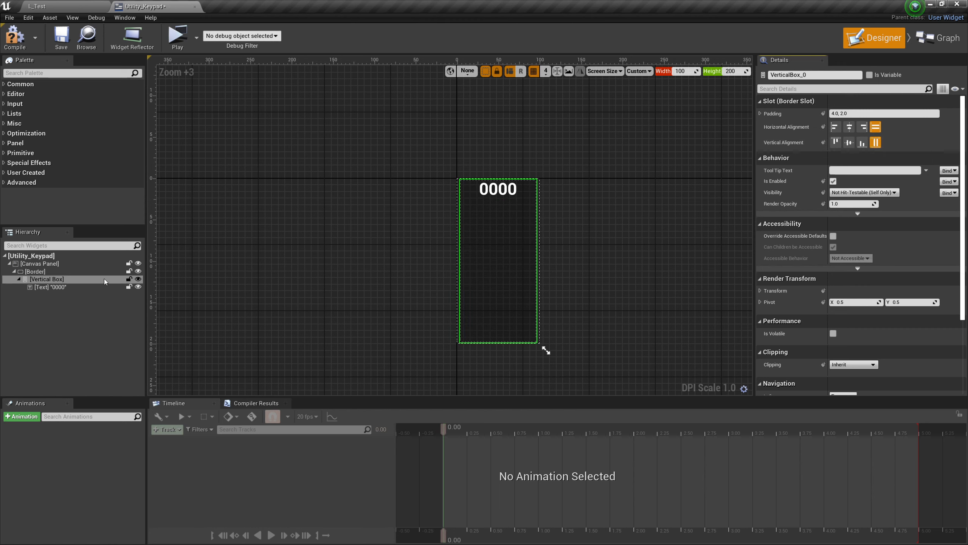
# Add a Spacer and a Uniform Grid Panel to the Vertical Box, in that order below the 0000 text.
pyautogui.click(49, 286)
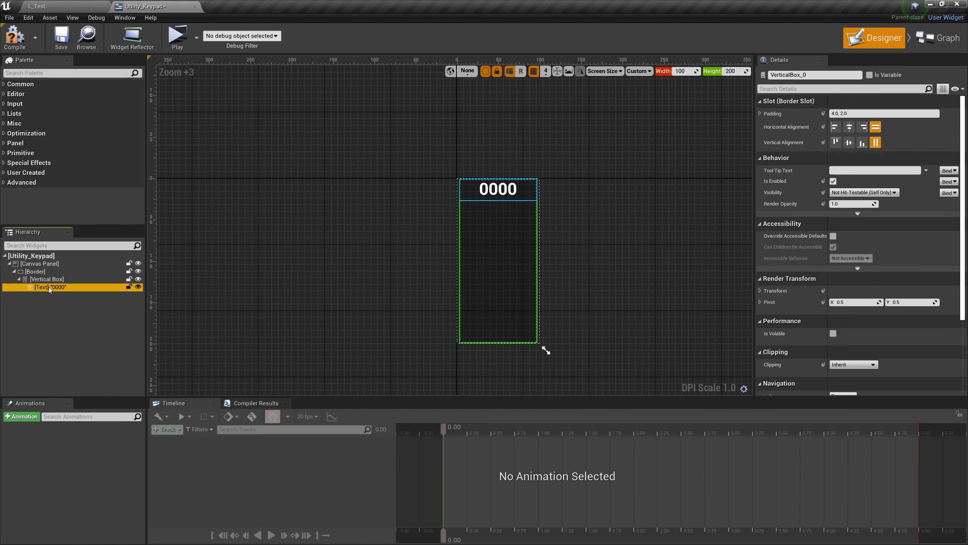
pyautogui.click(71, 75)
pyautogui.write('spacer')
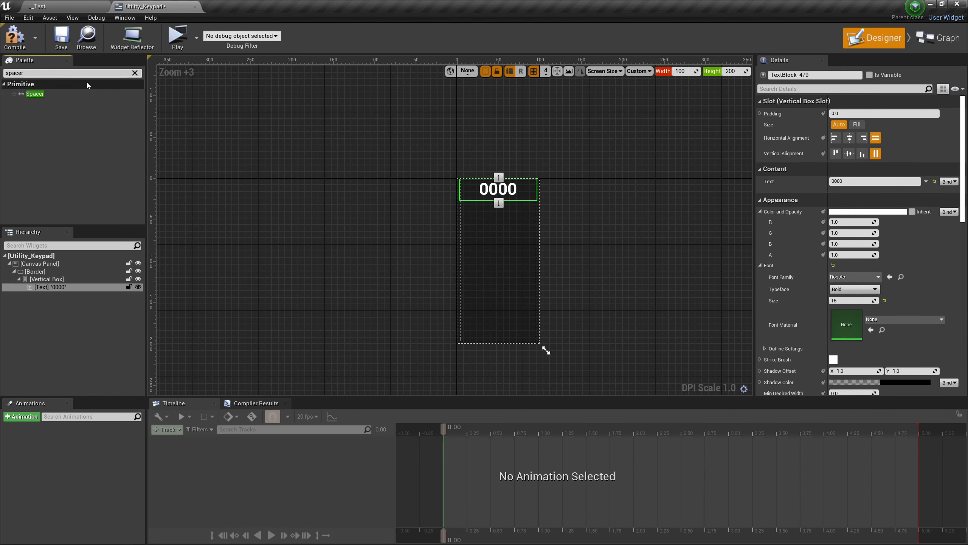
pyautogui.moveTo(42, 97); pyautogui.dragTo(76, 291)
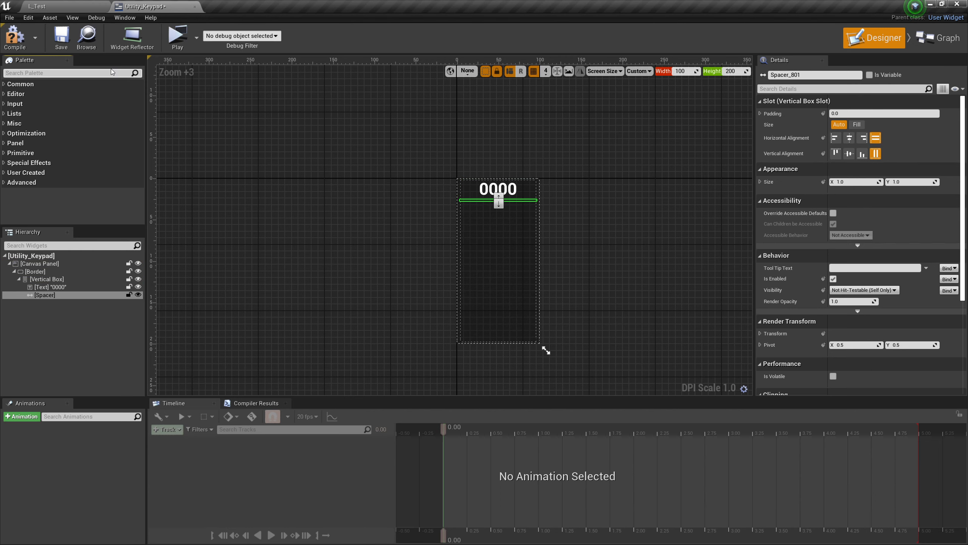
pyautogui.write('uni')
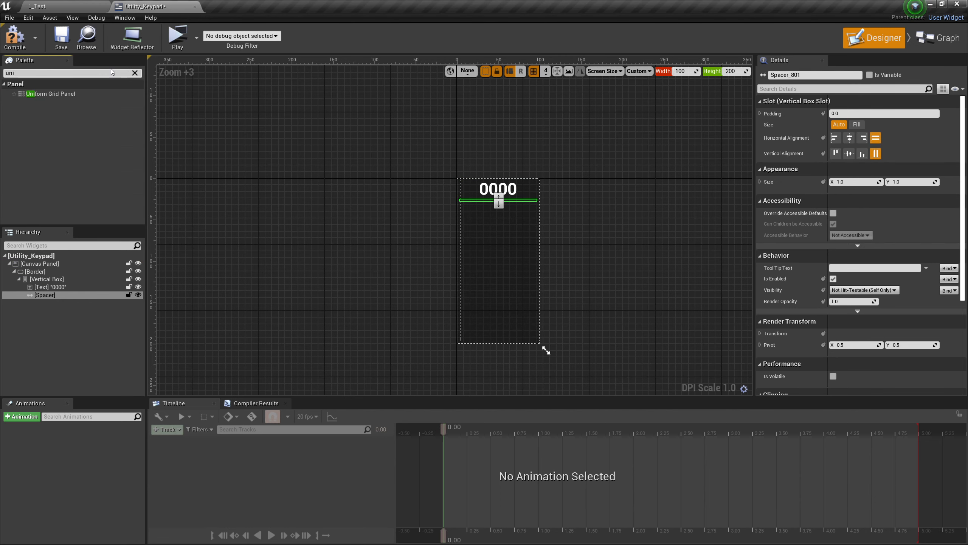
pyautogui.moveTo(55, 94); pyautogui.dragTo(62, 318)
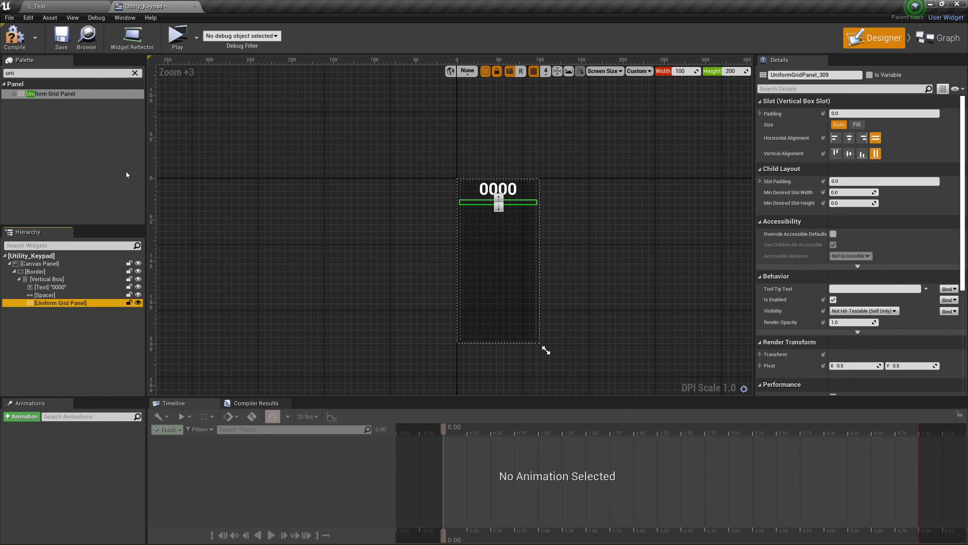
# Add a Button inside the Uniform Grid Panel and rename it Button_0.
pyautogui.click(135, 73)
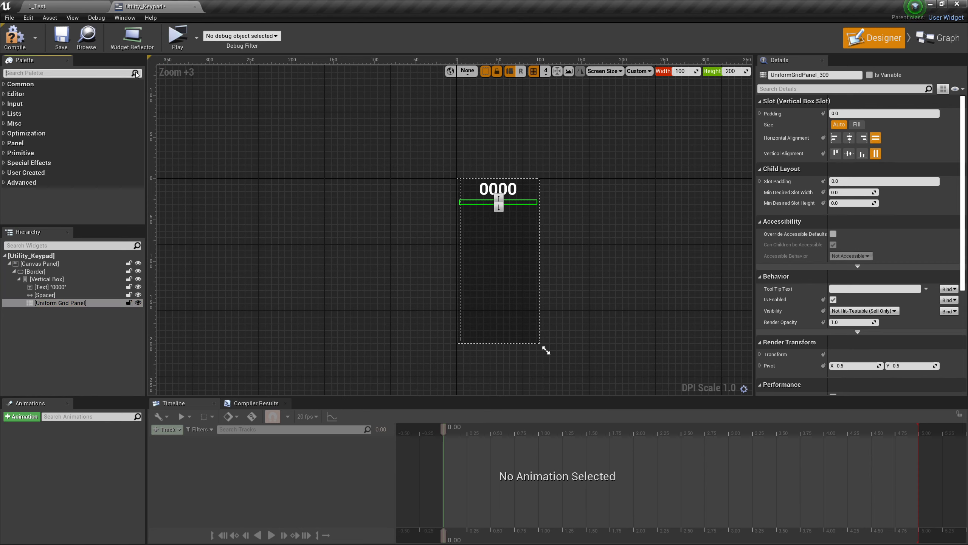
pyautogui.write('button')
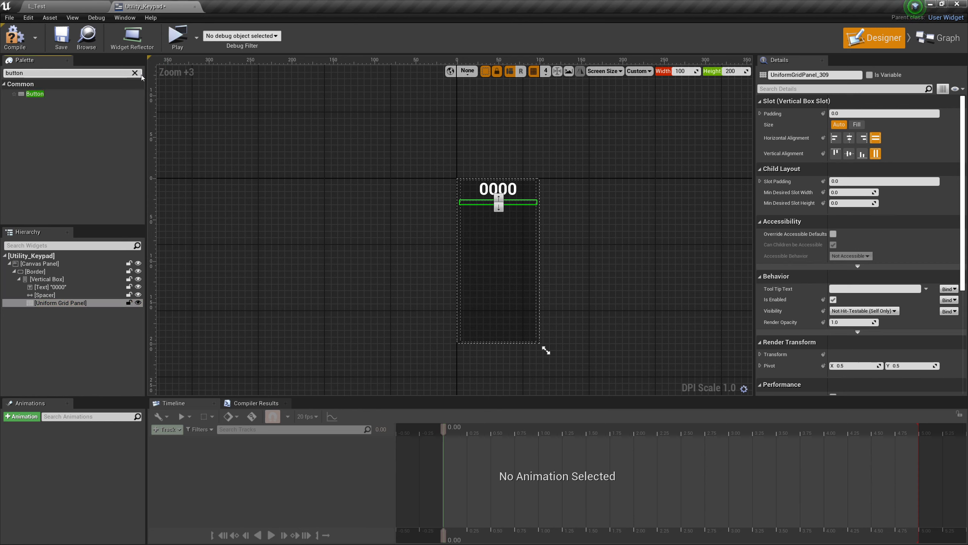
pyautogui.moveTo(34, 94); pyautogui.dragTo(56, 303)
pyautogui.click(56, 311)
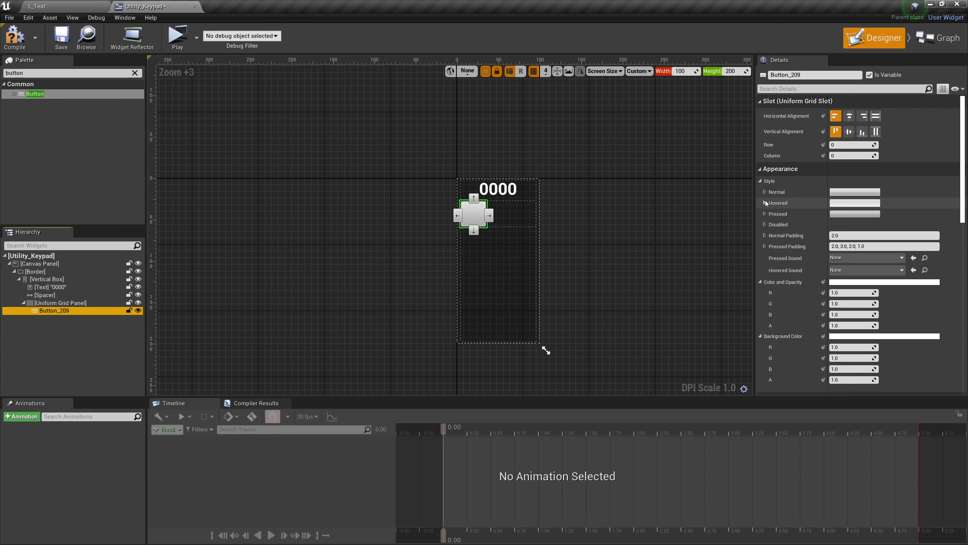
pyautogui.click(91, 343)
pyautogui.click(68, 312)
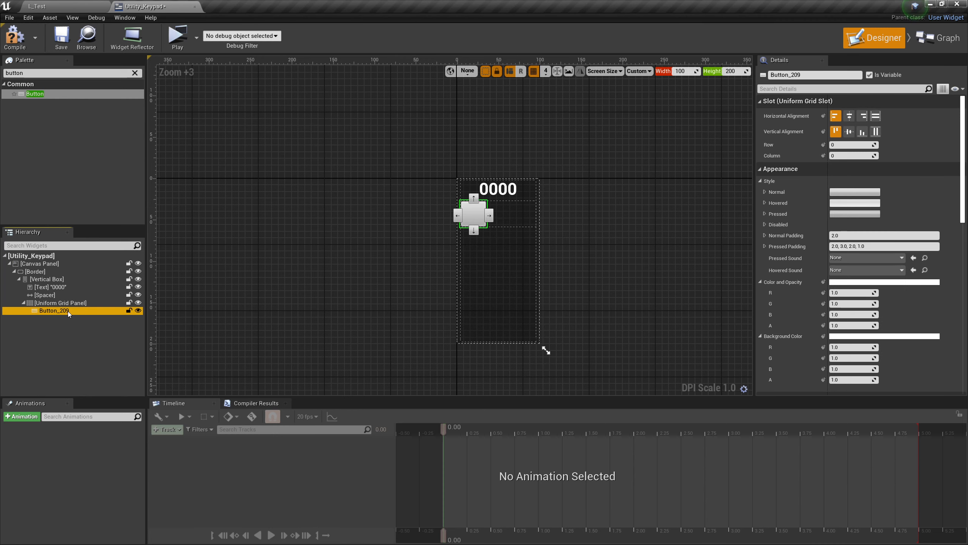
pyautogui.press('F2')
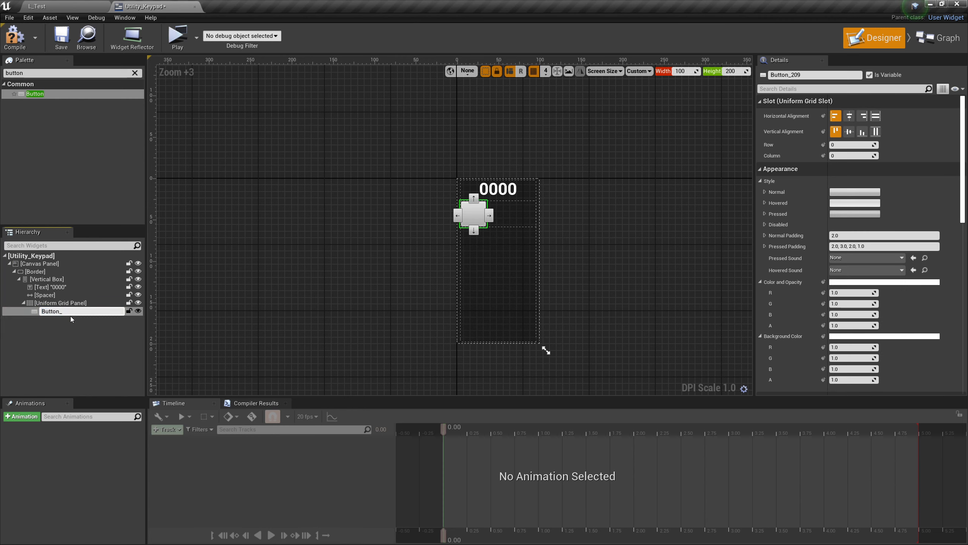
pyautogui.press('Return')
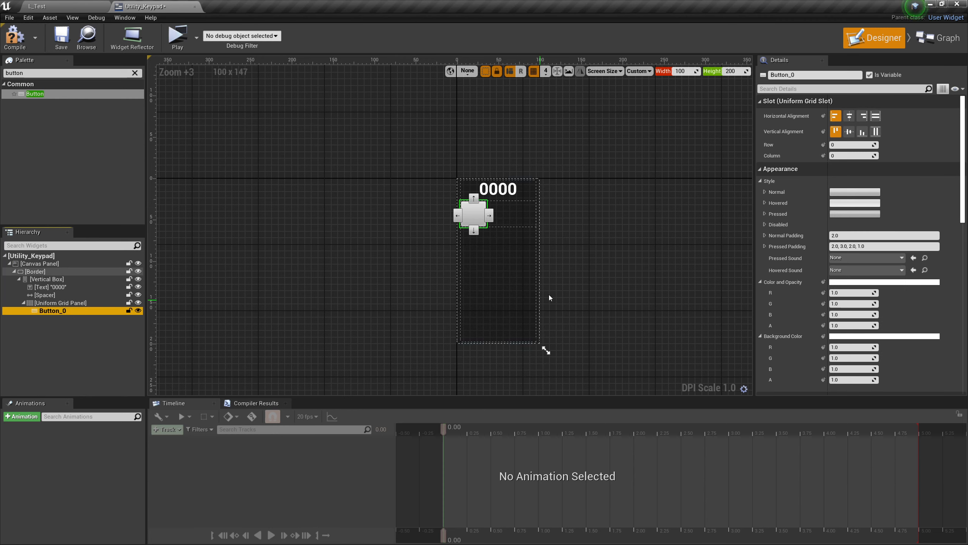
# Set the tint alpha of Button_0's Normal style to 0.5.
pyautogui.click(765, 191)
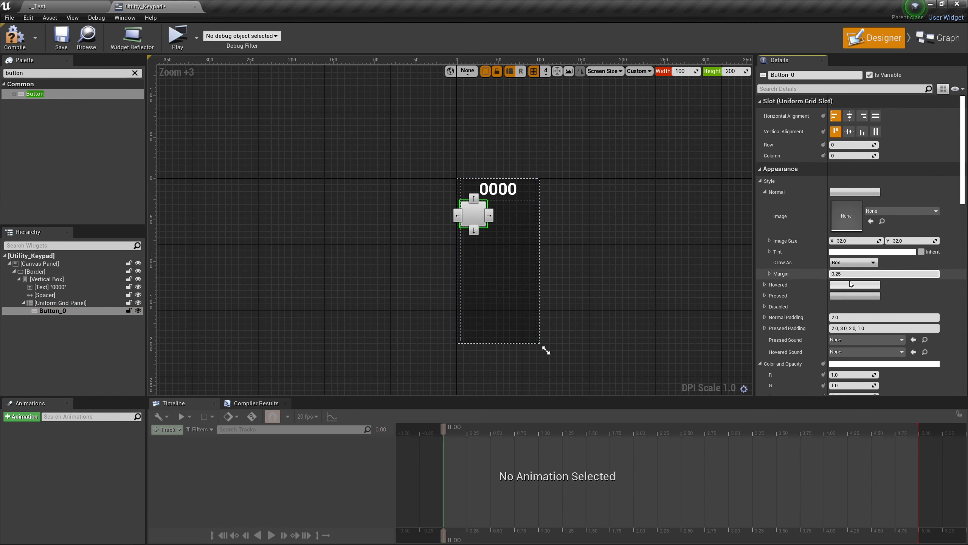
pyautogui.click(768, 252)
pyautogui.click(850, 296)
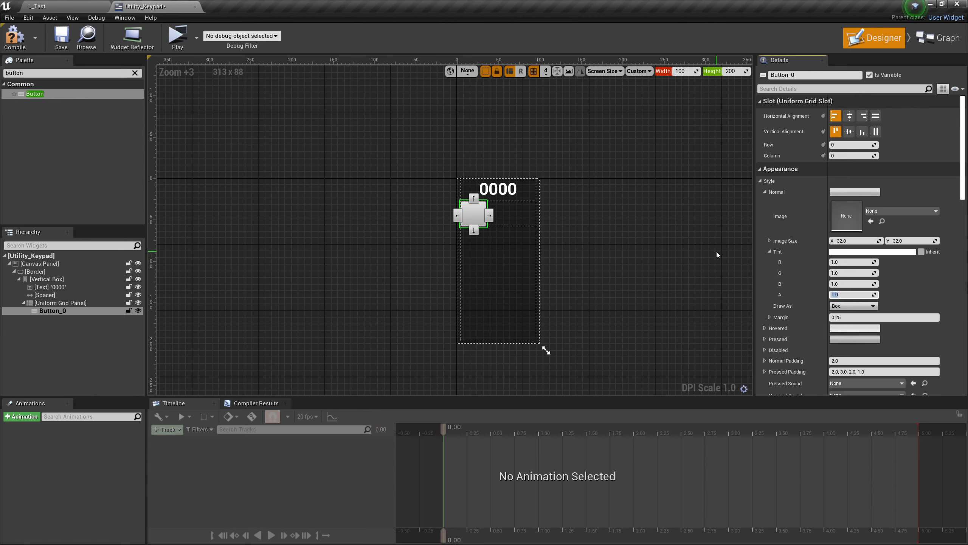
pyautogui.write('0.5')
pyautogui.press('Return')
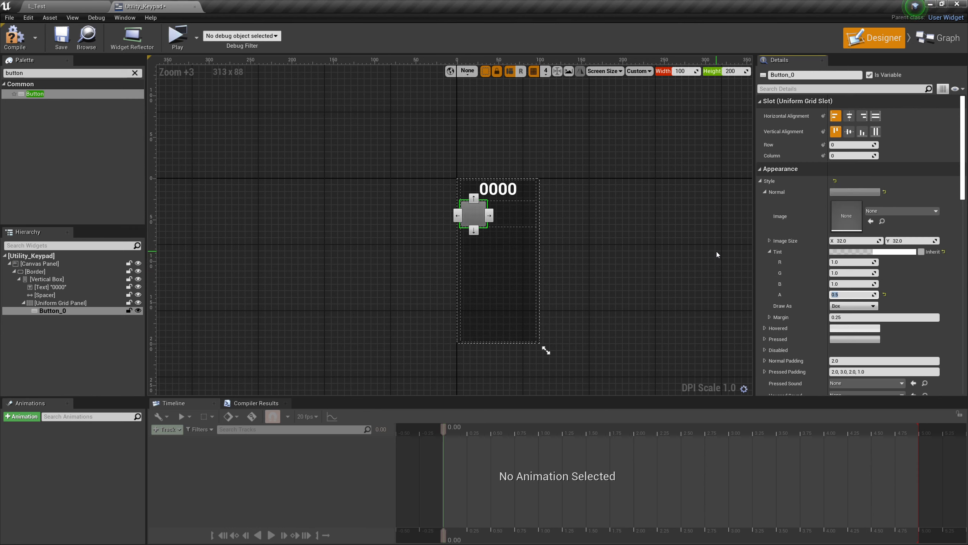
pyautogui.click(769, 251)
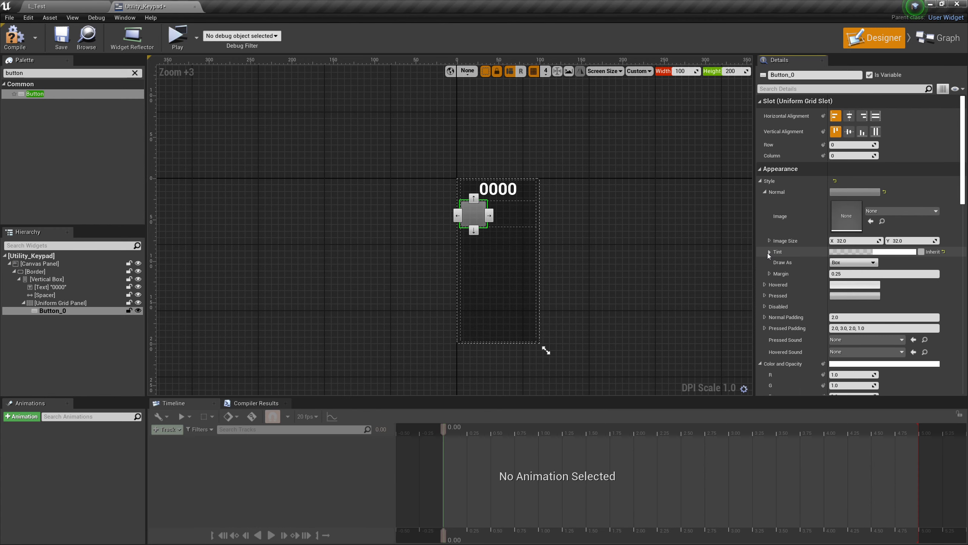
# Make Button_0's Hovered tint green by setting R to 0.0 and B to 0.0, and set its alpha to 0.75.
pyautogui.click(764, 285)
pyautogui.scroll(-2, 816, 303)
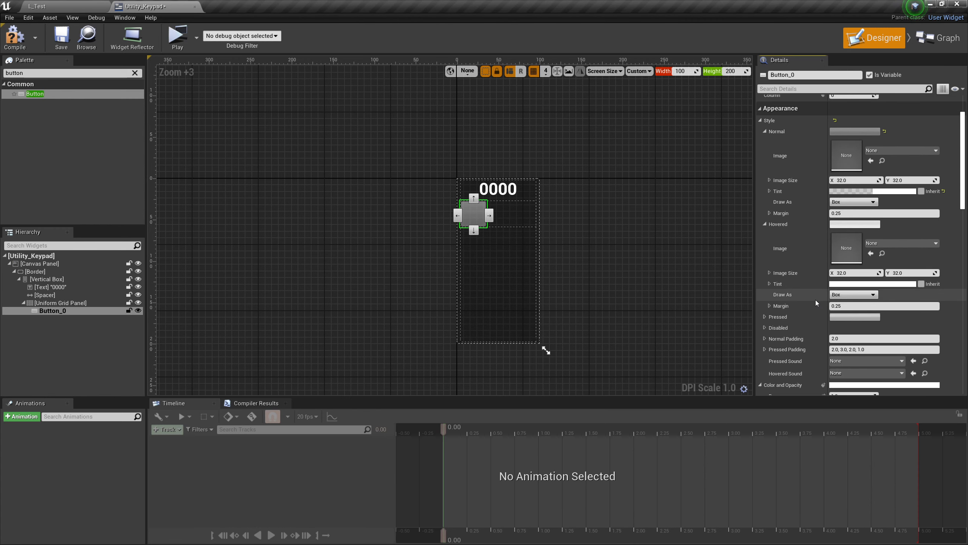
pyautogui.click(769, 284)
pyautogui.click(850, 293)
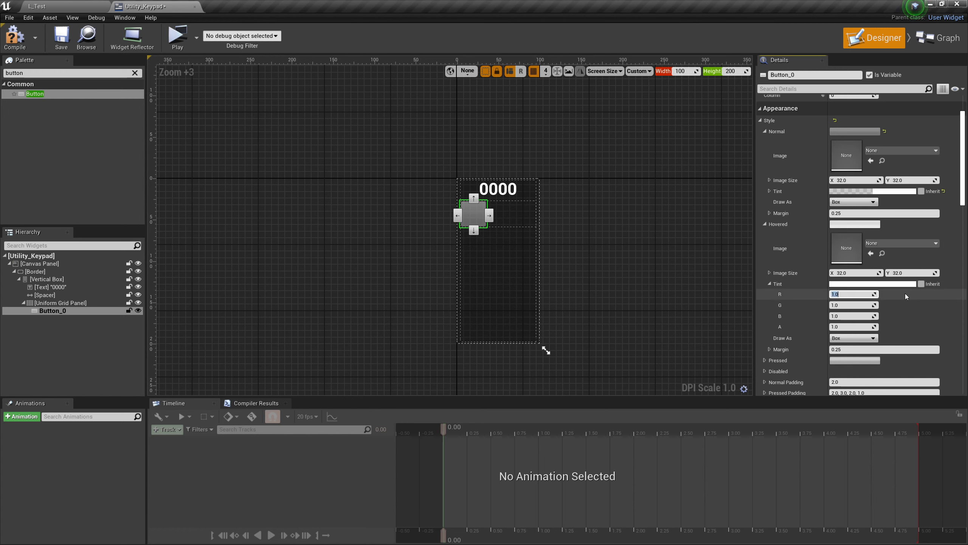
pyautogui.press('Tab')
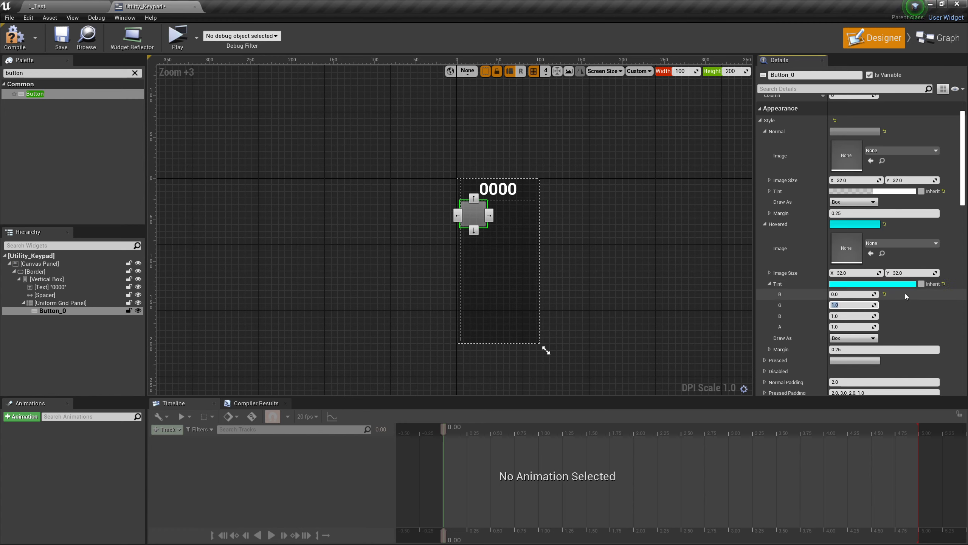
pyautogui.press('Tab')
pyautogui.press('Tab')
pyautogui.write('0.75')
pyautogui.press('Return')
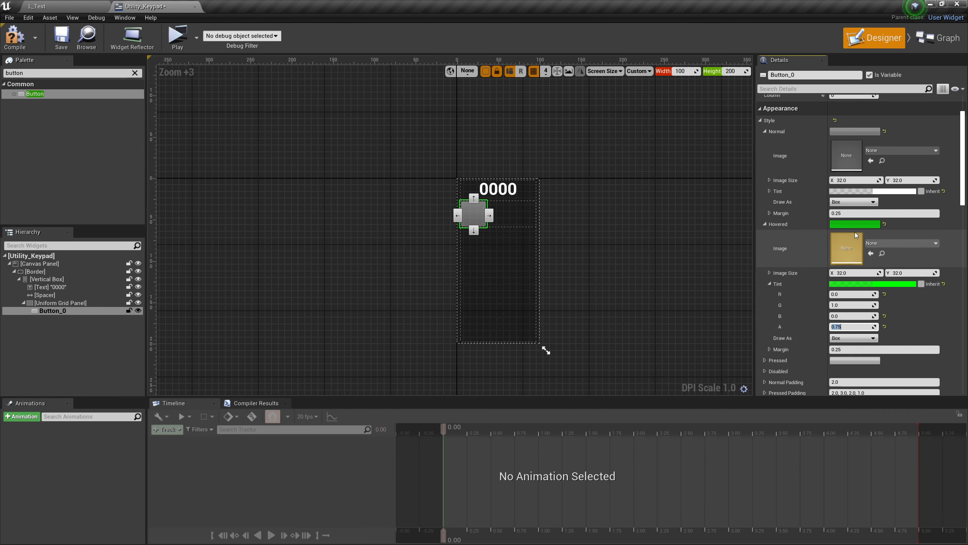
# Set the red channel of Button_0's Pressed tint to 0.0.
pyautogui.click(764, 360)
pyautogui.click(764, 360)
pyautogui.scroll(-4, 801, 324)
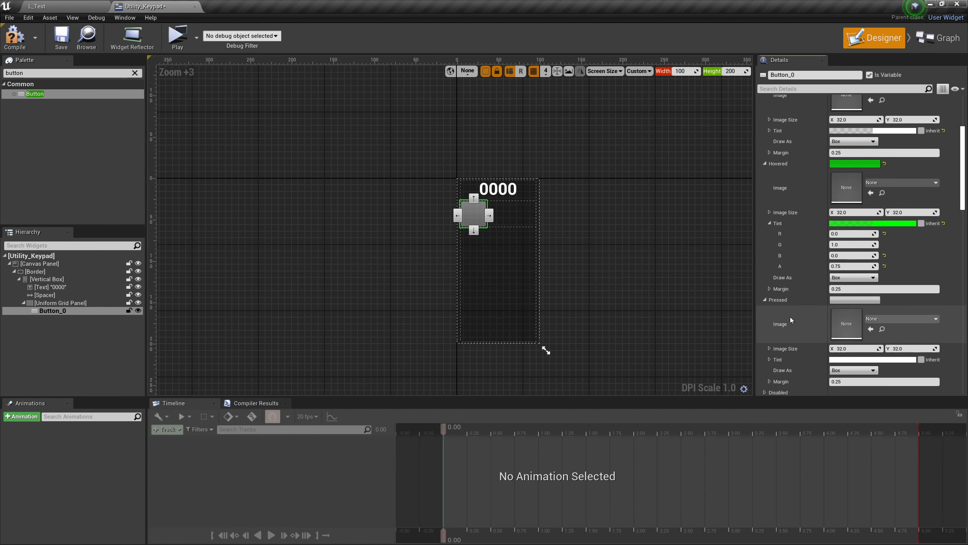
pyautogui.scroll(2, 820, 335)
pyautogui.click(769, 329)
pyautogui.scroll(-3, 791, 335)
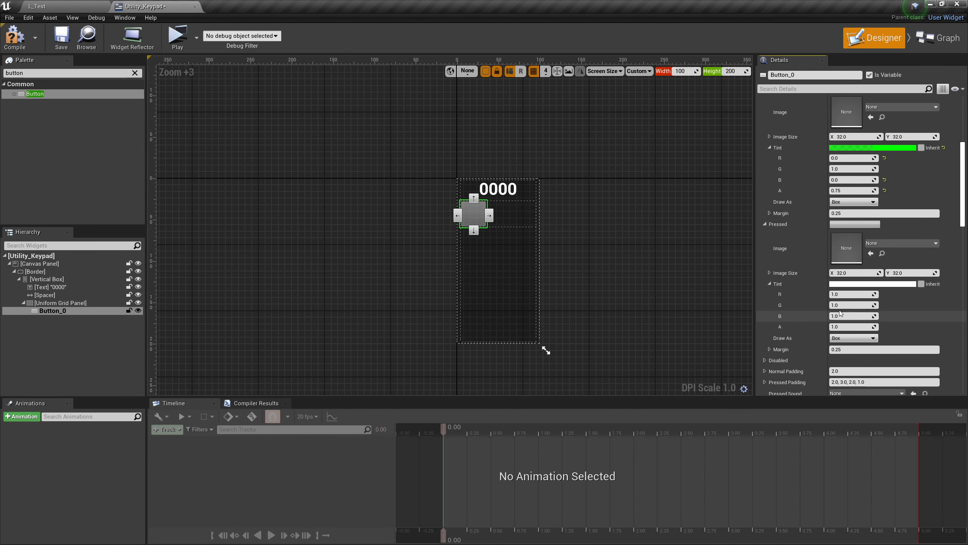
pyautogui.click(851, 294)
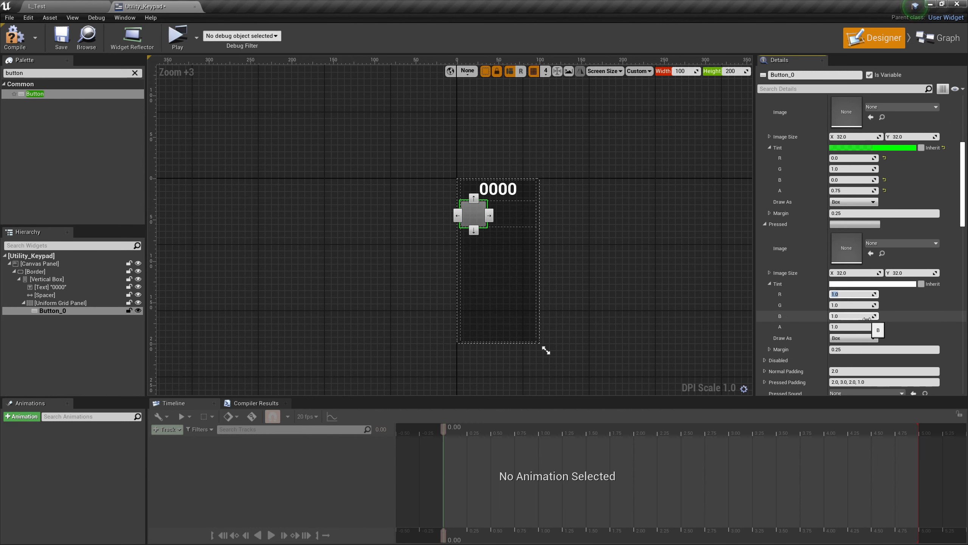
pyautogui.press('Tab')
pyautogui.press('Tab')
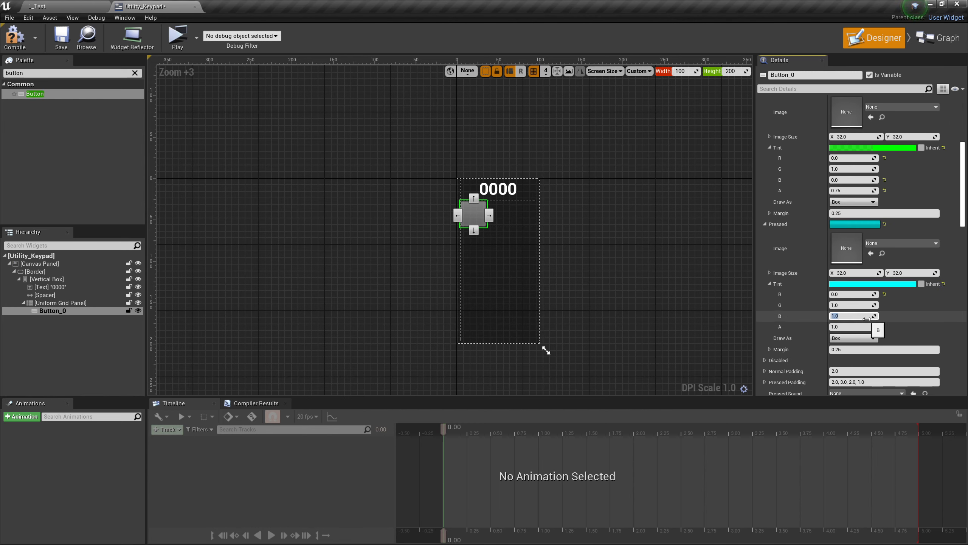
pyautogui.scroll(5, 907, 198)
# Add a Text widget inside Button_0.
pyautogui.click(135, 73)
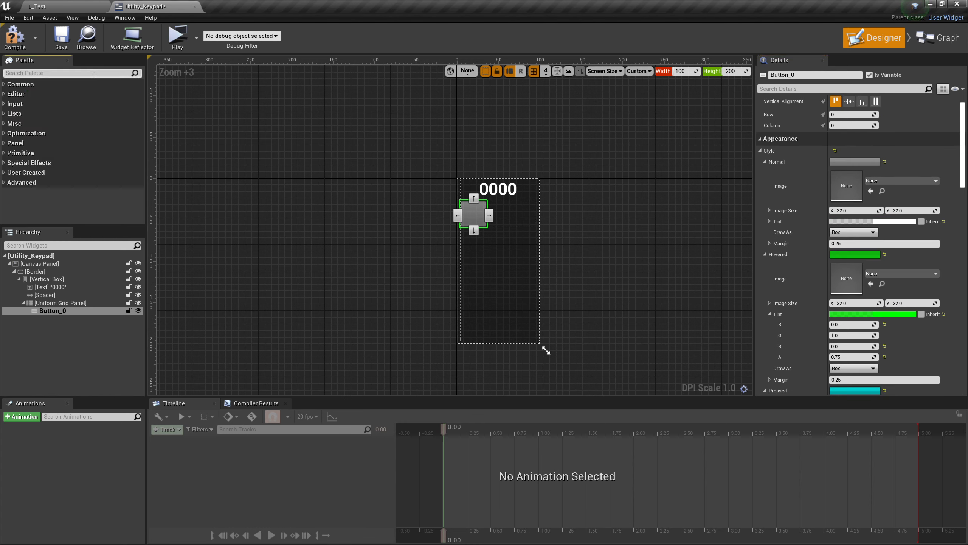
pyautogui.click(93, 73)
pyautogui.write('text')
pyautogui.moveTo(31, 103); pyautogui.dragTo(56, 312)
pyautogui.click(74, 319)
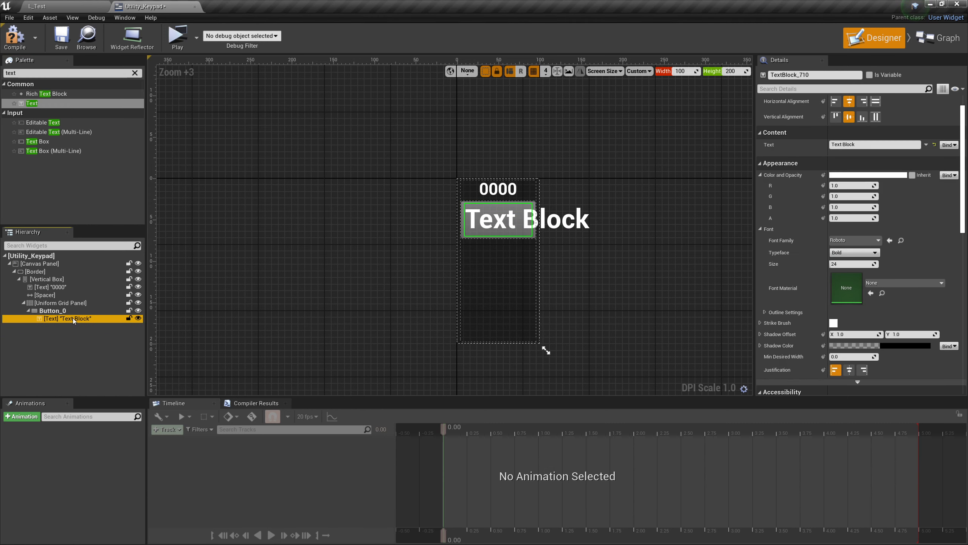
# Set the button label's text to 0 and its font size to 20.
pyautogui.click(873, 144)
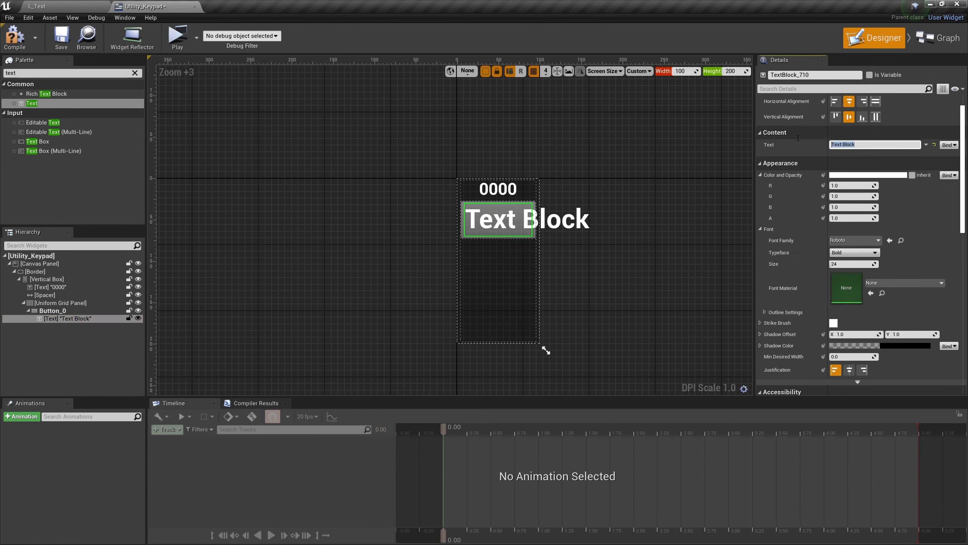
pyautogui.write('0')
pyautogui.press('Return')
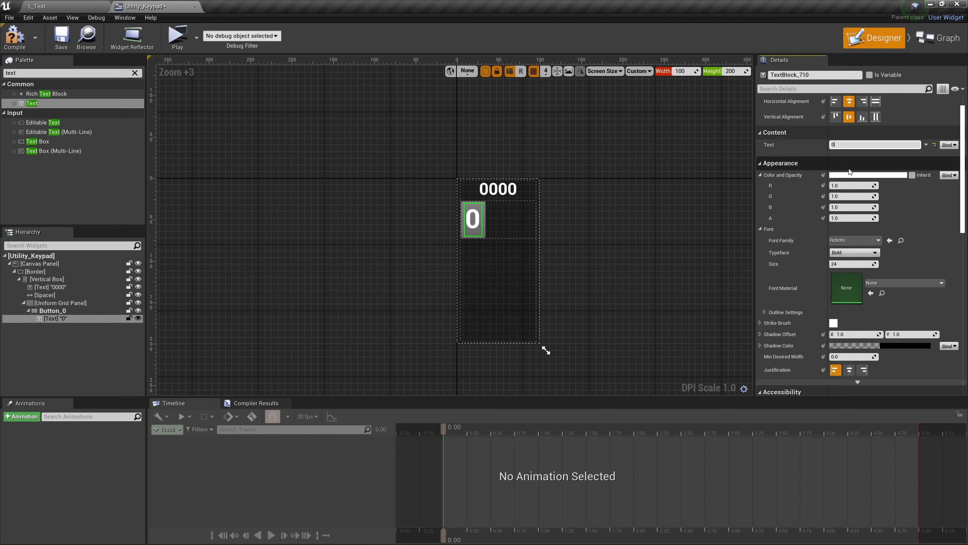
pyautogui.click(840, 264)
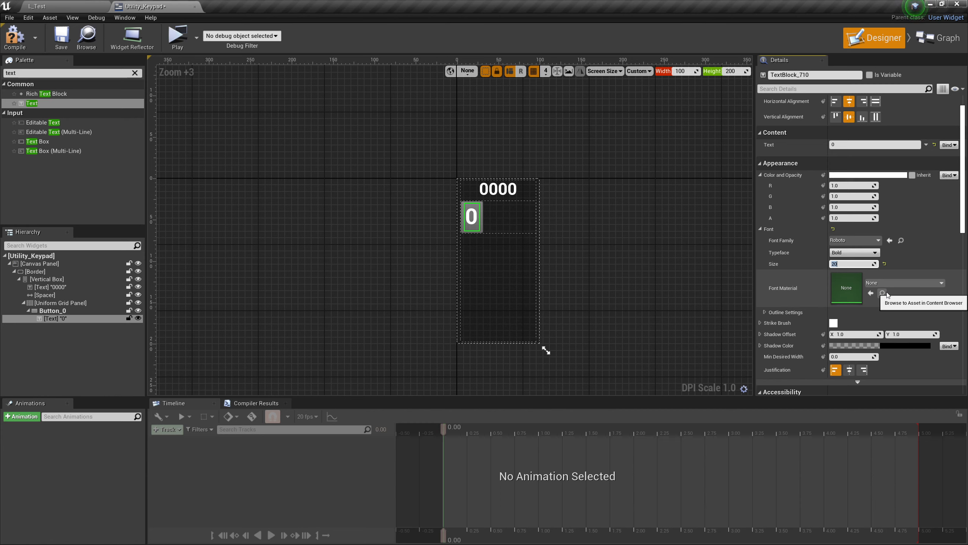
# Set Button_0's grid slot alignment to fill both horizontally and vertically.
pyautogui.click(63, 311)
pyautogui.scroll(2, 897, 195)
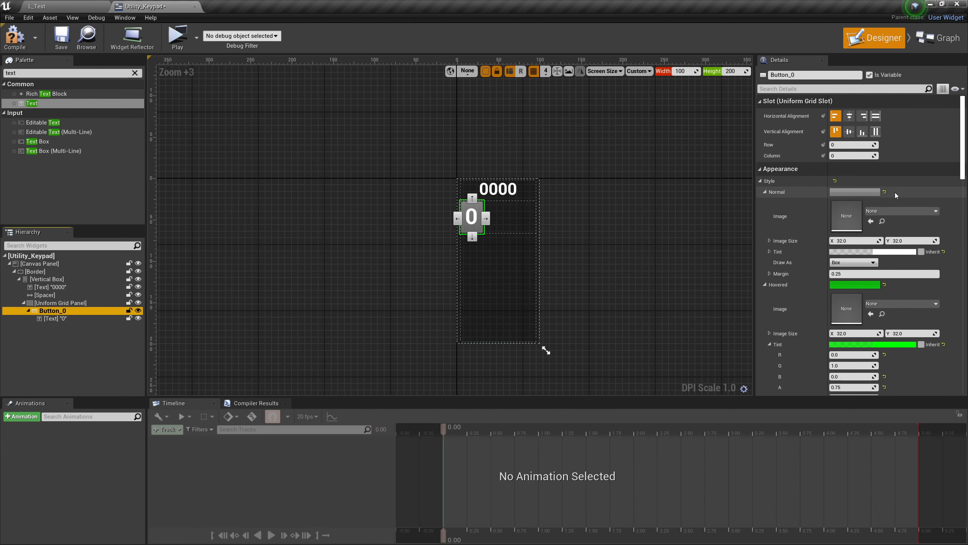
pyautogui.click(875, 116)
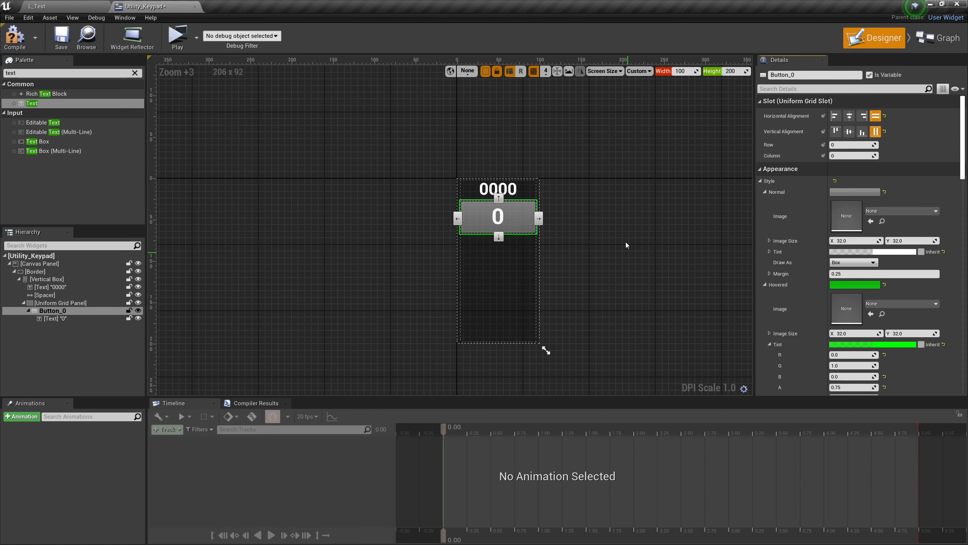
# Duplicate Button_0 with its text label by copying it and pasting it into the Uniform Grid Panel.
pyautogui.click(53, 303)
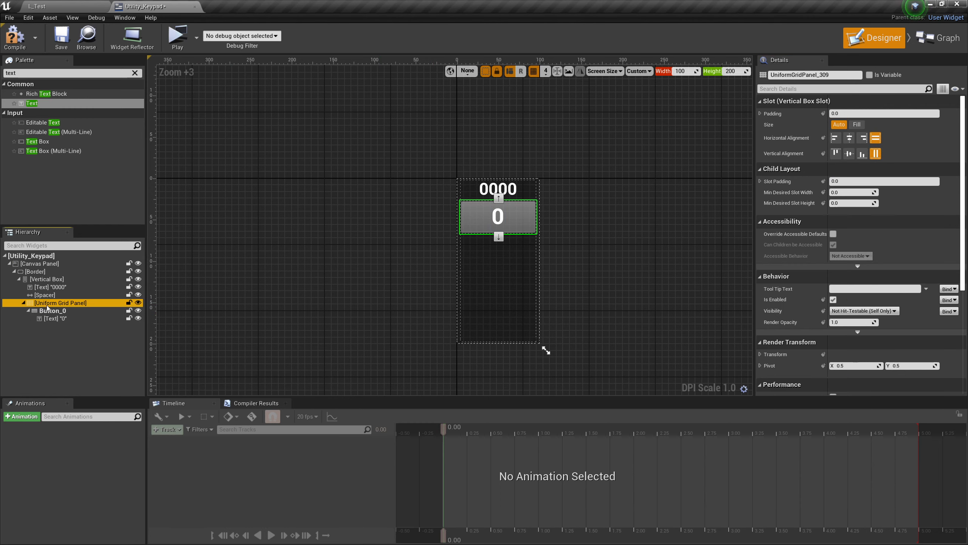
pyautogui.click(52, 311)
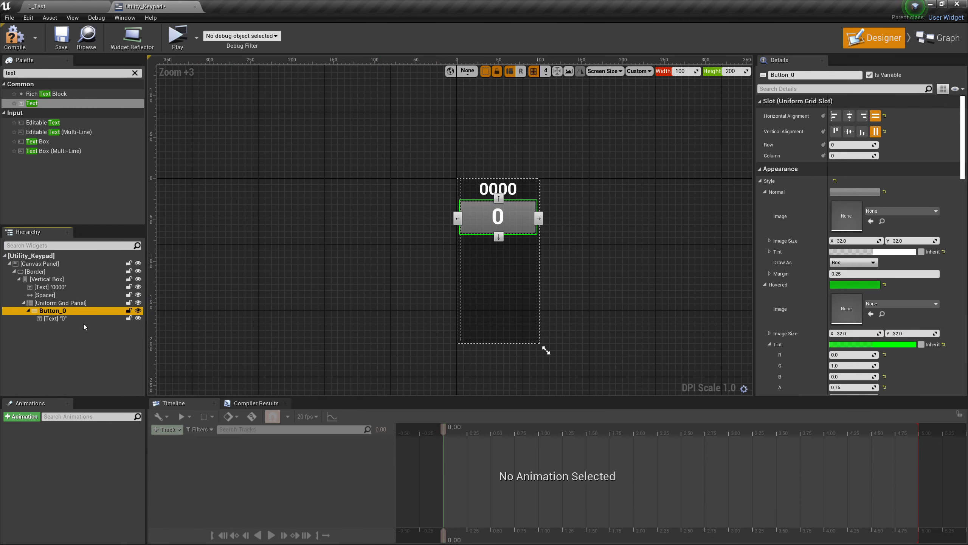
pyautogui.click(81, 304)
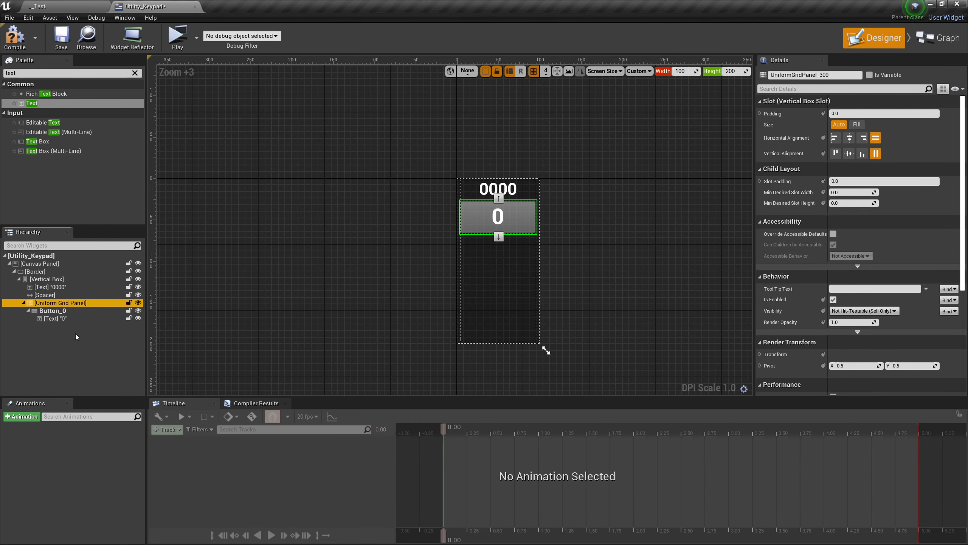
pyautogui.hotkey('ctrl', 'v')
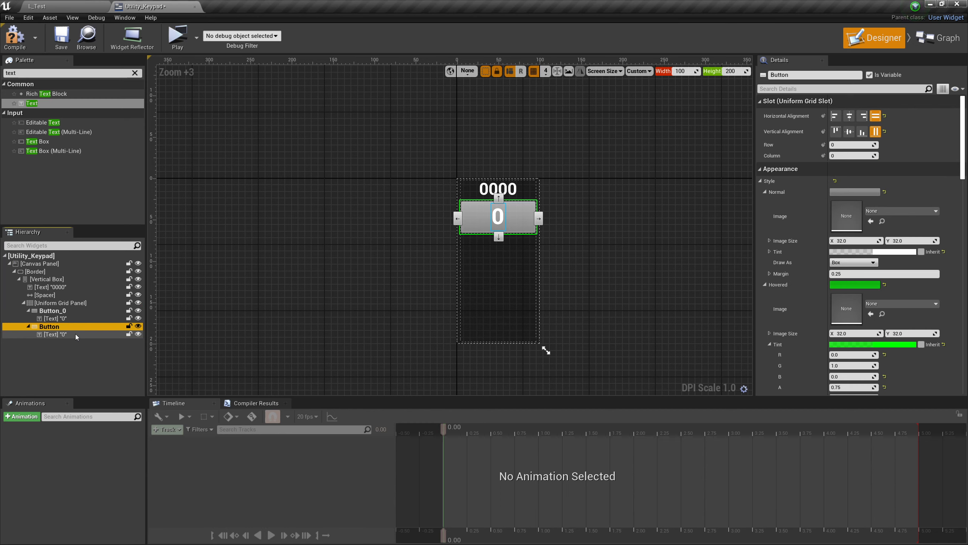
# Name the pasted button Button_1, and paste two more copies into the Uniform Grid Panel named Button_2 and Button_3.
pyautogui.press('F2')
pyautogui.click(76, 303)
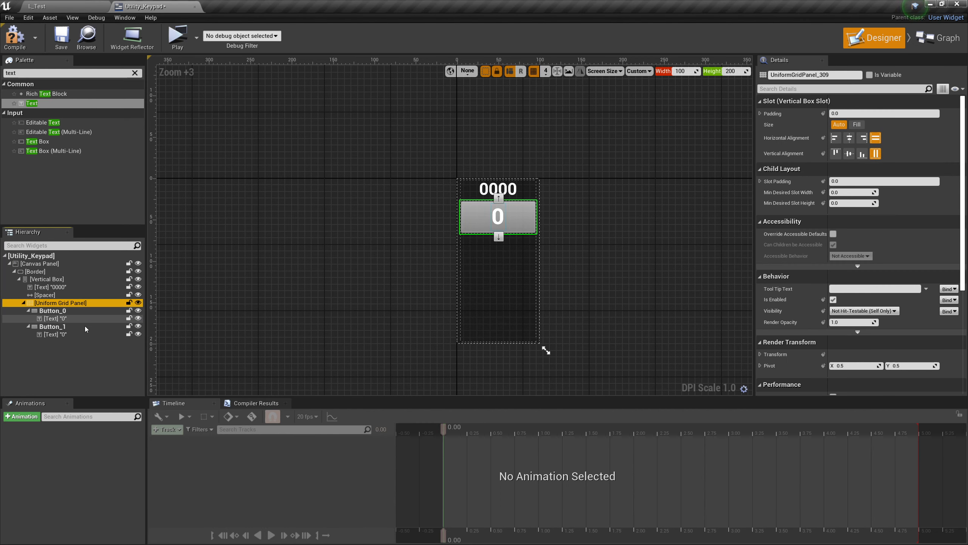
pyautogui.hotkey('ctrl', 'v')
pyautogui.write('2')
pyautogui.press('Return')
pyautogui.doubleClick(83, 303)
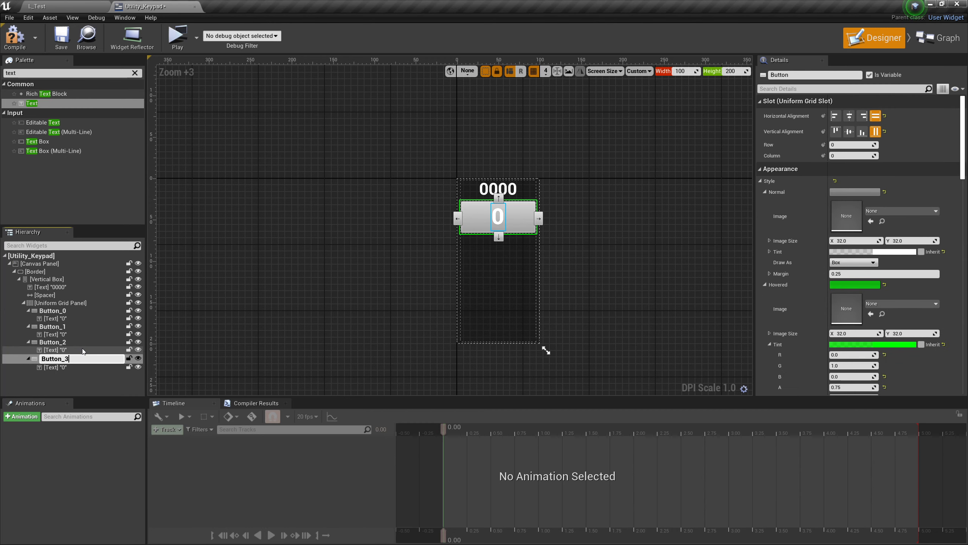
pyautogui.press('Return')
# Paste two further button copies into the Uniform Grid Panel and name them Button_4 and Button_5.
pyautogui.click(81, 303)
pyautogui.hotkey('ctrl', 'v')
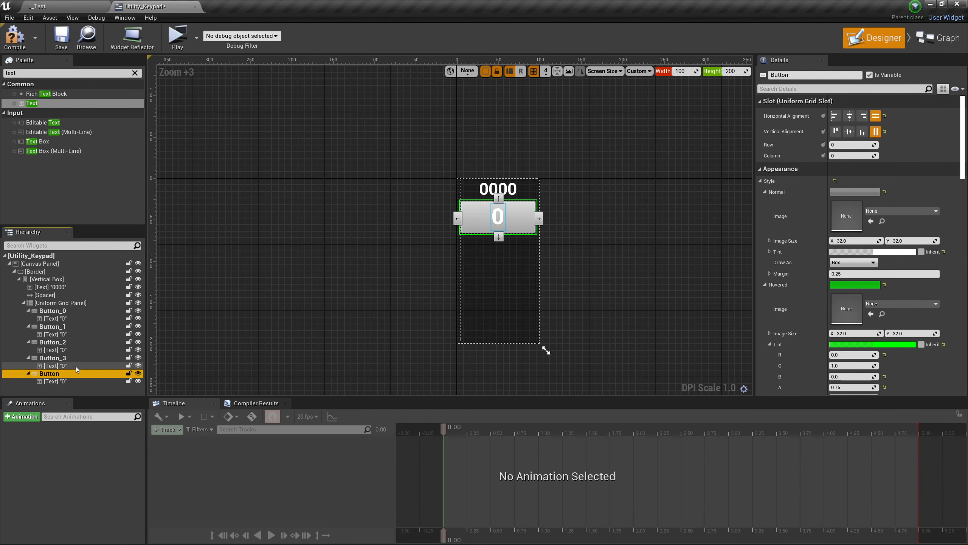
pyautogui.hotkey('ctrl', 'v')
pyautogui.press('F2')
pyautogui.write('_5')
# Paste more copies of the button into the Uniform Grid Panel for the digits 6 to 9.
pyautogui.click(84, 297)
pyautogui.hotkey('ctrl', 'v')
pyautogui.click(81, 281)
pyautogui.hotkey('ctrl', 'v')
pyautogui.click(78, 266)
pyautogui.hotkey('ctrl', 'v')
pyautogui.hotkey('ctrl', 'v')
# Rename the last digit button Button_9 and keep the number buttons in numerical order in the hierarchy.
pyautogui.scroll(1, 62, 336)
pyautogui.click(55, 366)
pyautogui.press('F2')
pyautogui.write('_9')
pyautogui.press('Return')
pyautogui.scroll(-1, 72, 358)
pyautogui.moveTo(57, 352); pyautogui.dragTo(59, 334)
pyautogui.moveTo(57, 366)
pyautogui.mouseDown()
pyautogui.moveTo(59, 339)
pyautogui.moveTo(62, 365)
pyautogui.mouseUp()
# Paste another button copy into the Uniform Grid Panel and name it Button_Enter.
pyautogui.scroll(3, 101, 327)
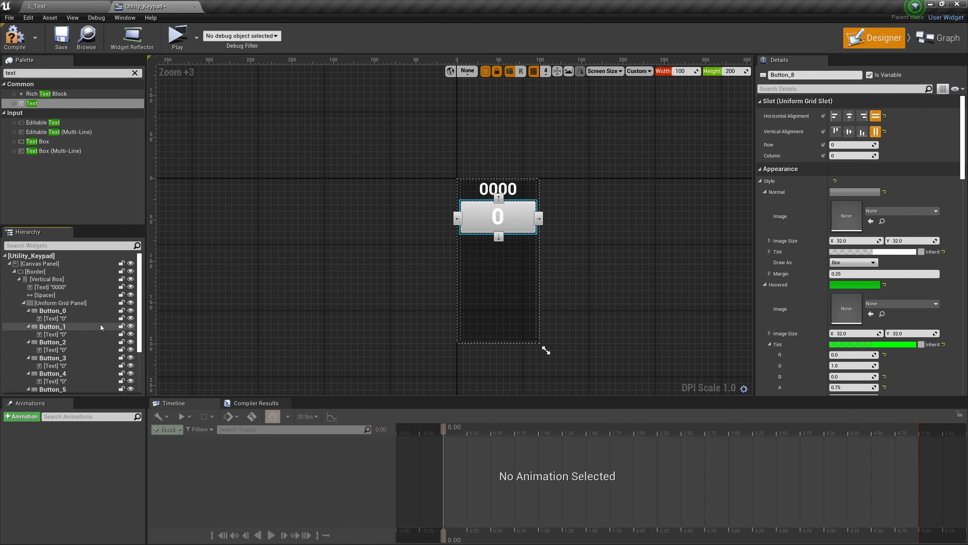
pyautogui.scroll(-3, 86, 311)
pyautogui.scroll(3, 86, 363)
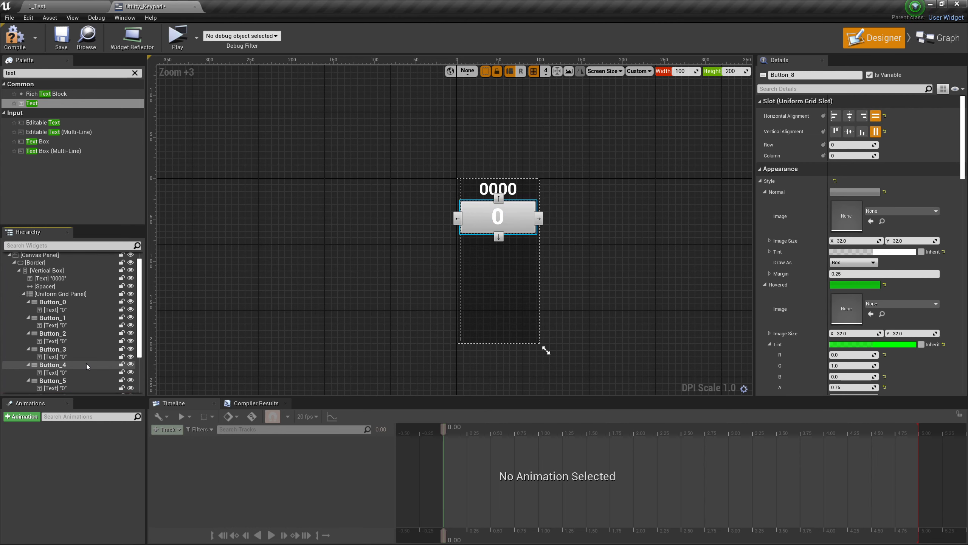
pyautogui.scroll(-2, 74, 299)
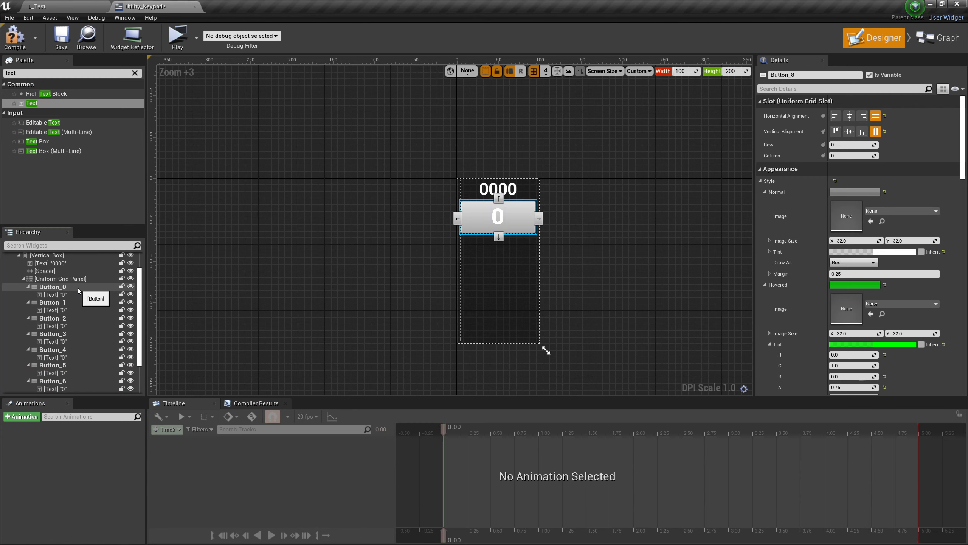
pyautogui.click(77, 279)
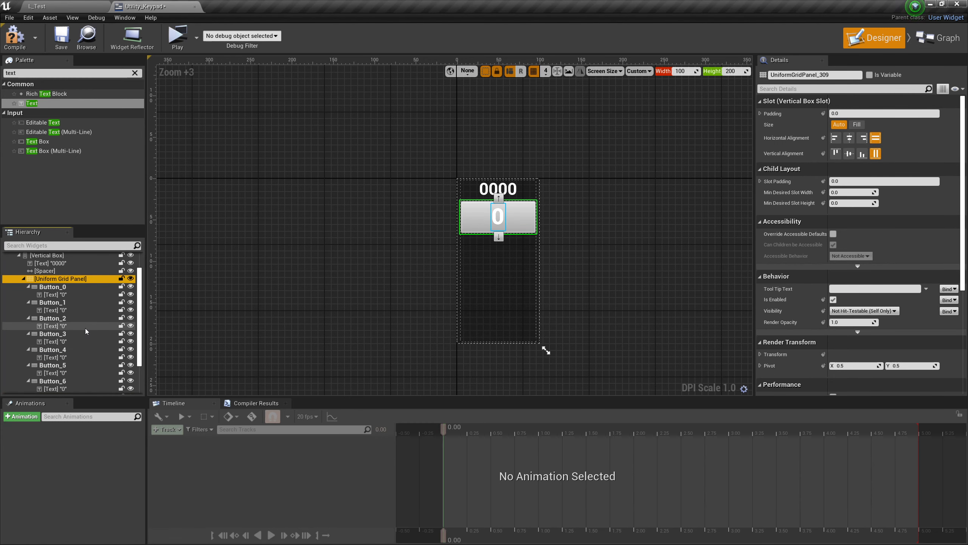
pyautogui.hotkey('ctrl', 'v')
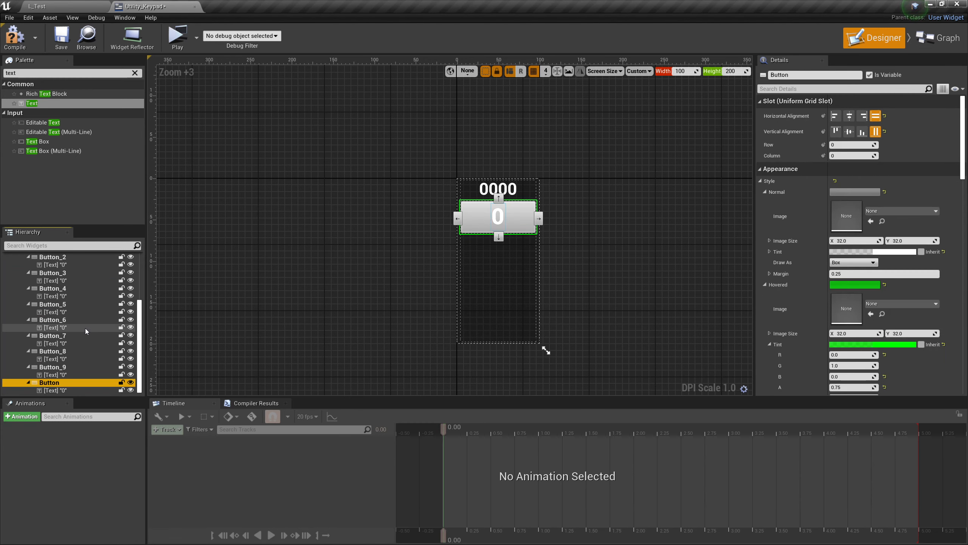
pyautogui.doubleClick(65, 385)
pyautogui.write('_En')
pyautogui.press('Return')
# Paste one more button copy into the Uniform Grid Panel and name it Button_Clear.
pyautogui.scroll(4, 68, 305)
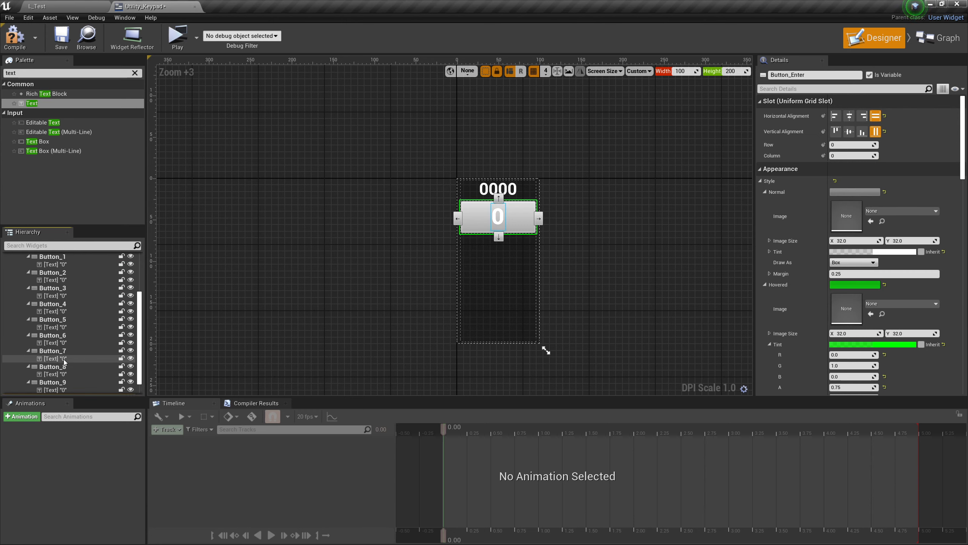
pyautogui.click(67, 280)
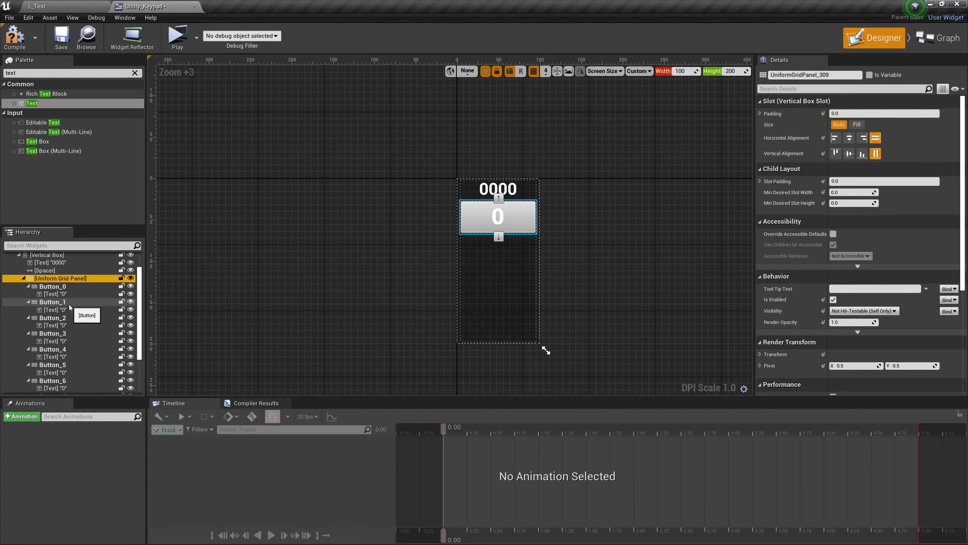
pyautogui.hotkey('ctrl', 'v')
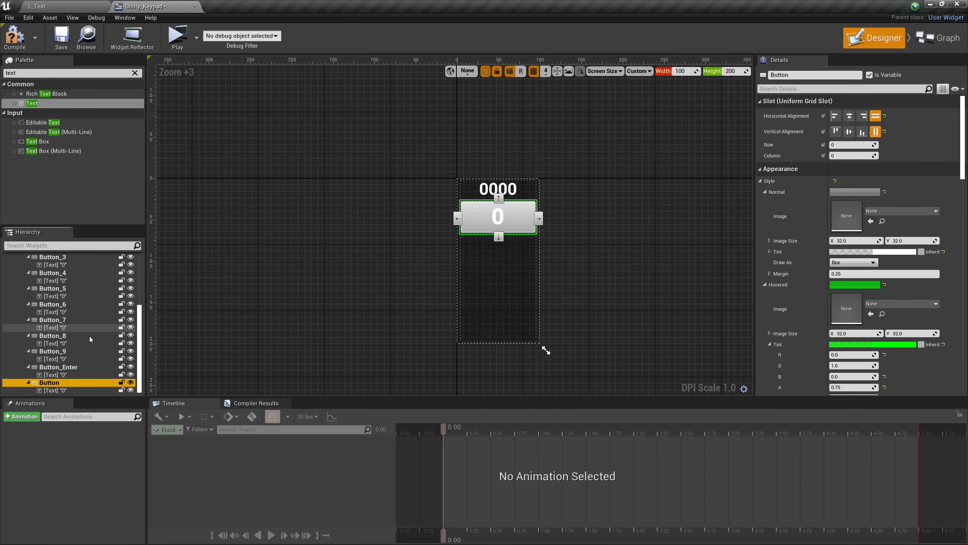
pyautogui.click(80, 368)
pyautogui.click(78, 390)
pyautogui.click(80, 383)
pyautogui.press('F2')
pyautogui.press('End')
pyautogui.write('_Clear')
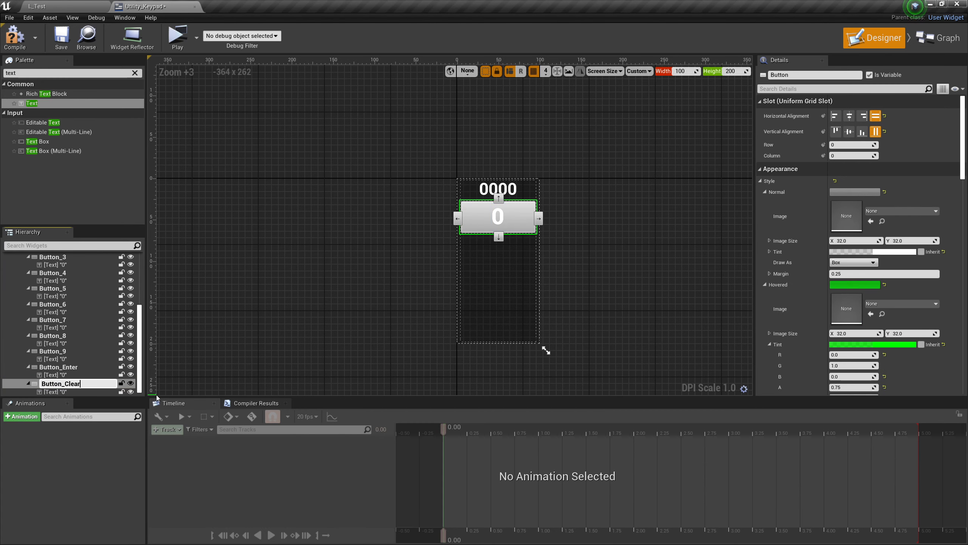
pyautogui.press('Return')
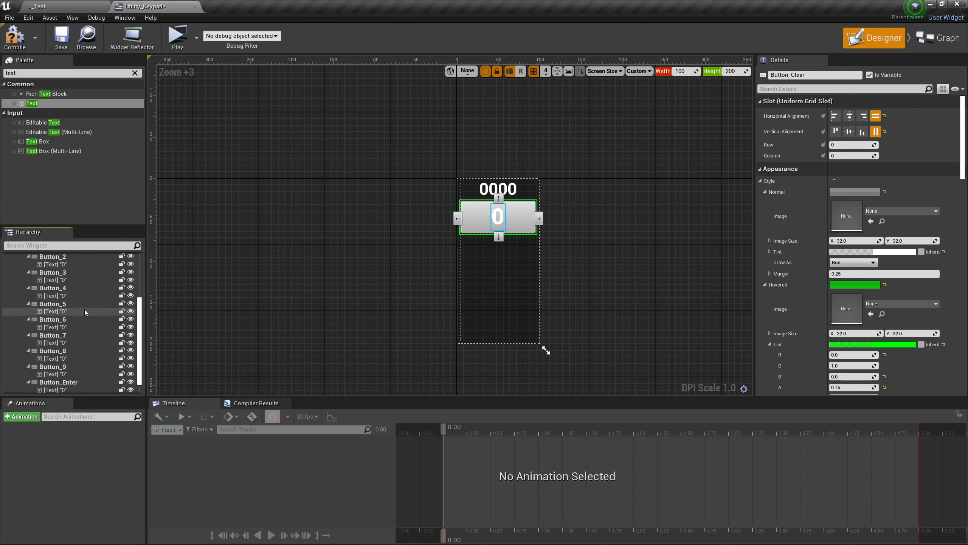
# Set Button_9's column in the uniform grid slot to 2.
pyautogui.scroll(3, 85, 309)
pyautogui.click(87, 274)
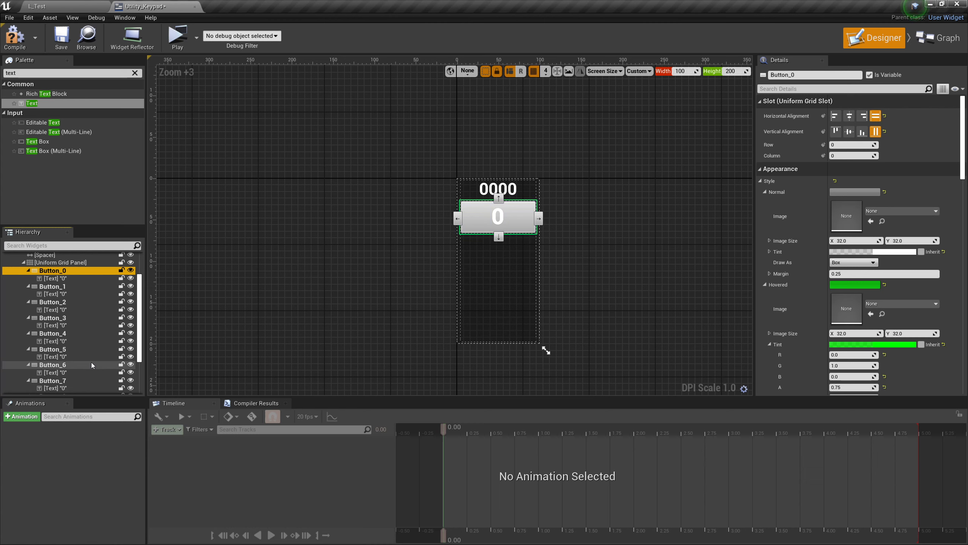
pyautogui.scroll(-3, 92, 356)
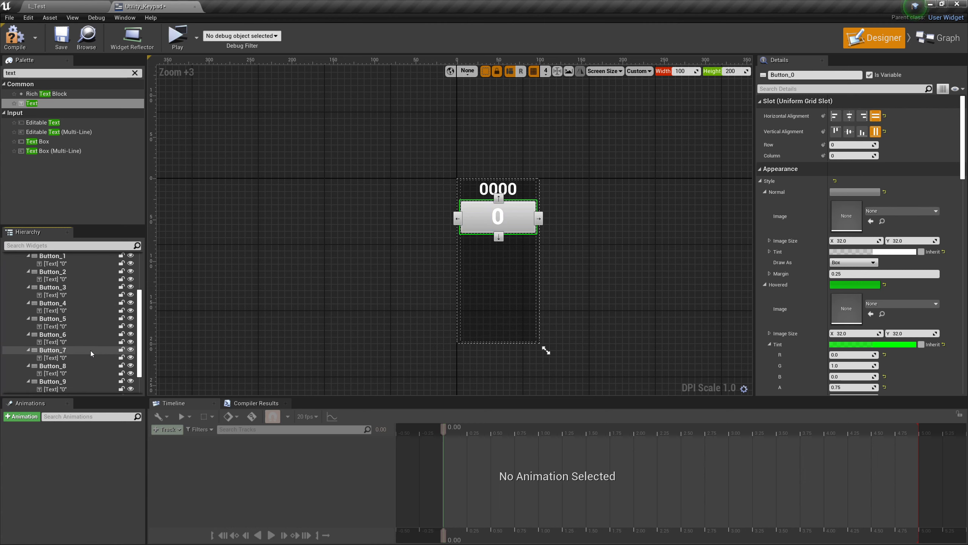
pyautogui.click(90, 350)
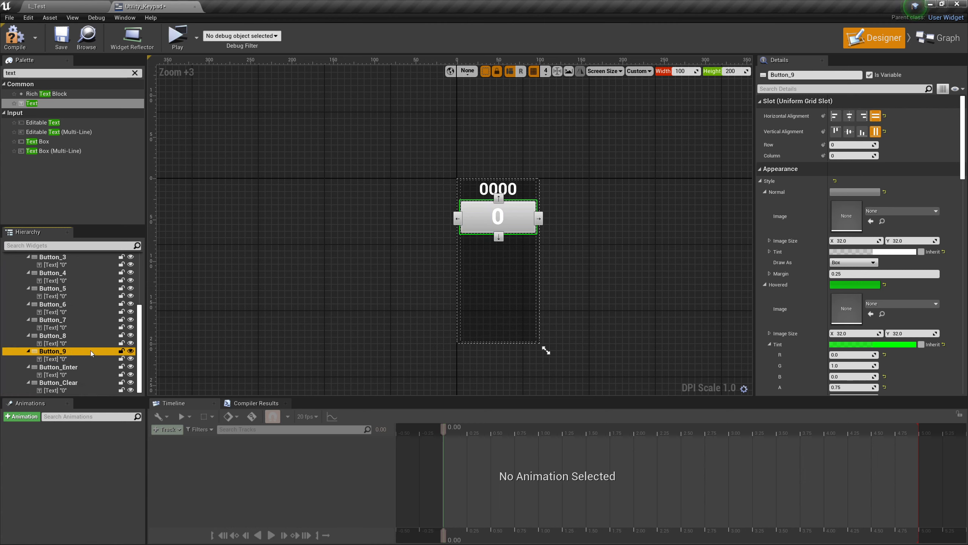
pyautogui.click(844, 155)
pyautogui.write('3')
pyautogui.press('Return')
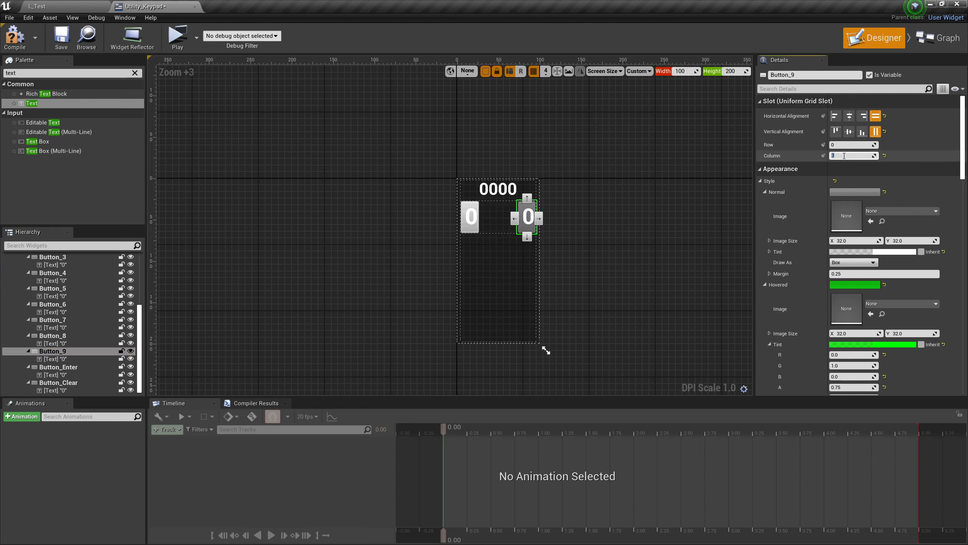
pyautogui.press('Return')
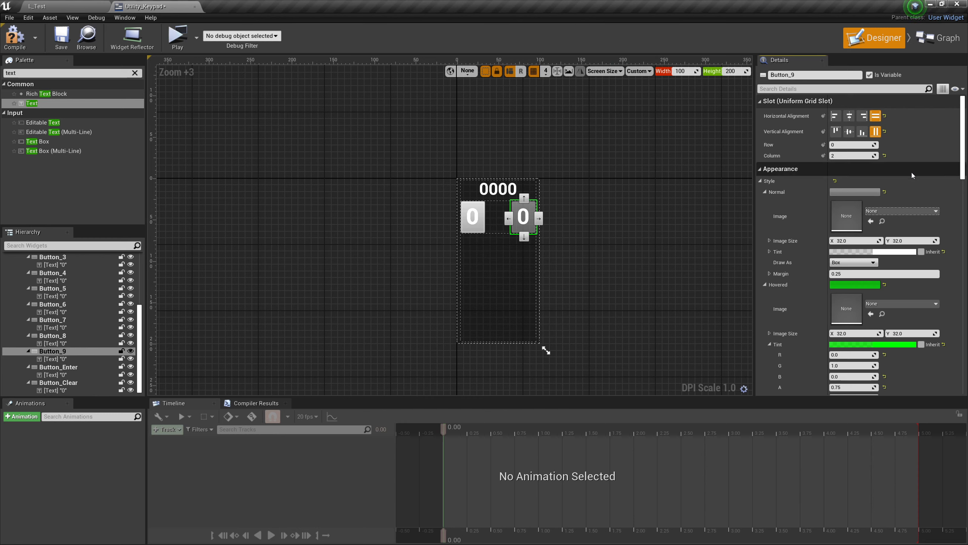
# Set Button_8's column in the uniform grid slot to 1.
pyautogui.click(91, 330)
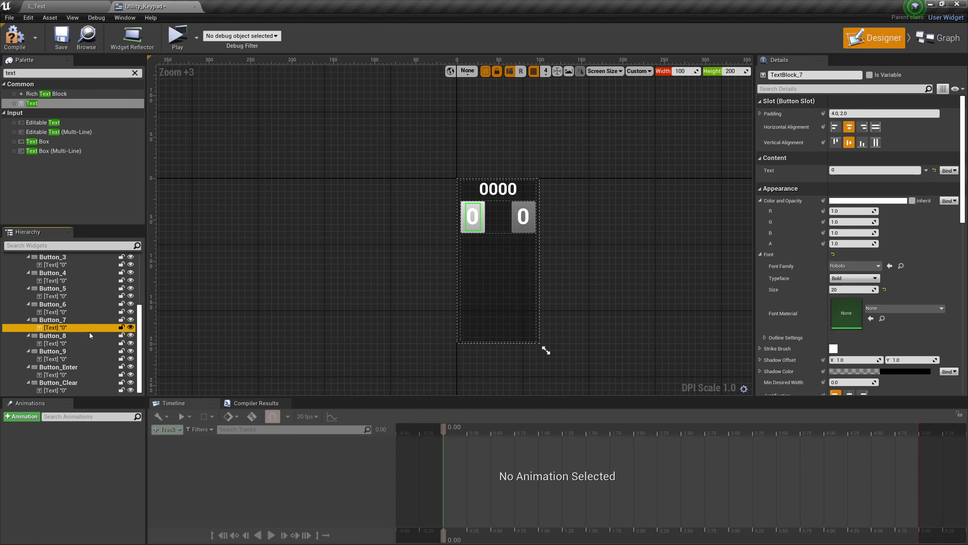
pyautogui.click(91, 335)
pyautogui.click(844, 154)
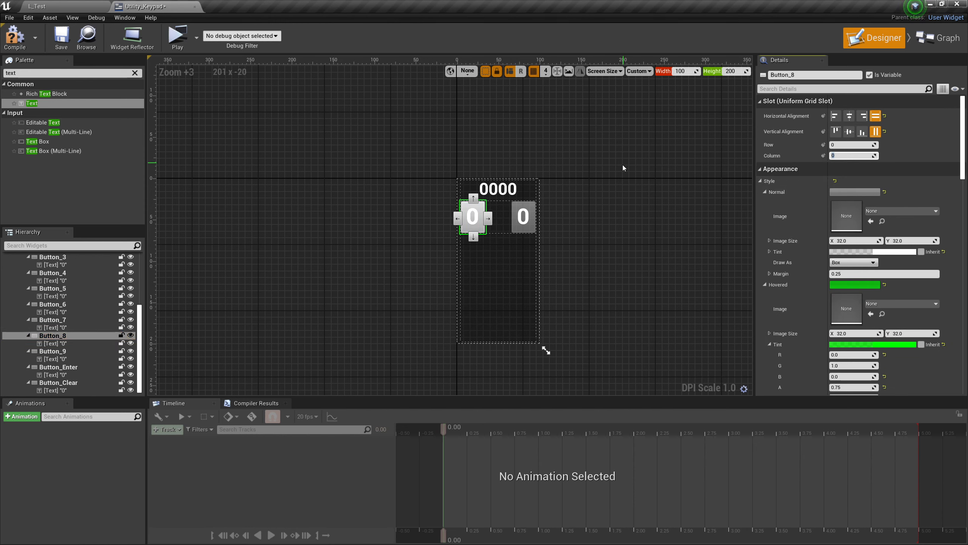
pyautogui.write('1')
pyautogui.press('Return')
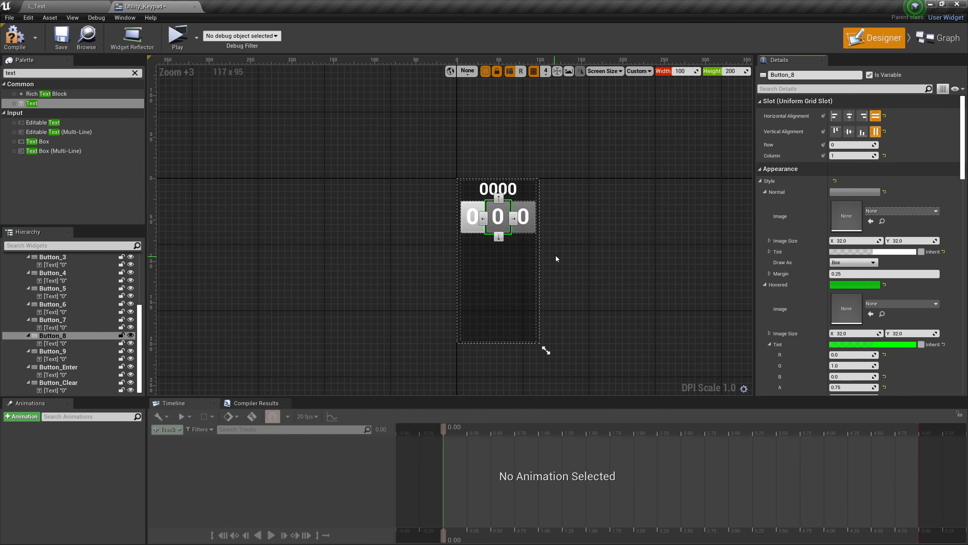
# Place Button_6 in column 2, row 1 of the uniform grid.
pyautogui.click(474, 220)
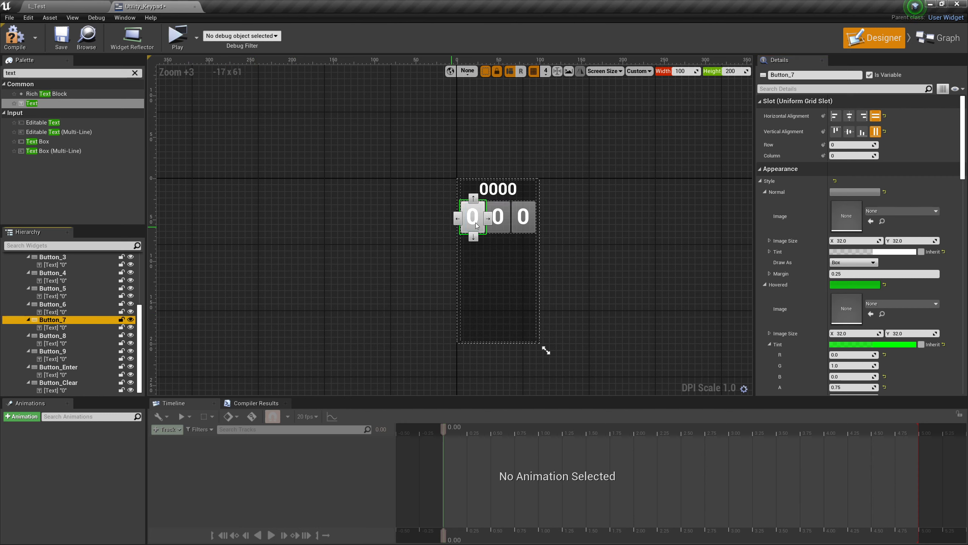
pyautogui.click(65, 304)
pyautogui.click(848, 156)
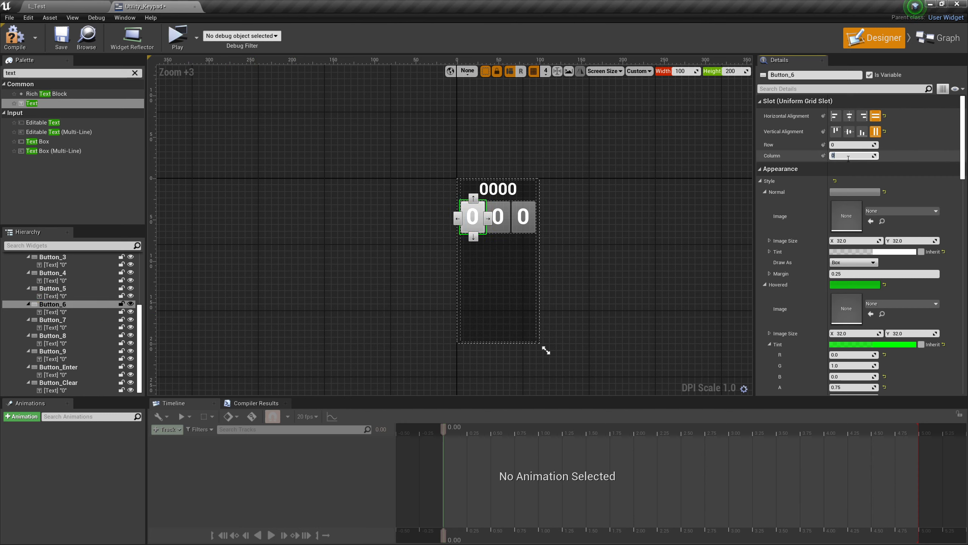
pyautogui.write('2')
pyautogui.click(851, 145)
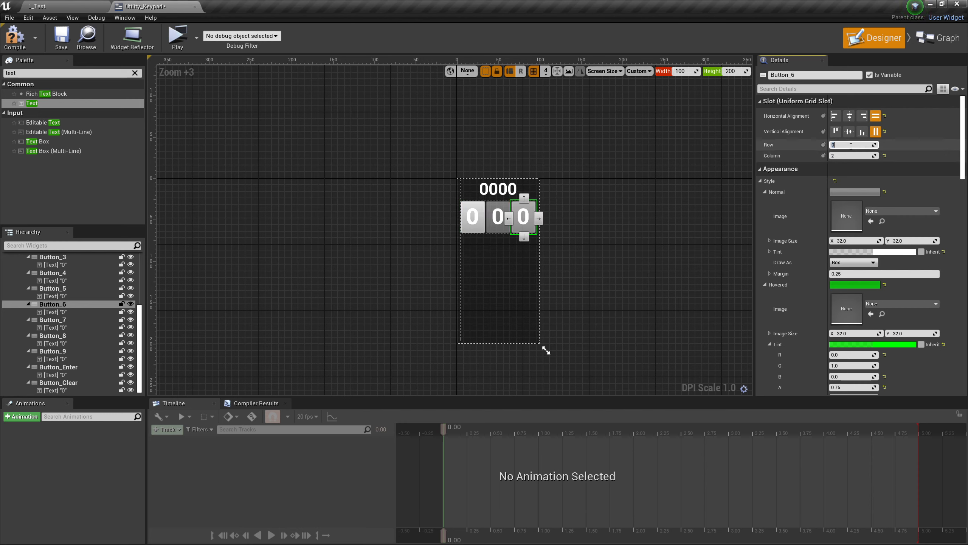
pyautogui.write('1')
# Place Button_5 in row 1, column 1 of the uniform grid and set Button_4's row to 1.
pyautogui.click(846, 156)
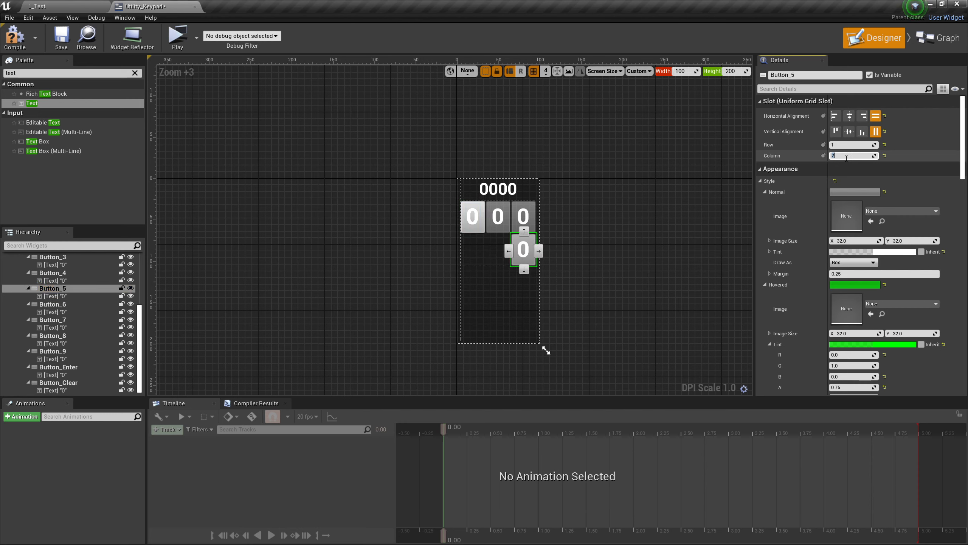
pyautogui.press('Return')
pyautogui.click(472, 217)
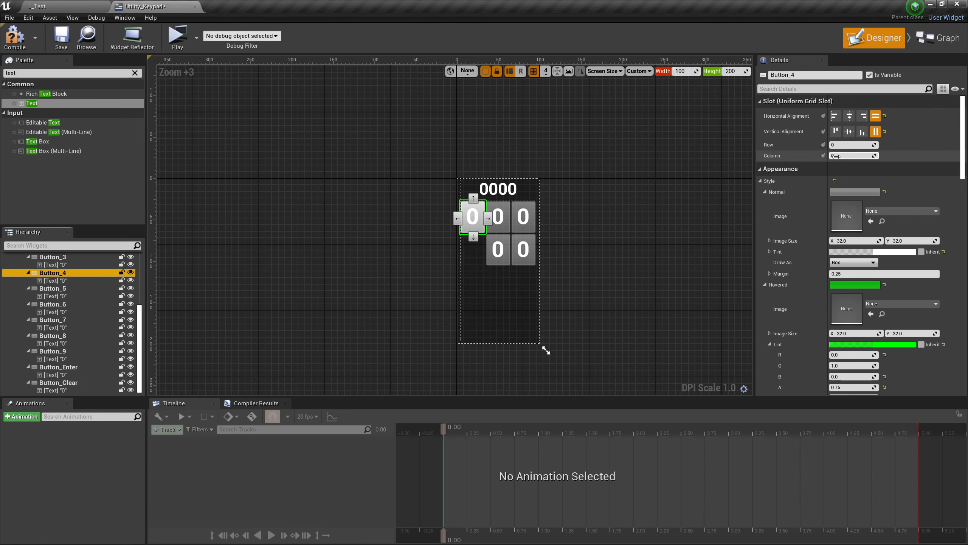
pyautogui.click(846, 145)
pyautogui.write('1')
pyautogui.press('Tab')
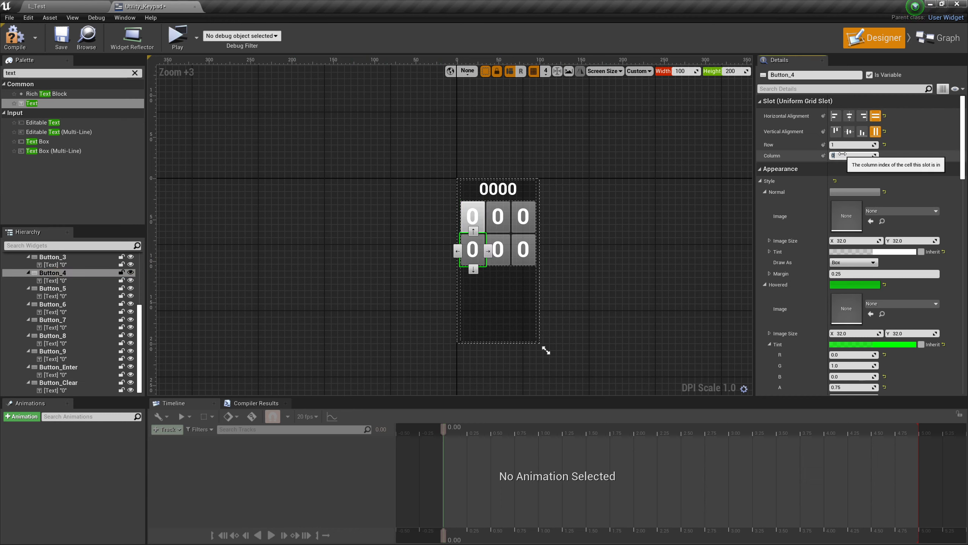
# Place Button_3 in row 2, column 2 and Button_2 in row 2, column 1 of the uniform grid.
pyautogui.scroll(3, 57, 301)
pyautogui.click(53, 302)
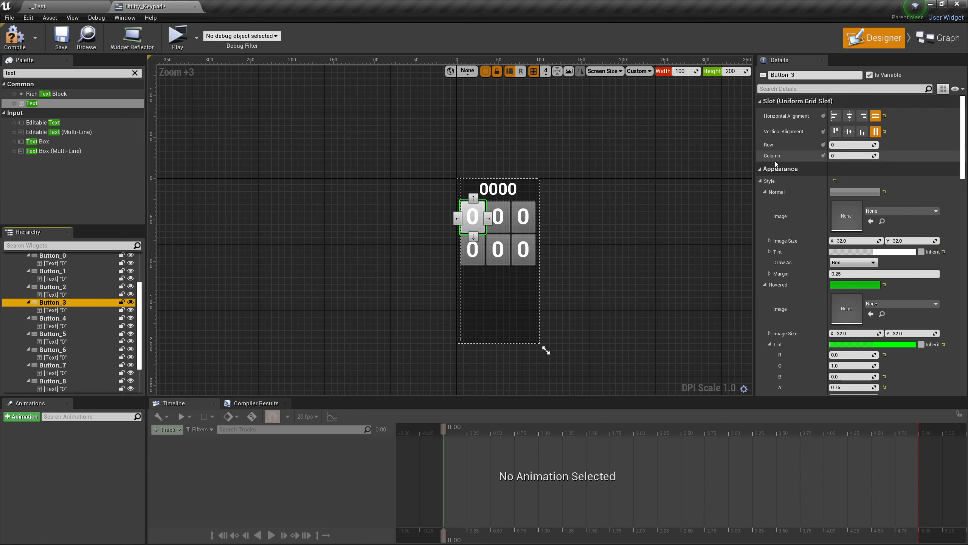
pyautogui.click(850, 145)
pyautogui.write('2')
pyautogui.click(52, 286)
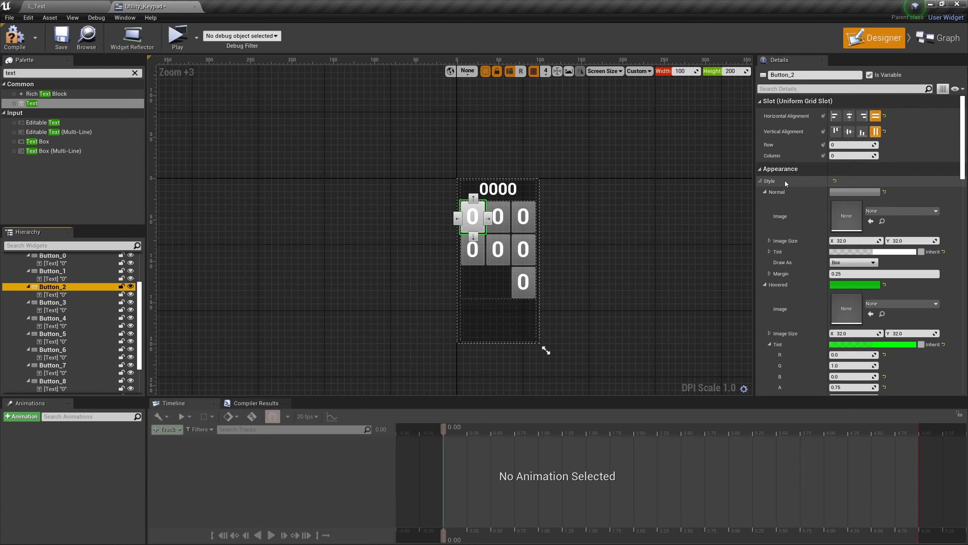
pyautogui.click(849, 156)
pyautogui.write('1')
pyautogui.click(849, 145)
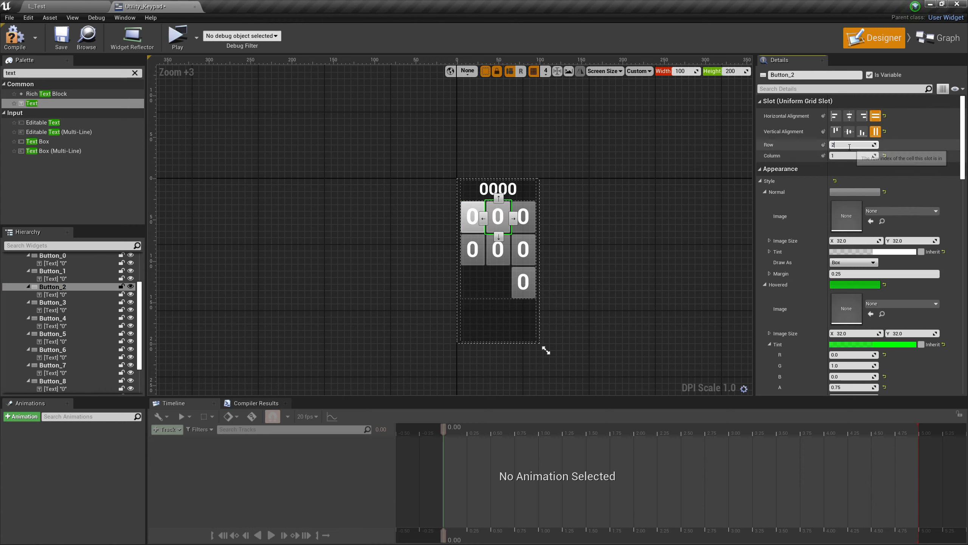
# Set Button_1's row in the uniform grid slot to 2.
pyautogui.click(52, 271)
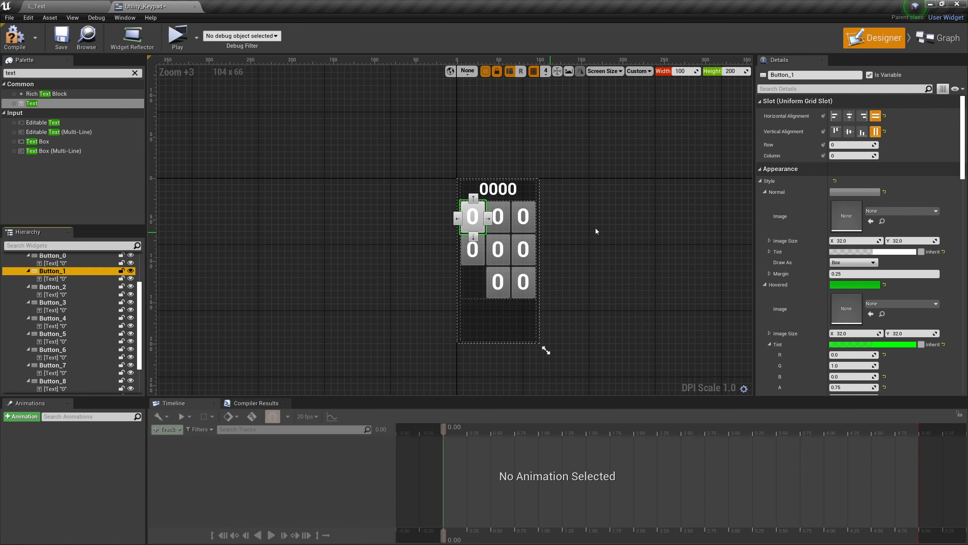
pyautogui.click(842, 147)
pyautogui.write('2')
pyautogui.press('Return')
# Place Button_0 in column 1, row 3 of the uniform grid.
pyautogui.scroll(1, 52, 270)
pyautogui.click(53, 270)
pyautogui.click(848, 147)
pyautogui.click(848, 155)
pyautogui.write('1')
pyautogui.click(851, 146)
pyautogui.write('3')
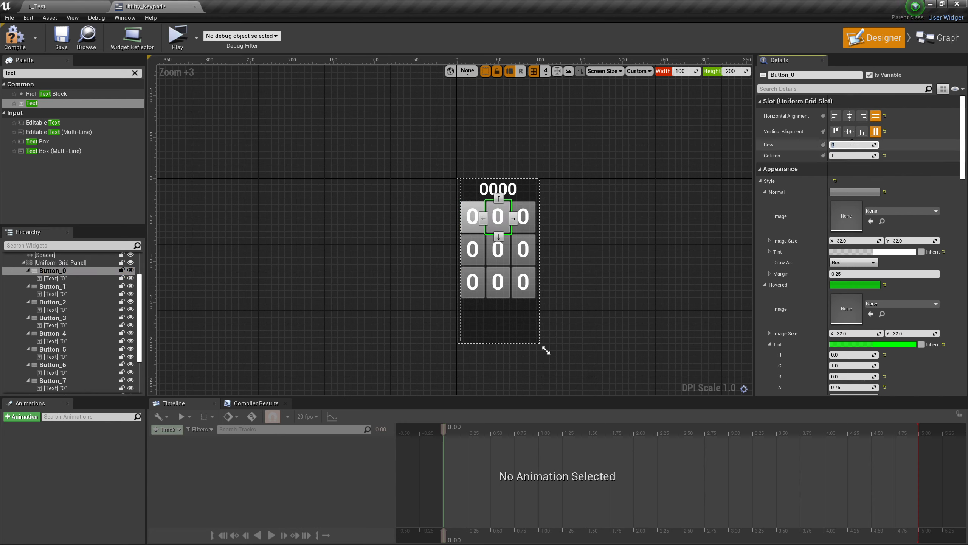
pyautogui.press('Tab')
# Set Button_Enter's row in the uniform grid slot to 3.
pyautogui.scroll(-3, 74, 339)
pyautogui.click(59, 367)
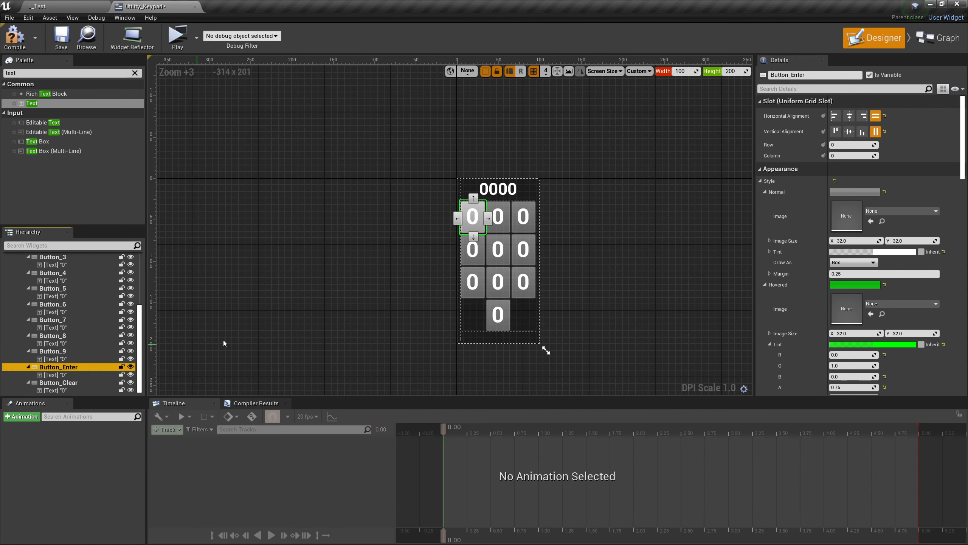
pyautogui.click(858, 145)
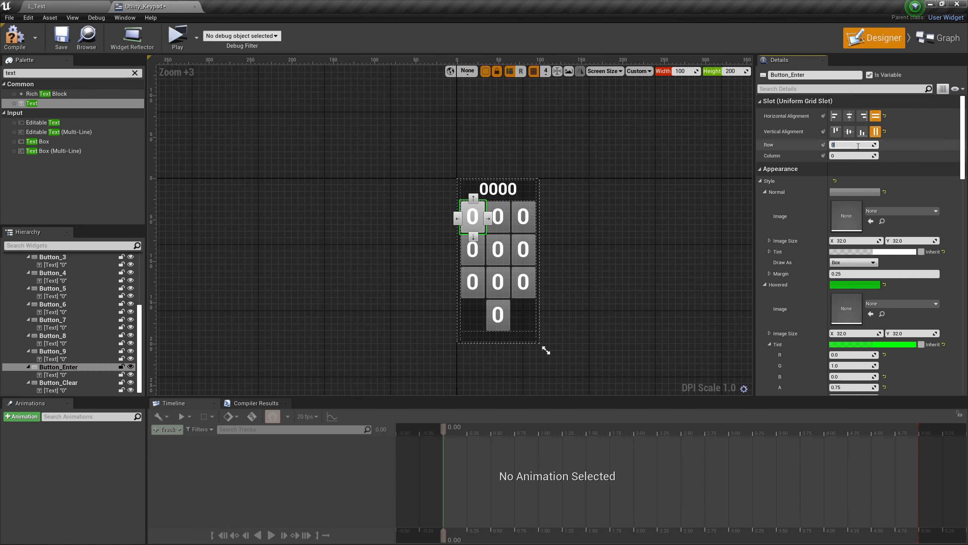
pyautogui.write('3')
pyautogui.press('Tab')
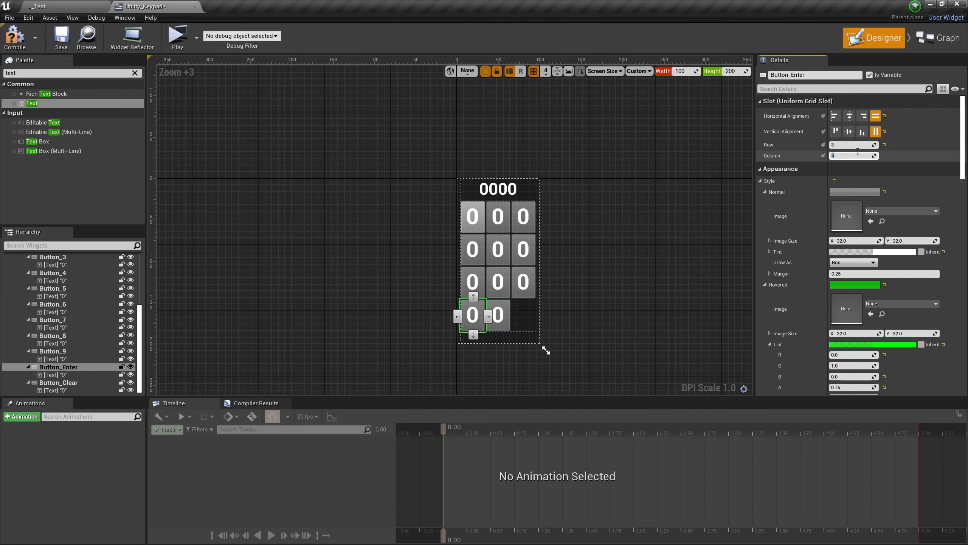
# Place Button_Clear in row 3, column 2 of the uniform grid.
pyautogui.click(89, 383)
pyautogui.click(849, 145)
pyautogui.write('3')
pyautogui.press('Tab')
pyautogui.write('2')
pyautogui.press('Tab')
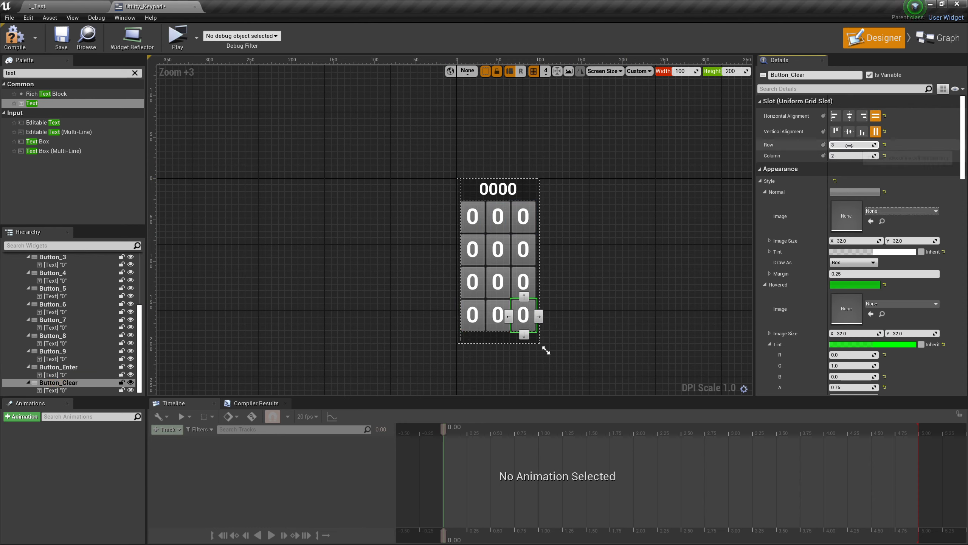
# Set the text of the keypad's first-row buttons to 7, 8 and 9.
pyautogui.click(475, 224)
pyautogui.doubleClick(475, 223)
pyautogui.write('7')
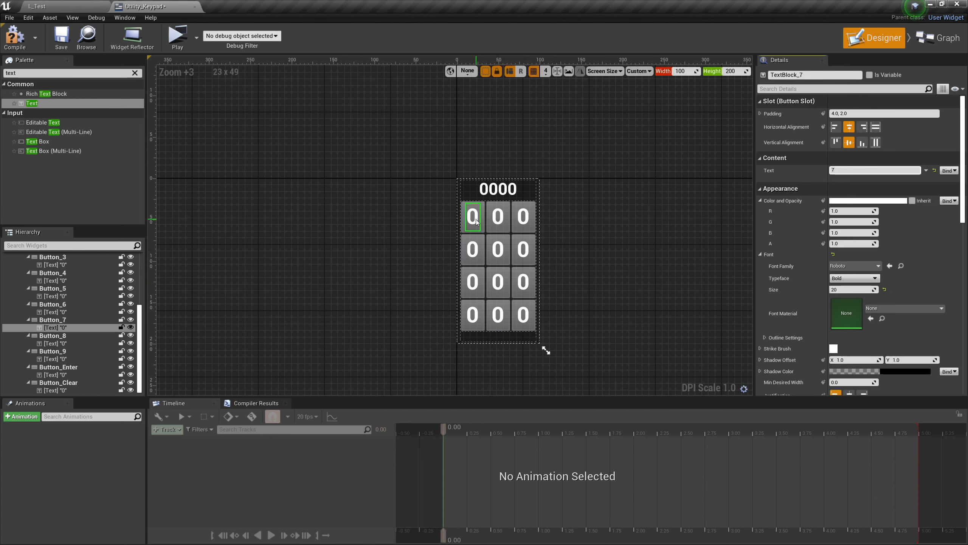
pyautogui.doubleClick(497, 216)
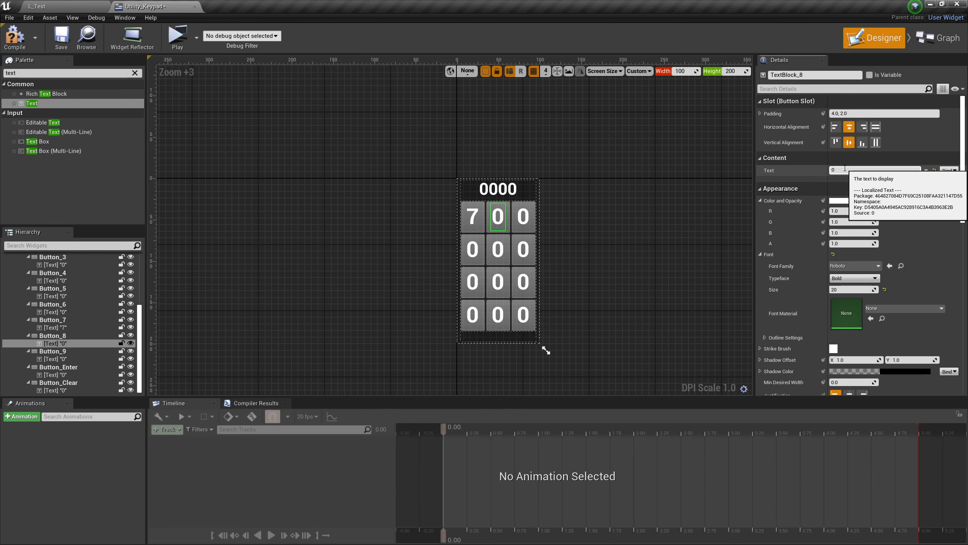
pyautogui.write('8')
pyautogui.click(537, 219)
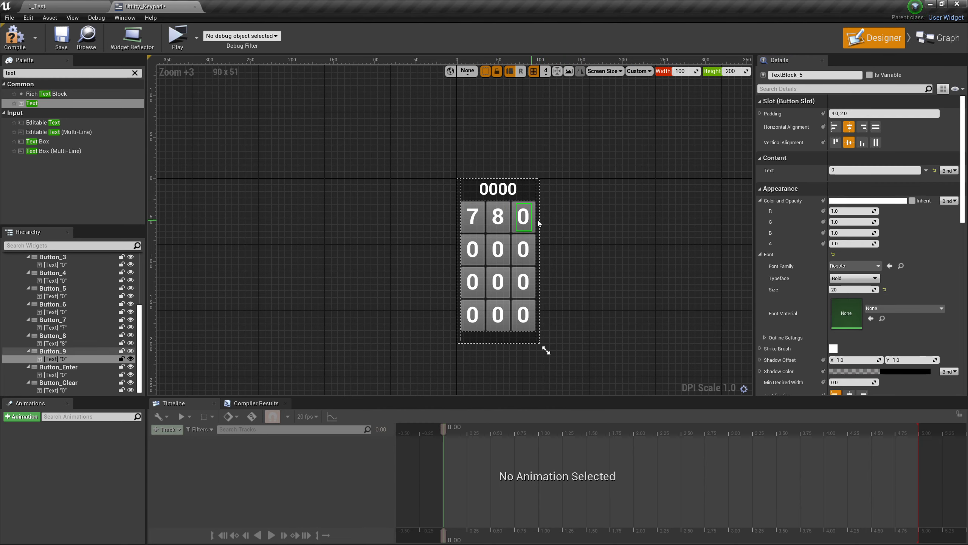
pyautogui.click(844, 171)
pyautogui.press('BackSpace')
pyautogui.write('9')
# Set the text of the keypad's second-row buttons to 4, 5 and 6.
pyautogui.click(474, 250)
pyautogui.click(841, 170)
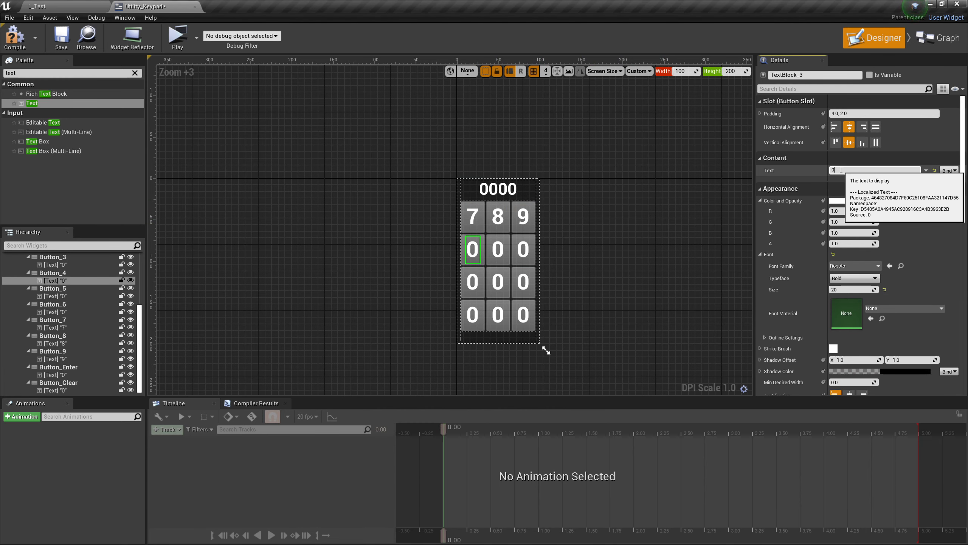
pyautogui.press('BackSpace')
pyautogui.write('4')
pyautogui.click(499, 250)
pyautogui.click(841, 171)
pyautogui.write('5')
pyautogui.click(528, 256)
pyautogui.click(841, 171)
pyautogui.write('6')
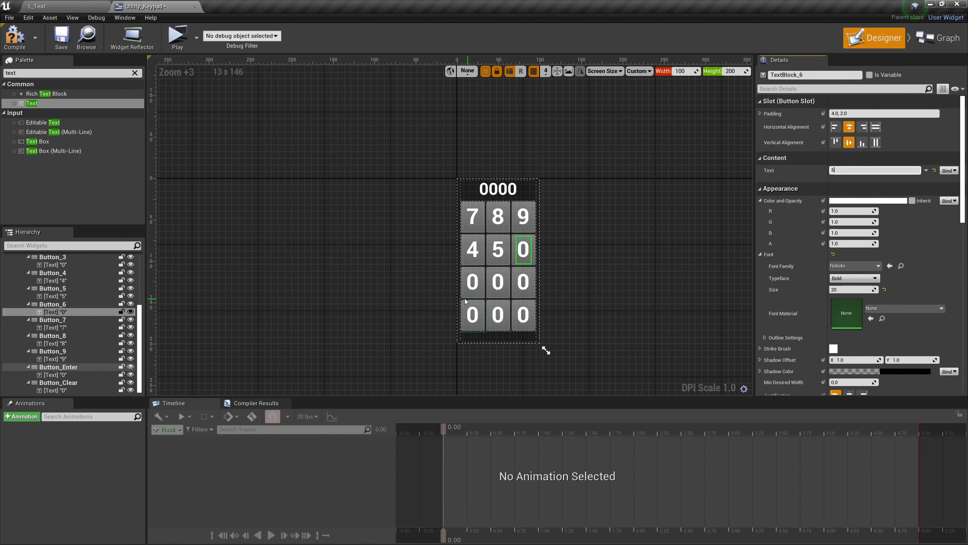
# Set the text of the keypad's third-row buttons to 1, 2 and 3.
pyautogui.click(473, 284)
pyautogui.click(842, 172)
pyautogui.write('1')
pyautogui.click(499, 284)
pyautogui.click(841, 171)
pyautogui.write('2')
pyautogui.click(524, 284)
pyautogui.click(841, 171)
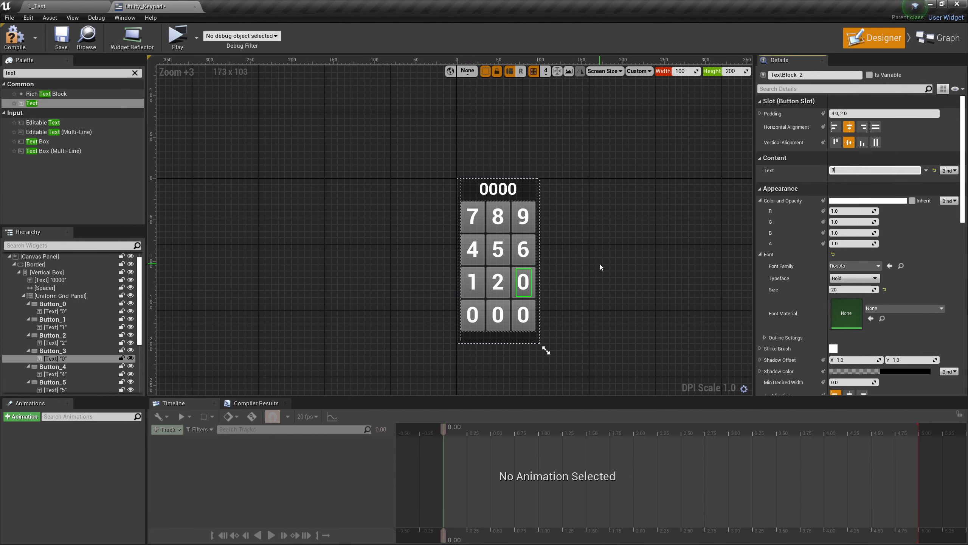
# Set the text of Button_Enter to "Enter" and the text of Button_Clear to "Clear".
pyautogui.click(473, 315)
pyautogui.click(842, 171)
pyautogui.press('BackSpace')
pyautogui.write('Enter')
pyautogui.press('Return')
pyautogui.click(524, 316)
pyautogui.click(867, 170)
pyautogui.write('cL')
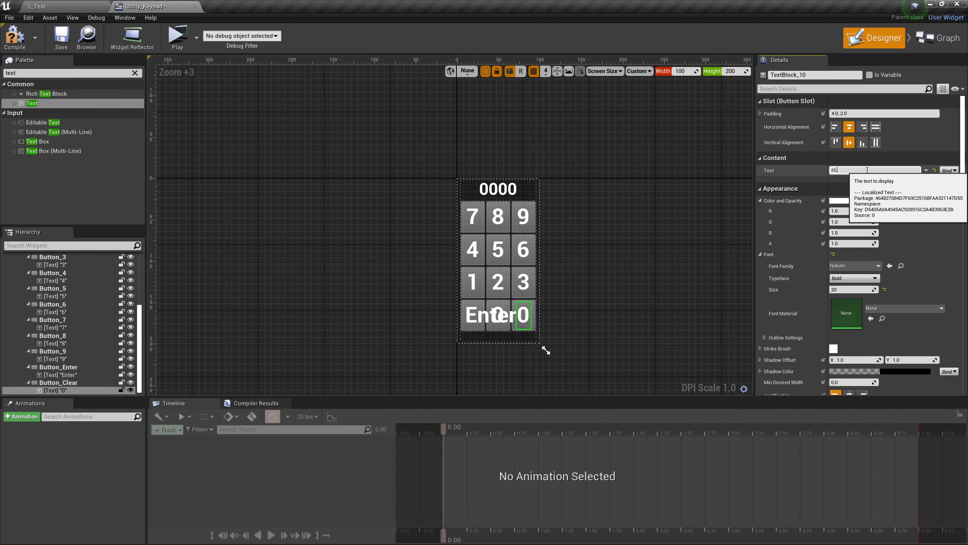
pyautogui.write('ear')
pyautogui.press('Return')
# Center-justify the Enter and Clear labels together and reduce their font size to fit the buttons.
pyautogui.click(60, 374)
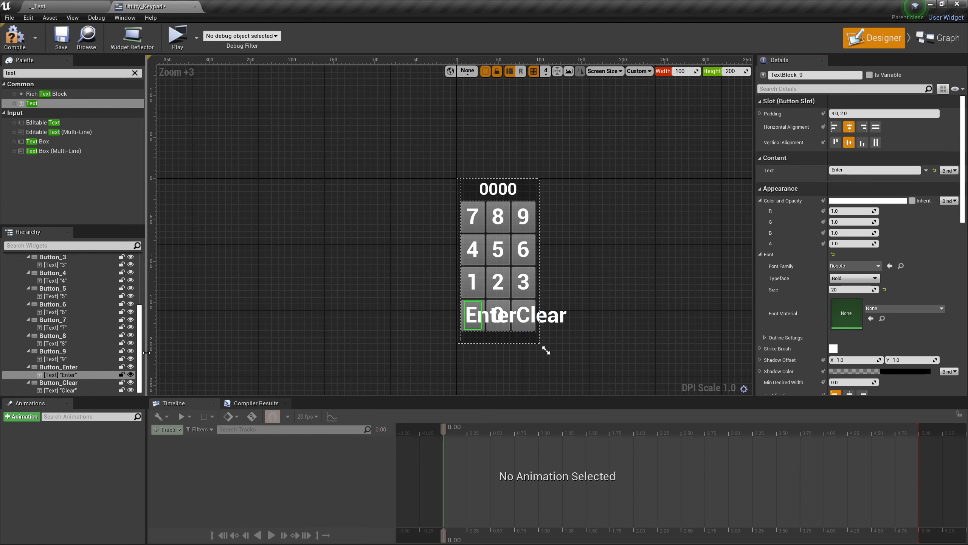
pyautogui.keyDown('ctrl'); pyautogui.click(62, 390); pyautogui.keyUp('ctrl')
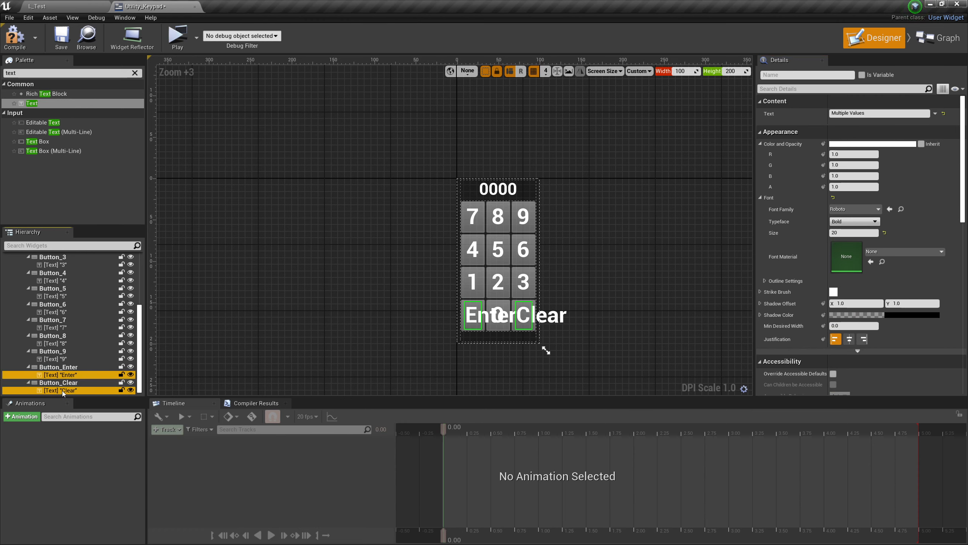
pyautogui.click(849, 339)
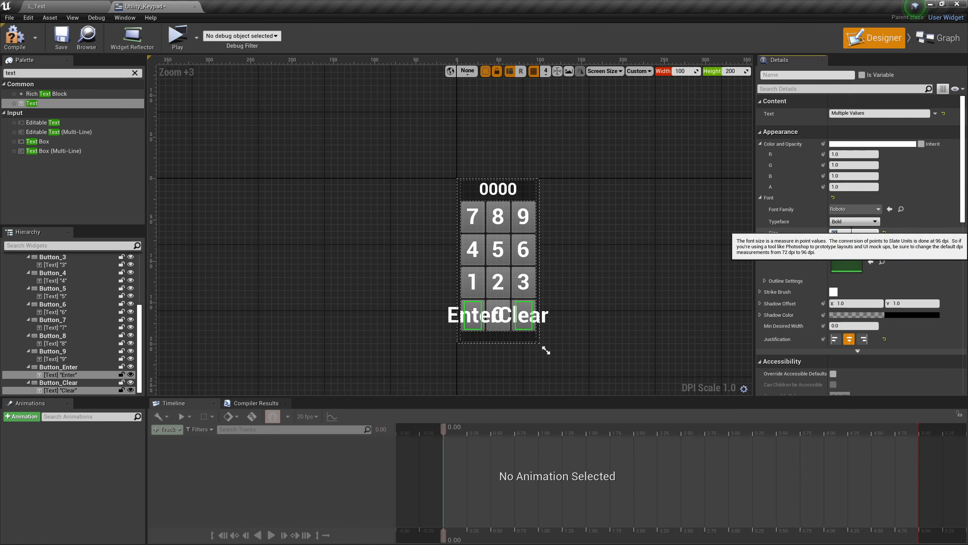
pyautogui.press('Return')
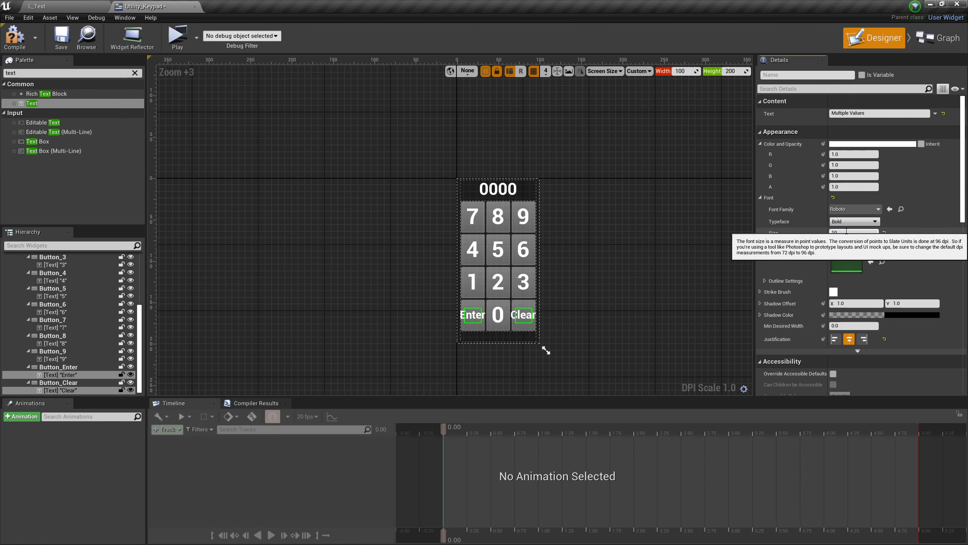
pyautogui.click(620, 300)
pyautogui.scroll(1, 477, 311)
pyautogui.moveTo(474, 309); pyautogui.dragTo(513, 393, button='right')
pyautogui.scroll(-1, 653, 349)
pyautogui.moveTo(653, 349); pyautogui.dragTo(619, 245, button='right')
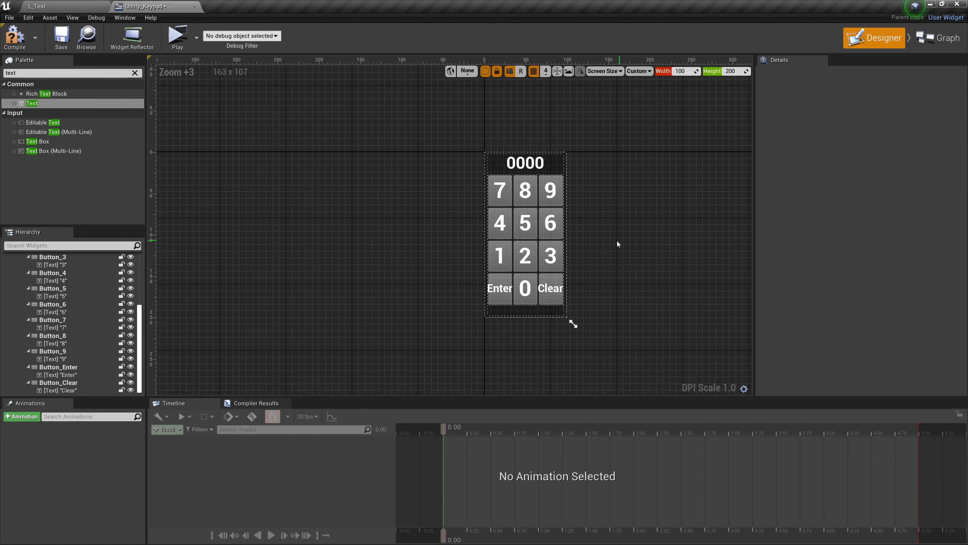
# Set the vertical box's padding in its border slot to 0, keeping its horizontal alignment on fill.
pyautogui.scroll(3, 58, 266)
pyautogui.scroll(2, 58, 266)
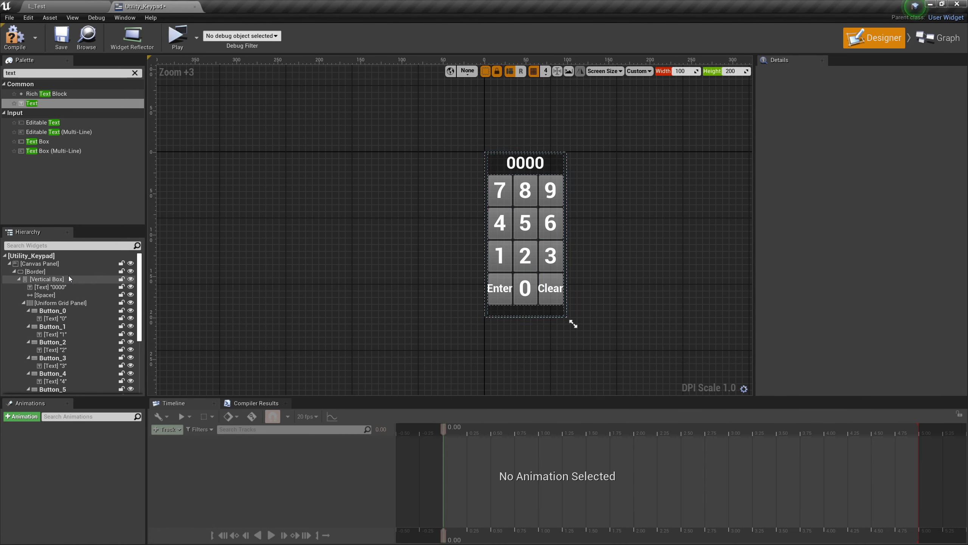
pyautogui.click(71, 278)
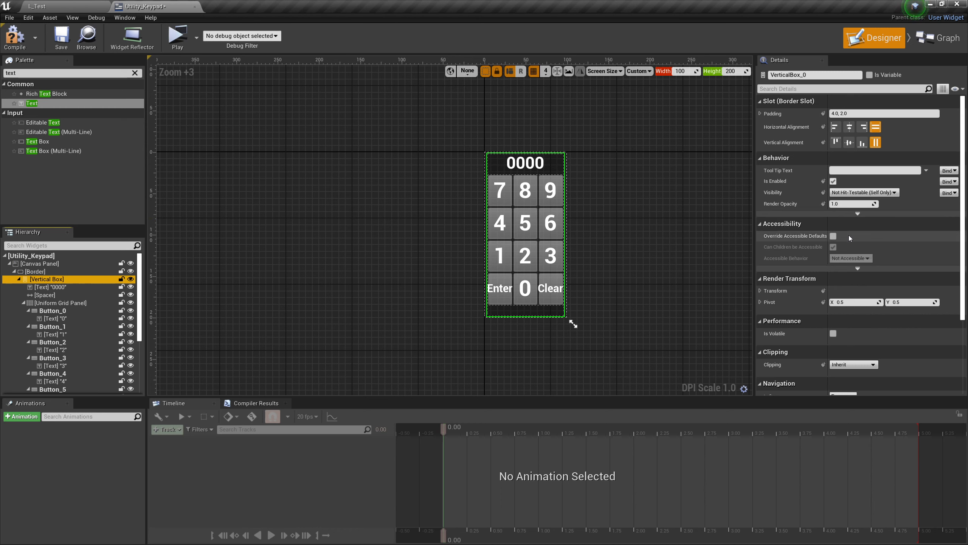
pyautogui.click(850, 114)
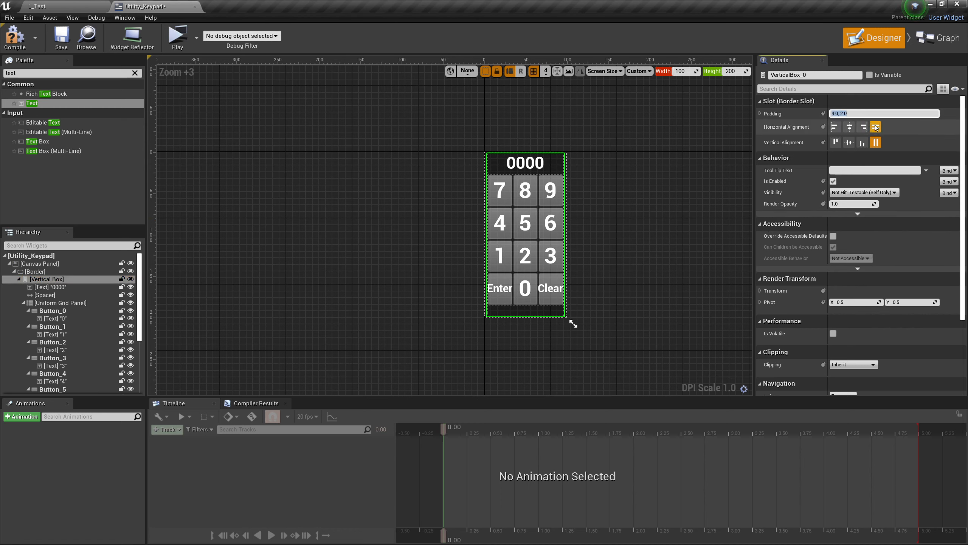
pyautogui.click(875, 127)
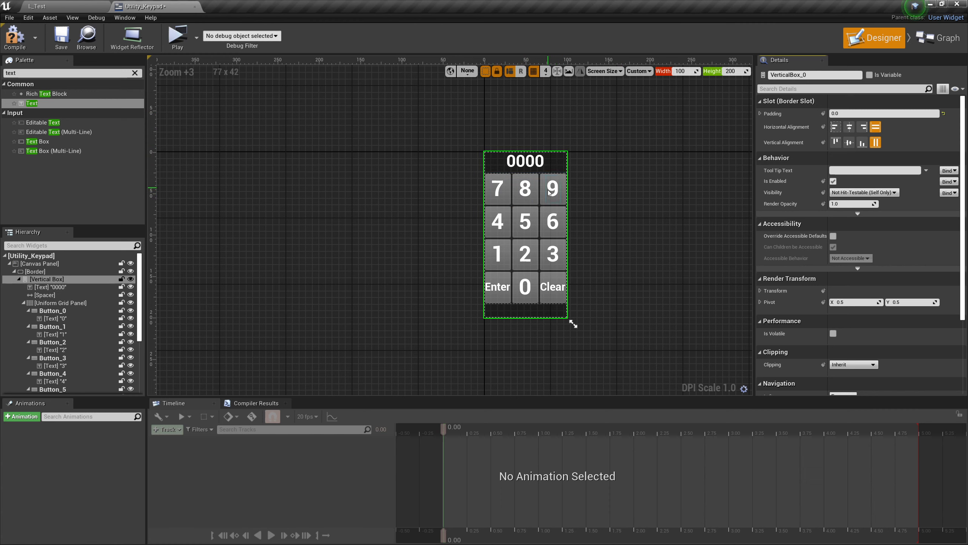
# Set the size rule of the spacer between the code display and the button grid to Fill.
pyautogui.click(548, 173)
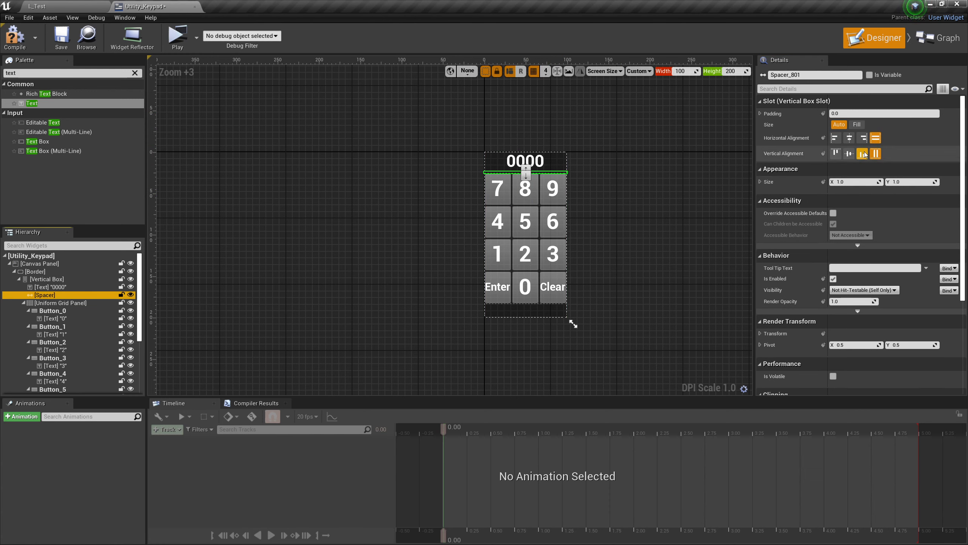
pyautogui.click(857, 125)
pyautogui.click(573, 205)
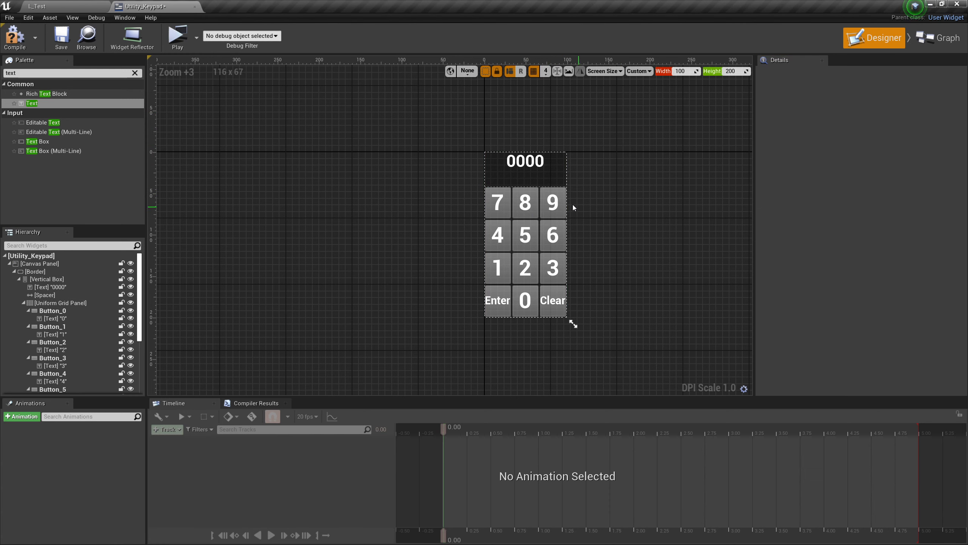
pyautogui.click(530, 162)
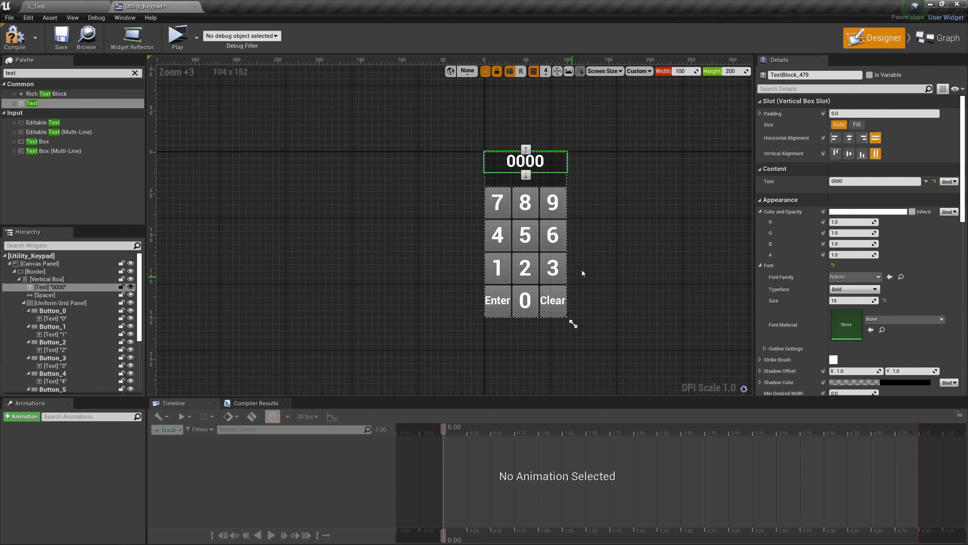
pyautogui.click(630, 210)
pyautogui.moveTo(635, 228); pyautogui.dragTo(539, 205, button='right')
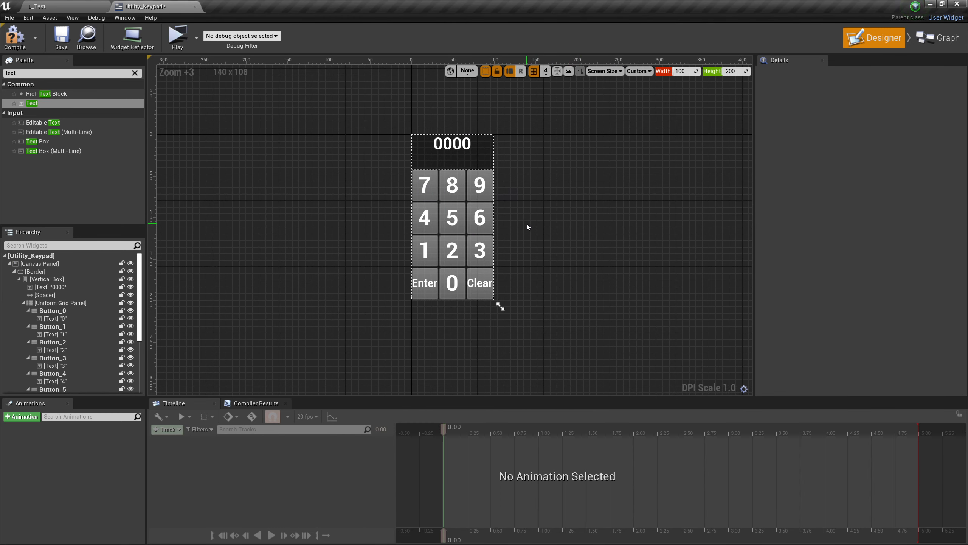
# Clear the palette search, switch to the widget's event graph and add an On Clicked event for Button_0.
pyautogui.click(136, 75)
pyautogui.click(938, 37)
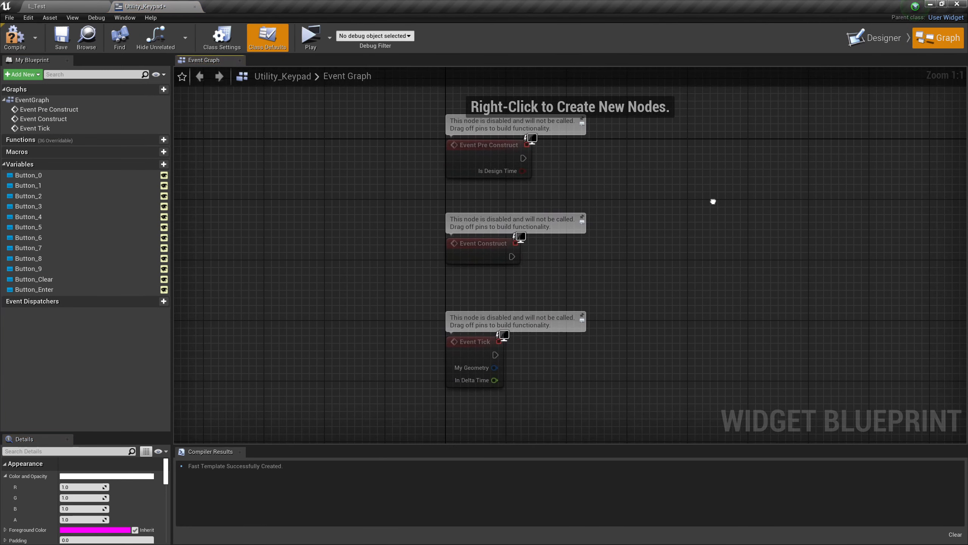
pyautogui.moveTo(397, 247); pyautogui.dragTo(349, 252, button='right')
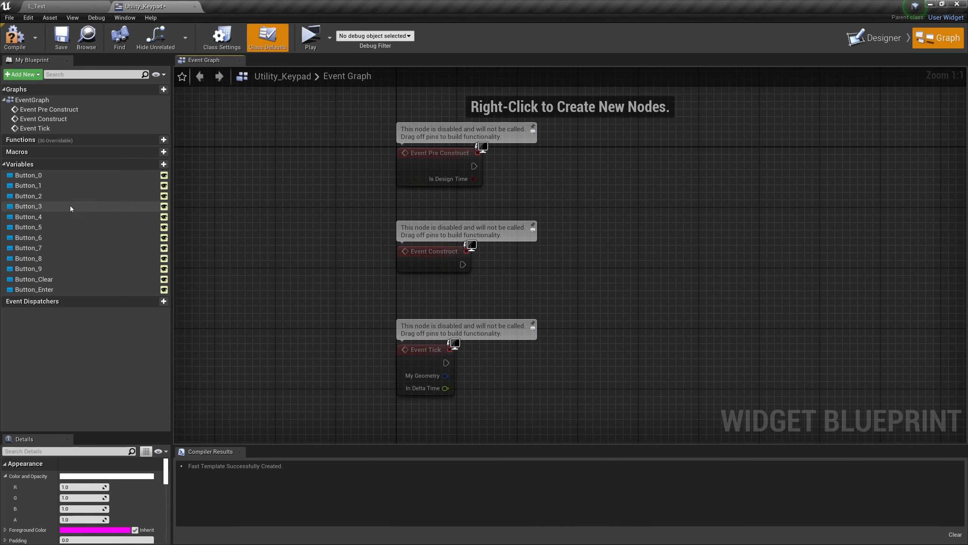
pyautogui.click(53, 176)
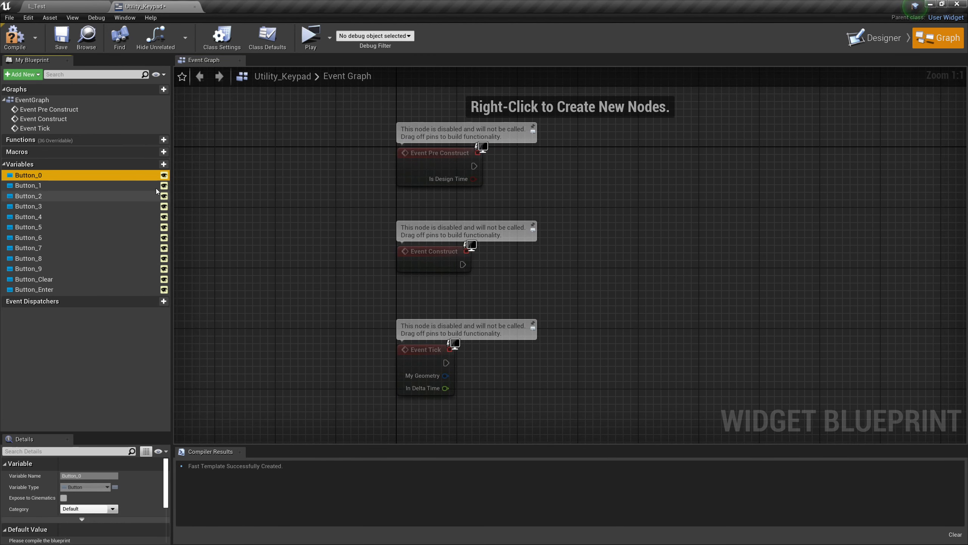
pyautogui.scroll(-5, 95, 496)
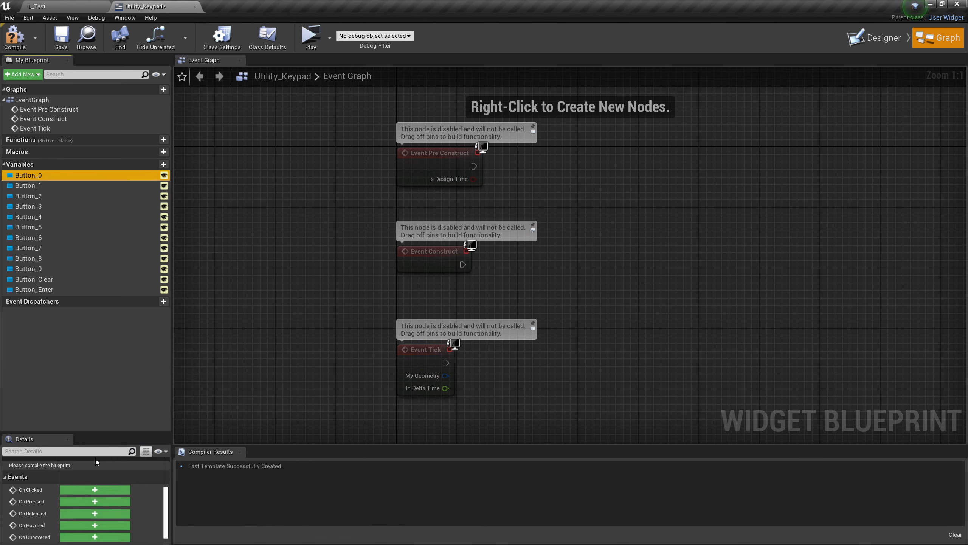
pyautogui.click(115, 484)
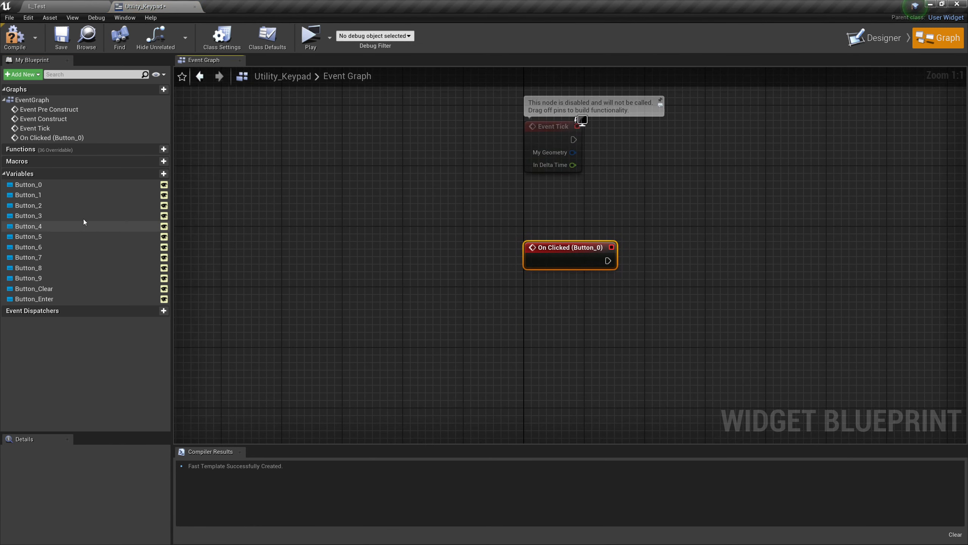
# Add On Clicked events for Button_1, Button_2 and Button_3.
pyautogui.click(52, 195)
pyautogui.click(72, 488)
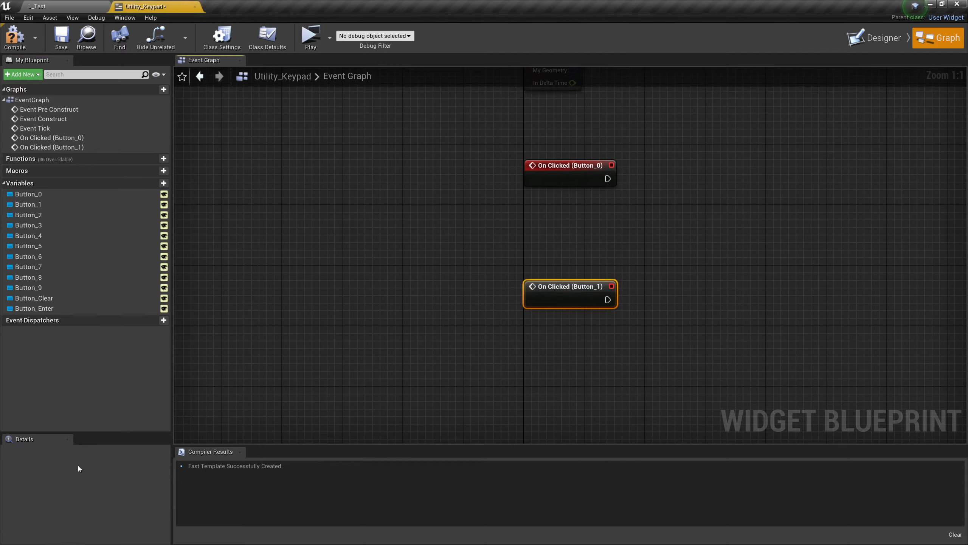
pyautogui.click(84, 216)
pyautogui.click(65, 483)
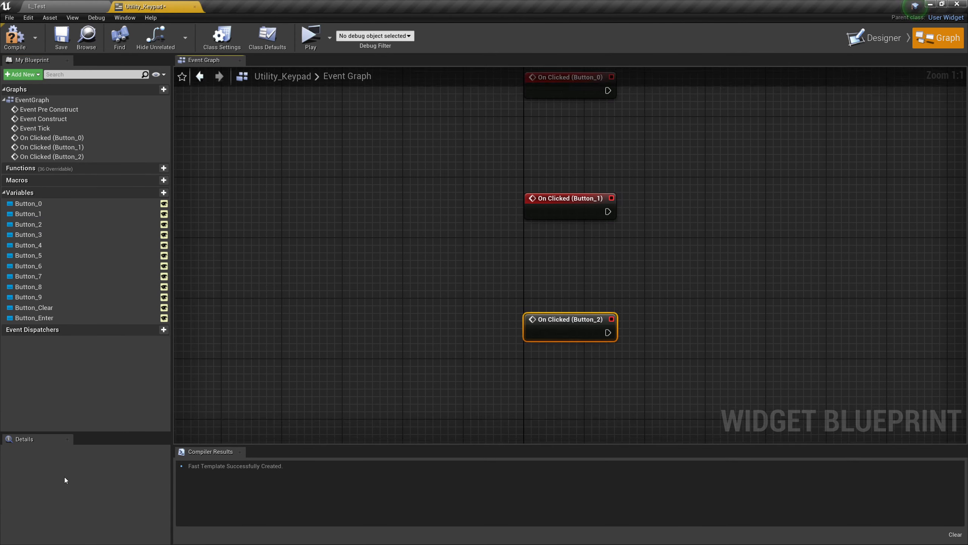
pyautogui.click(81, 234)
pyautogui.click(63, 484)
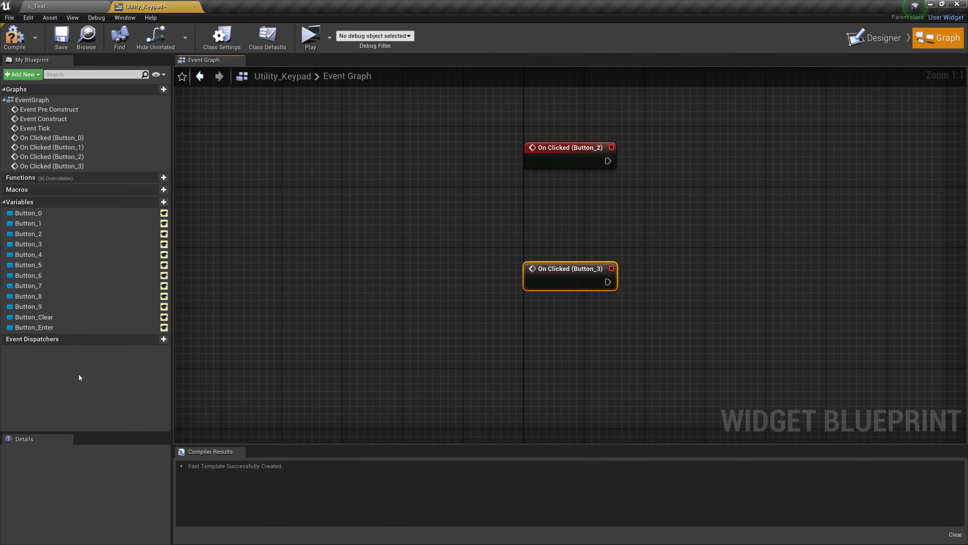
# Add On Clicked events for each of the buttons from Button_4 through Button_9.
pyautogui.click(65, 254)
pyautogui.click(66, 484)
pyautogui.click(72, 275)
pyautogui.click(73, 484)
pyautogui.click(74, 294)
pyautogui.click(74, 484)
pyautogui.click(76, 314)
pyautogui.click(76, 484)
pyautogui.click(78, 333)
pyautogui.click(81, 484)
pyautogui.click(78, 354)
pyautogui.click(76, 485)
# Add On Clicked events for Button_Clear and Button_Enter.
pyautogui.click(73, 374)
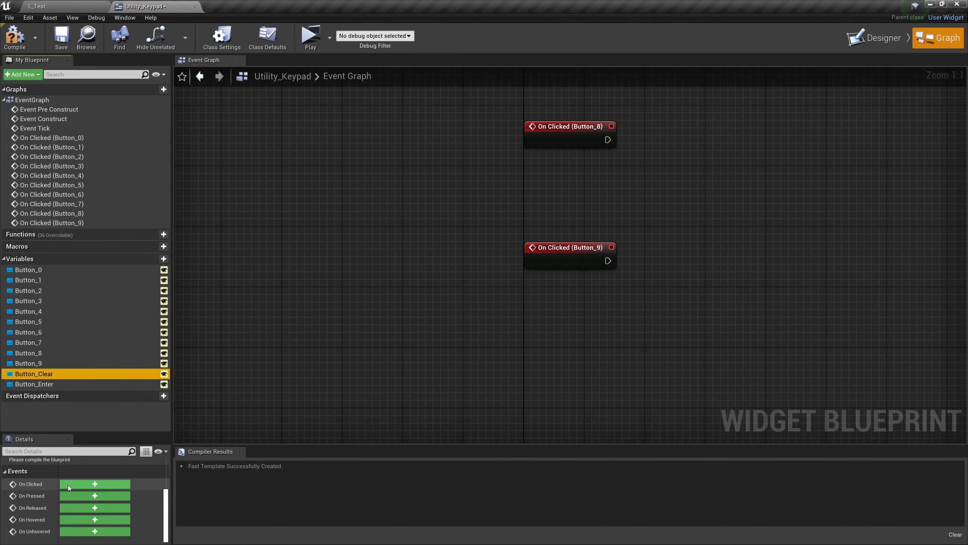
pyautogui.click(71, 484)
pyautogui.click(73, 393)
pyautogui.click(74, 485)
# Move the Button_Clear and Button_Enter click events up beside the default event nodes.
pyautogui.scroll(-3, 340, 372)
pyautogui.moveTo(488, 370); pyautogui.dragTo(567, 143)
pyautogui.moveTo(505, 183); pyautogui.dragTo(465, 253, button='right')
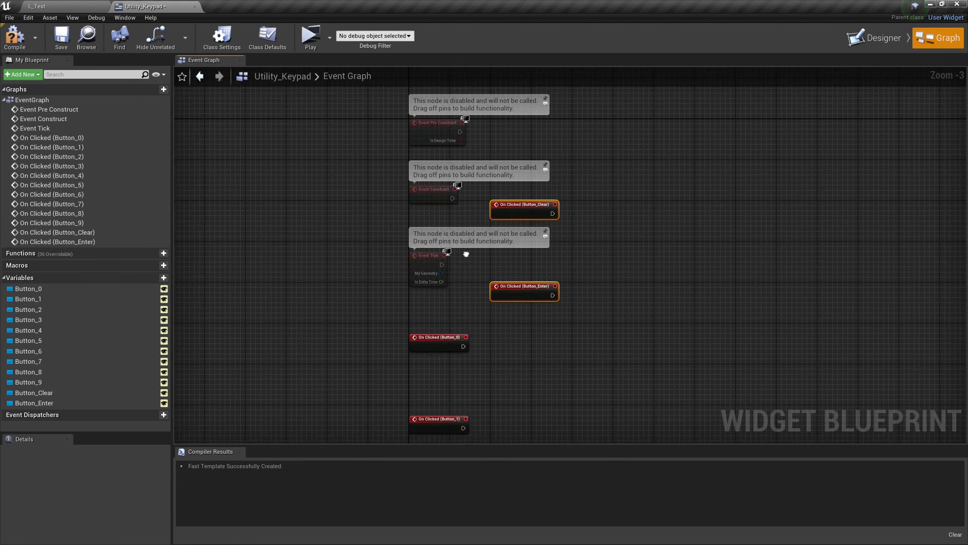
# Stack the On Clicked event nodes of Button_0 through Button_9 closer together in one evenly spaced column.
pyautogui.scroll(3, 423, 343)
pyautogui.moveTo(432, 288); pyautogui.dragTo(433, 214)
pyautogui.moveTo(432, 410); pyautogui.dragTo(432, 364)
pyautogui.scroll(-4, 432, 274)
pyautogui.moveTo(474, 304); pyautogui.dragTo(473, 175)
pyautogui.moveTo(477, 364); pyautogui.dragTo(477, 207)
pyautogui.moveTo(489, 290); pyautogui.dragTo(490, 102)
pyautogui.moveTo(489, 350); pyautogui.dragTo(489, 132)
pyautogui.moveTo(489, 411); pyautogui.dragTo(489, 162)
pyautogui.scroll(-3, 488, 369)
pyautogui.moveTo(491, 413); pyautogui.dragTo(490, 288)
pyautogui.scroll(4, 528, 188)
pyautogui.moveTo(498, 242); pyautogui.dragTo(508, 310, button='right')
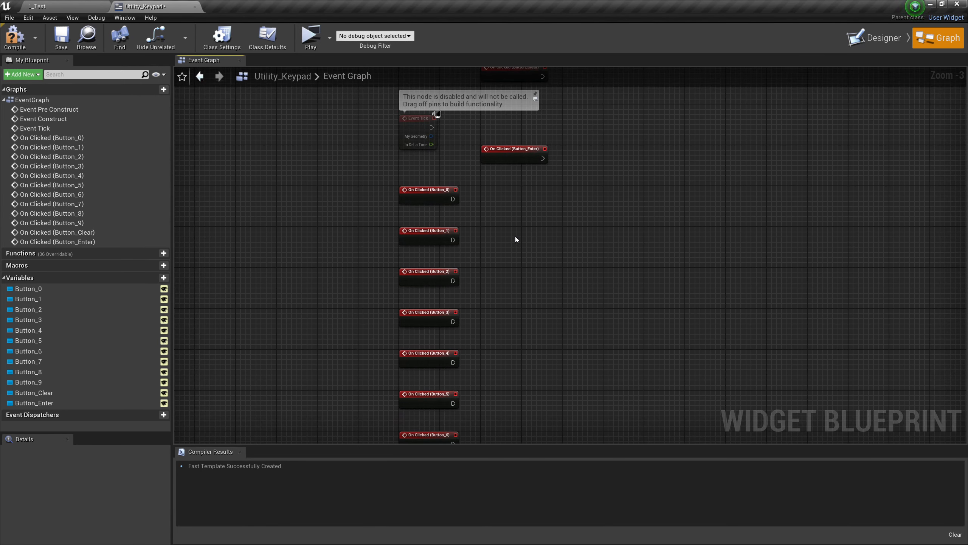
# Create a variable named CodeInput and set its type to String.
pyautogui.click(146, 278)
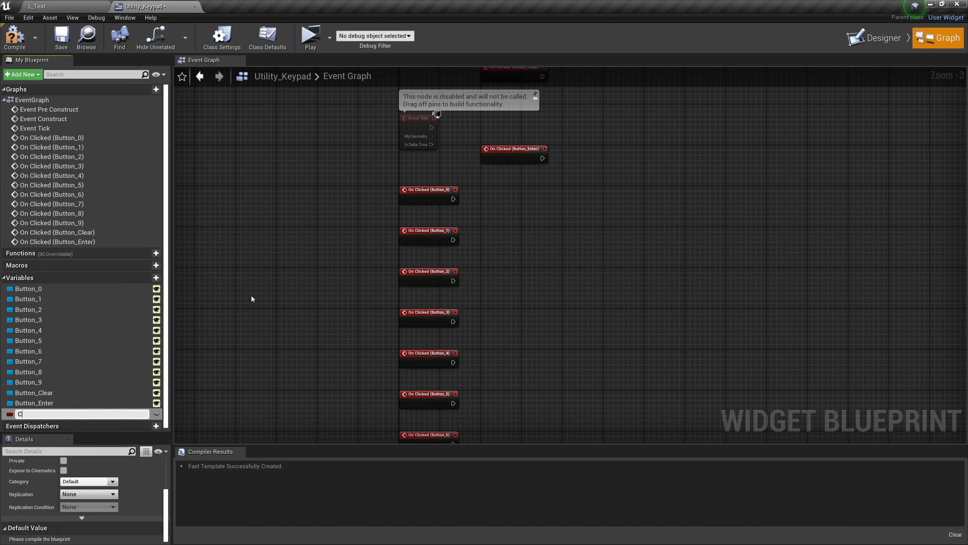
pyautogui.write('CodeInput')
pyautogui.press('Return')
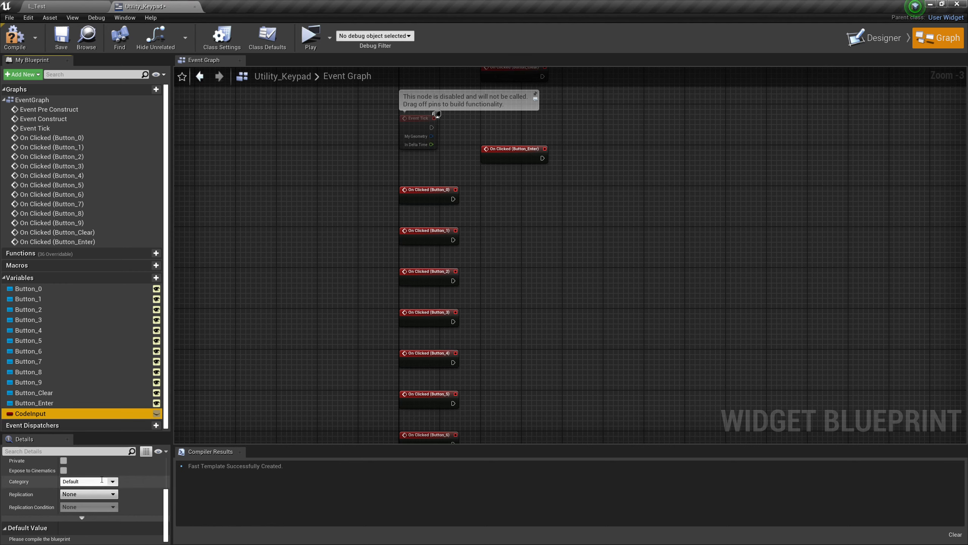
pyautogui.moveTo(89, 433); pyautogui.dragTo(91, 350)
pyautogui.click(85, 404)
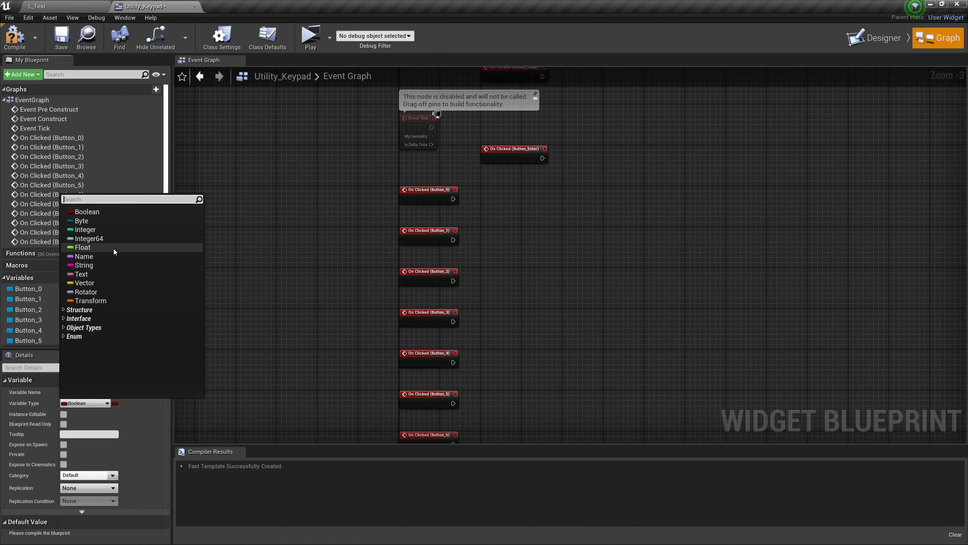
pyautogui.click(105, 267)
# Place a CodeInput getter node in the graph beside the On Clicked (Button_0) event.
pyautogui.moveTo(285, 246)
pyautogui.mouseDown(button='right')
pyautogui.moveTo(209, 264)
pyautogui.moveTo(180, 230)
pyautogui.moveTo(227, 216)
pyautogui.moveTo(269, 246)
pyautogui.mouseUp(button='right')
pyautogui.moveTo(56, 341); pyautogui.dragTo(352, 229)
pyautogui.moveTo(330, 238); pyautogui.dragTo(329, 289, button='right')
pyautogui.moveTo(359, 286); pyautogui.dragTo(482, 283)
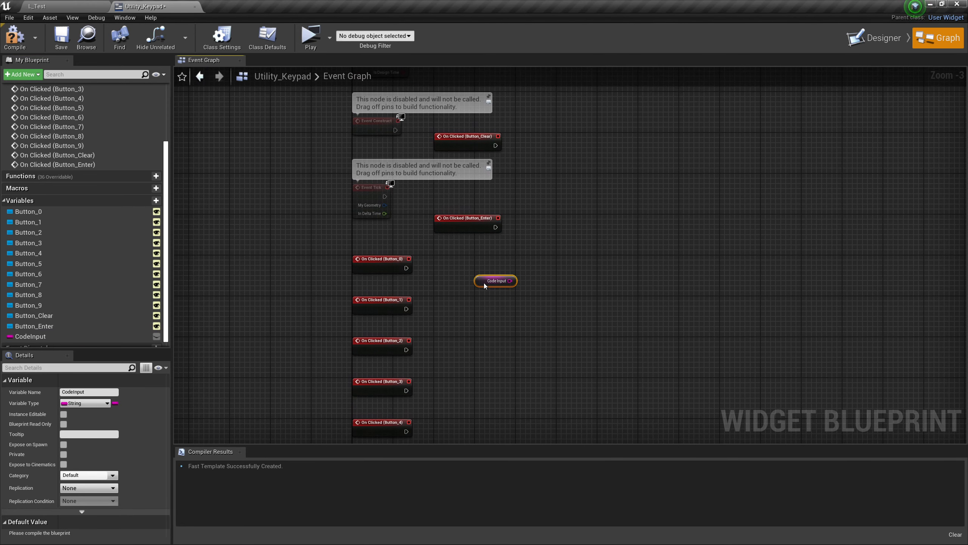
pyautogui.scroll(3, 440, 272)
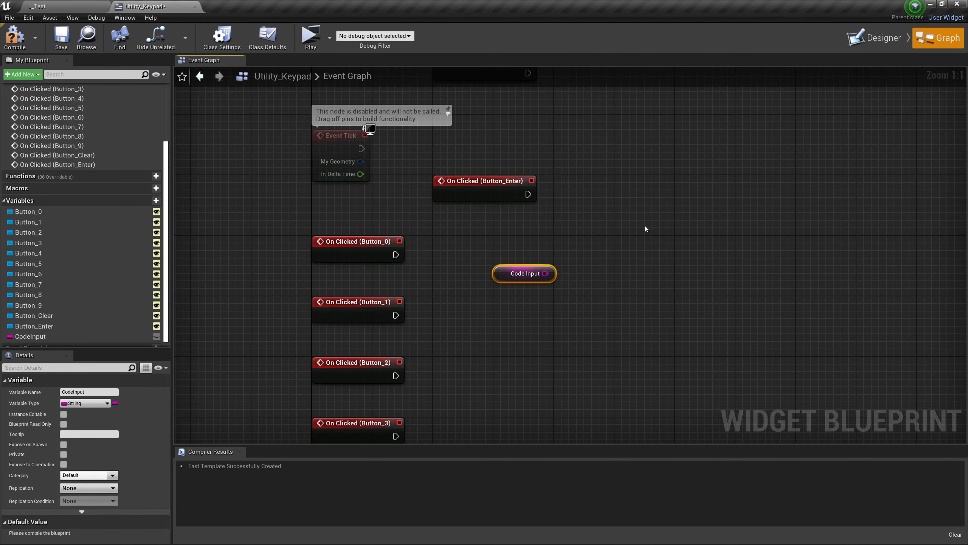
# Check how many digits the keypad's code display holds in the widget design, and return to the event graph.
pyautogui.click(871, 44)
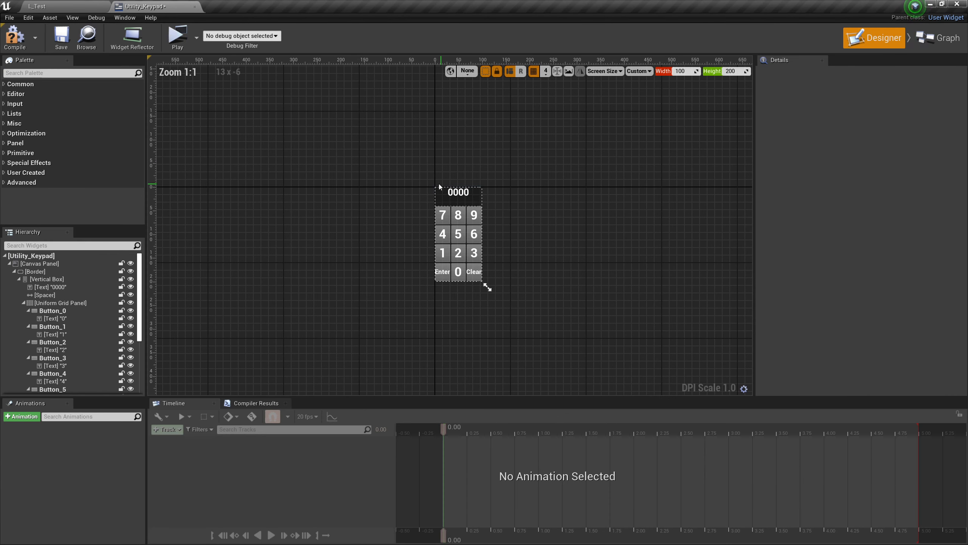
pyautogui.click(465, 191)
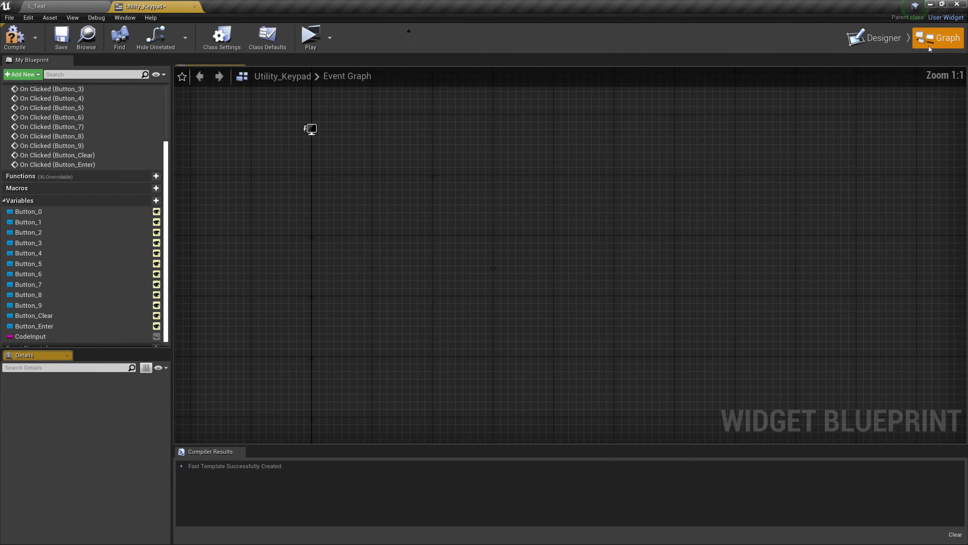
pyautogui.click(928, 43)
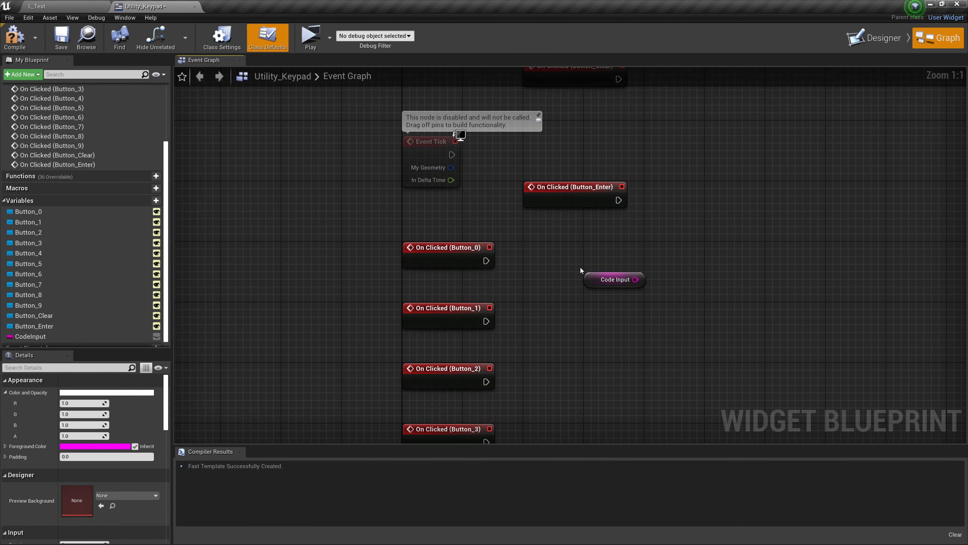
# Move the Code Input getter below On Clicked (Button_0) and attach a string Len node to its output.
pyautogui.moveTo(588, 282); pyautogui.dragTo(407, 282)
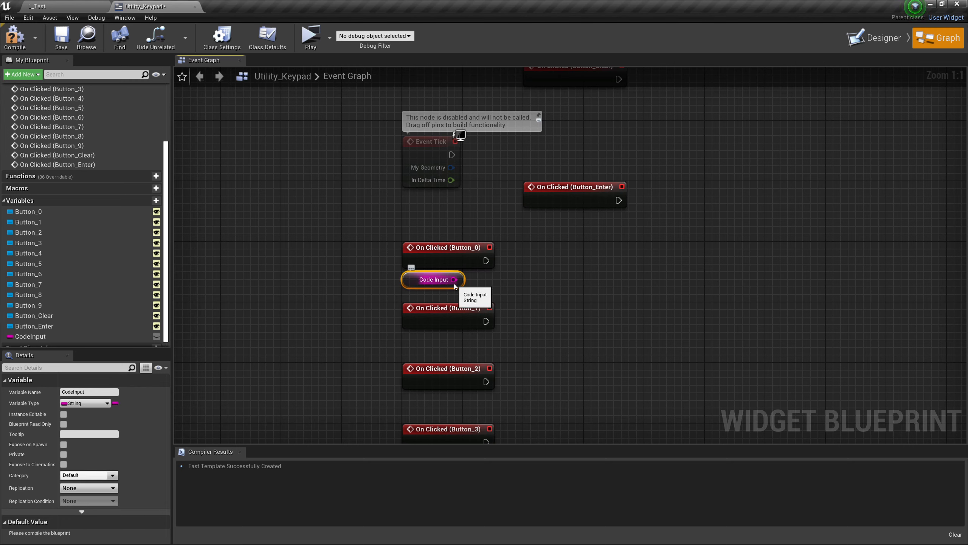
pyautogui.moveTo(453, 279); pyautogui.dragTo(620, 255)
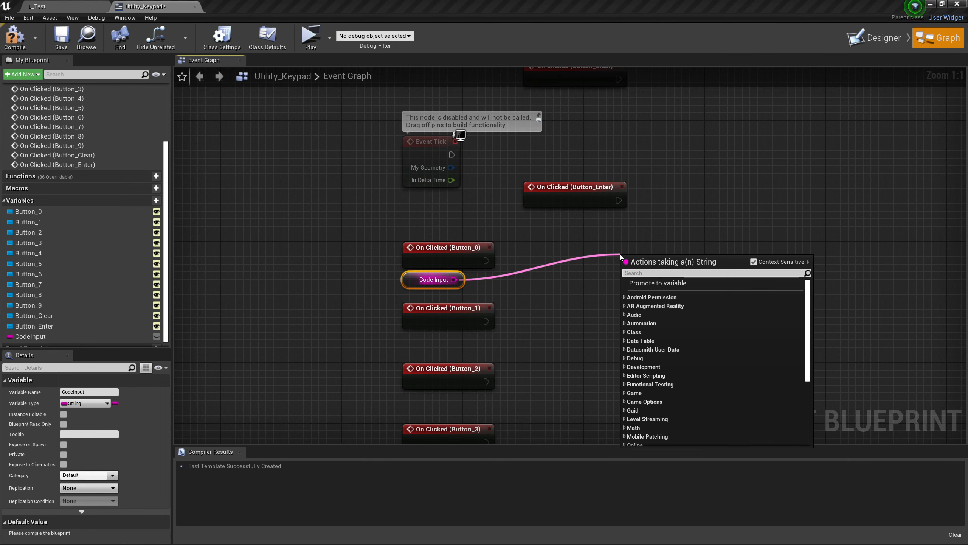
pyautogui.write('len')
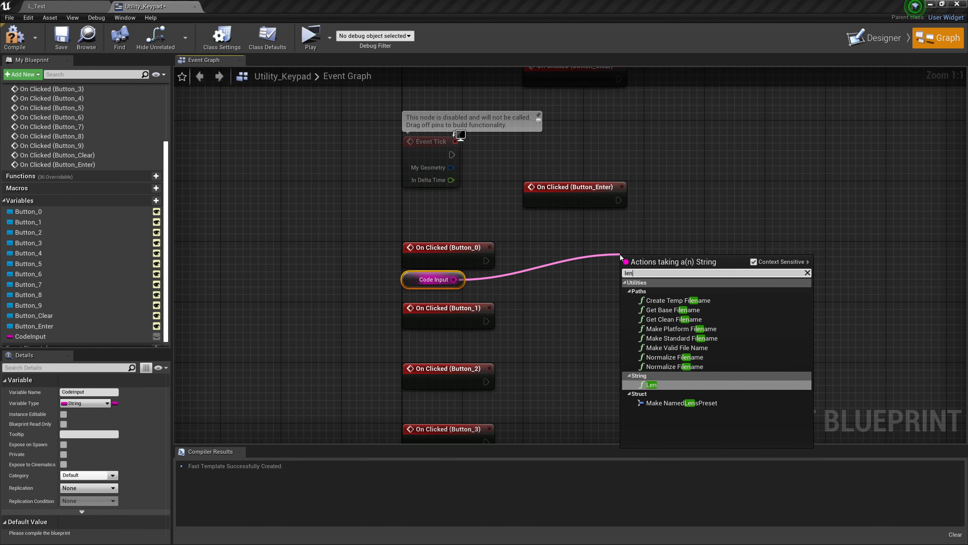
pyautogui.click(651, 384)
pyautogui.moveTo(655, 269); pyautogui.dragTo(496, 284)
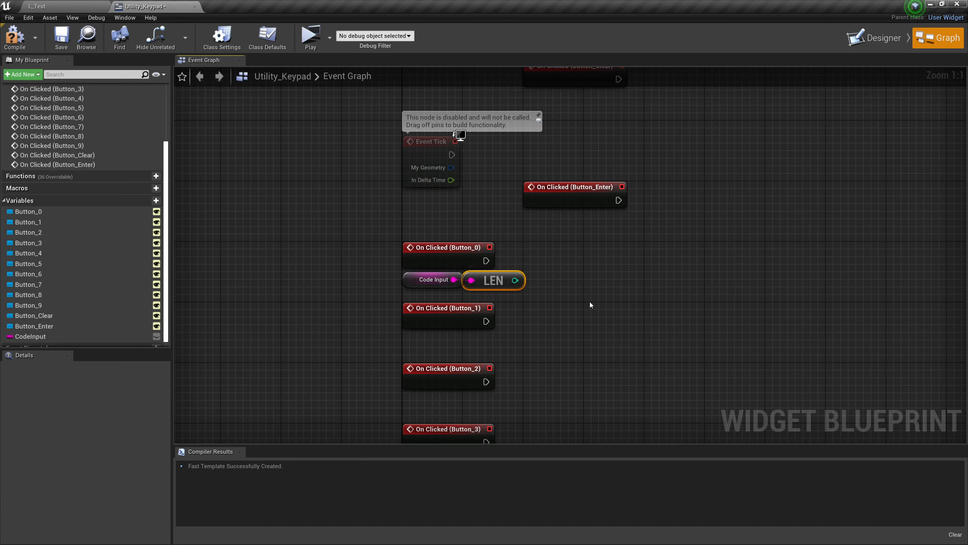
# Add an integer < integer comparison to the Len output with a value of 4, placed directly beside the Len node.
pyautogui.moveTo(515, 280); pyautogui.dragTo(606, 306)
pyautogui.write('<')
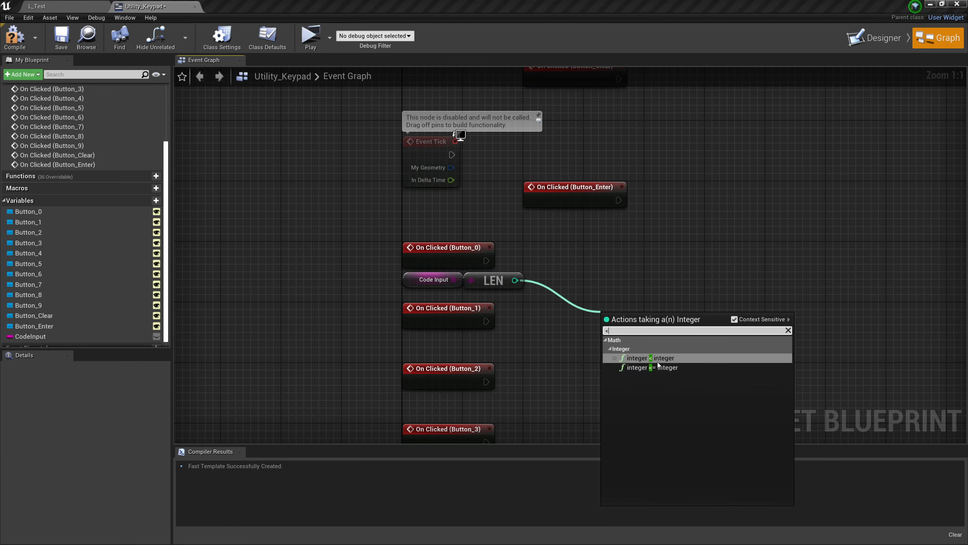
pyautogui.click(658, 363)
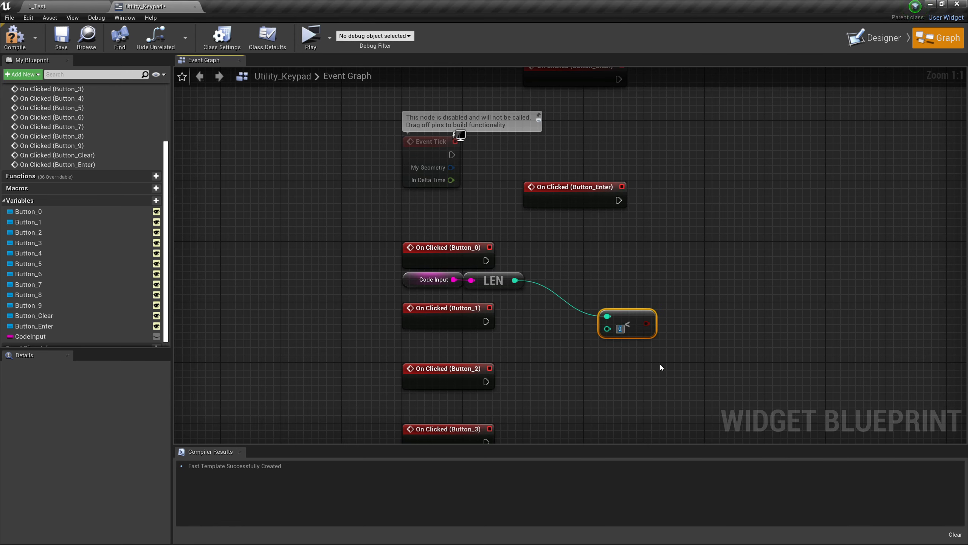
pyautogui.write('4')
pyautogui.moveTo(625, 316); pyautogui.dragTo(550, 277)
pyautogui.moveTo(550, 334); pyautogui.dragTo(592, 213, button='right')
pyautogui.scroll(-2, 592, 213)
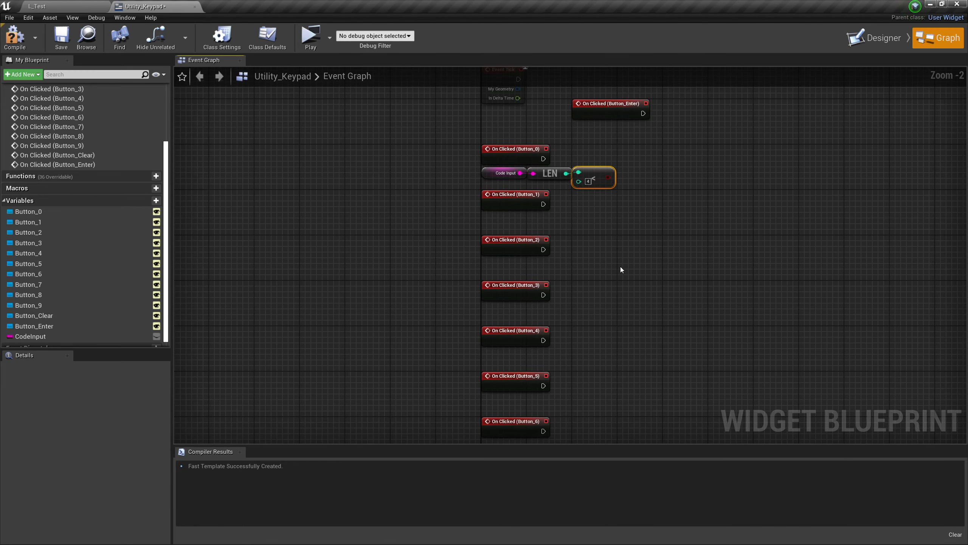
# Add a Branch driven by On Clicked (Button_0), using the less-than comparison as its condition.
pyautogui.moveTo(621, 245); pyautogui.dragTo(588, 341, button='right')
pyautogui.scroll(2, 589, 340)
pyautogui.press('b')
pyautogui.click(650, 218)
pyautogui.moveTo(682, 231); pyautogui.dragTo(675, 220)
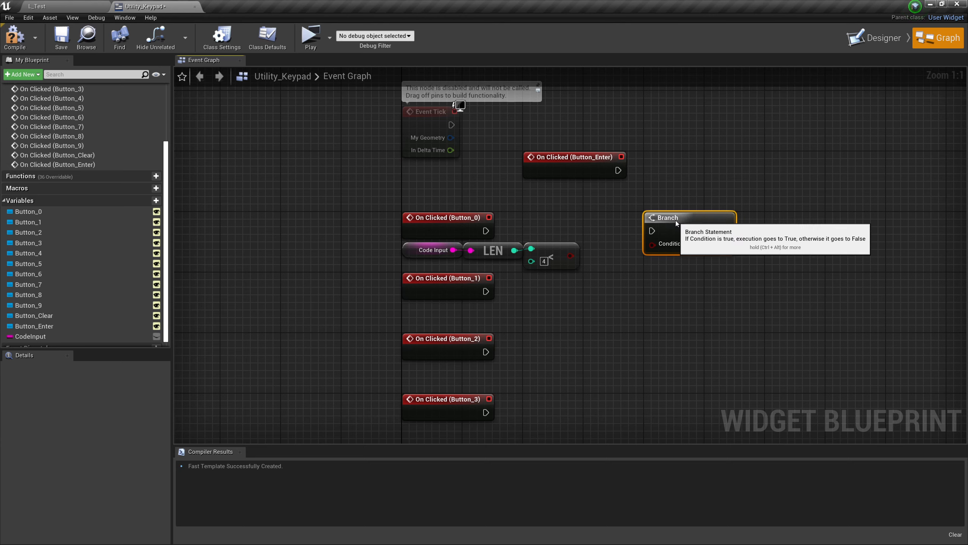
pyautogui.moveTo(485, 231); pyautogui.dragTo(570, 256)
pyautogui.moveTo(705, 286); pyautogui.dragTo(452, 306, button='right')
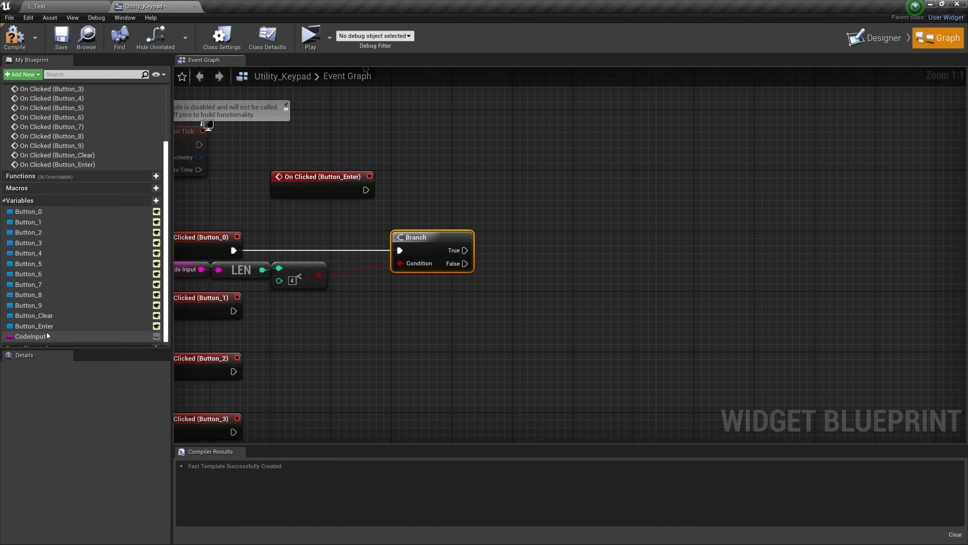
# Add a SET CodeInput node beyond the Branch and feed its value from a string Append node placed beside it.
pyautogui.moveTo(47, 336); pyautogui.dragTo(407, 348)
pyautogui.keyDown('alt'); pyautogui.moveTo(756, 233); pyautogui.dragTo(755, 233); pyautogui.keyUp('alt')
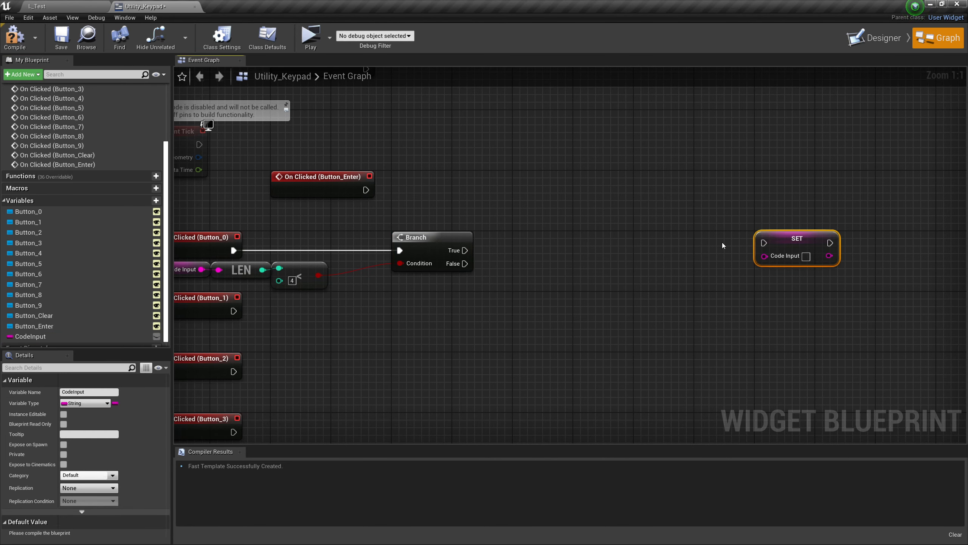
pyautogui.moveTo(728, 241); pyautogui.dragTo(682, 259, button='right')
pyautogui.moveTo(718, 273); pyautogui.dragTo(569, 307)
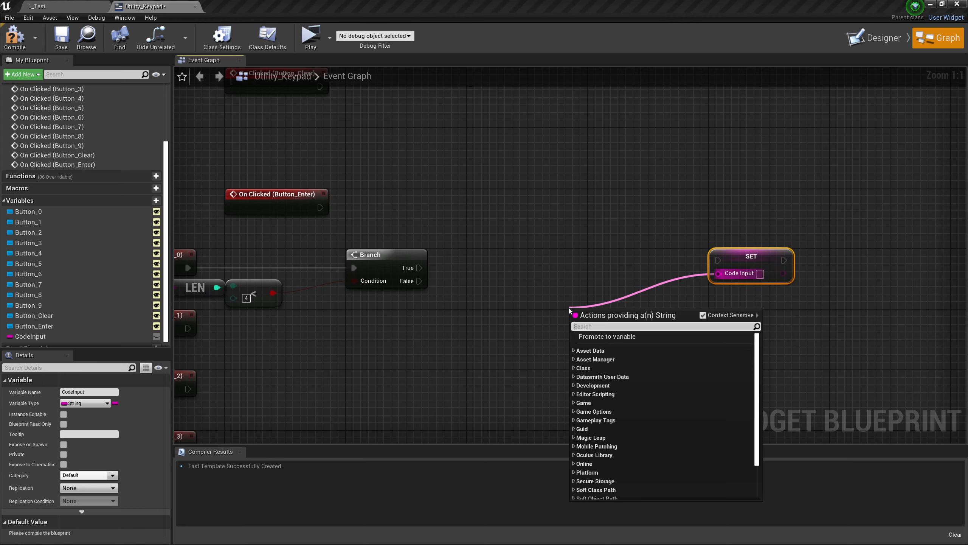
pyautogui.write('append')
pyautogui.press('Return')
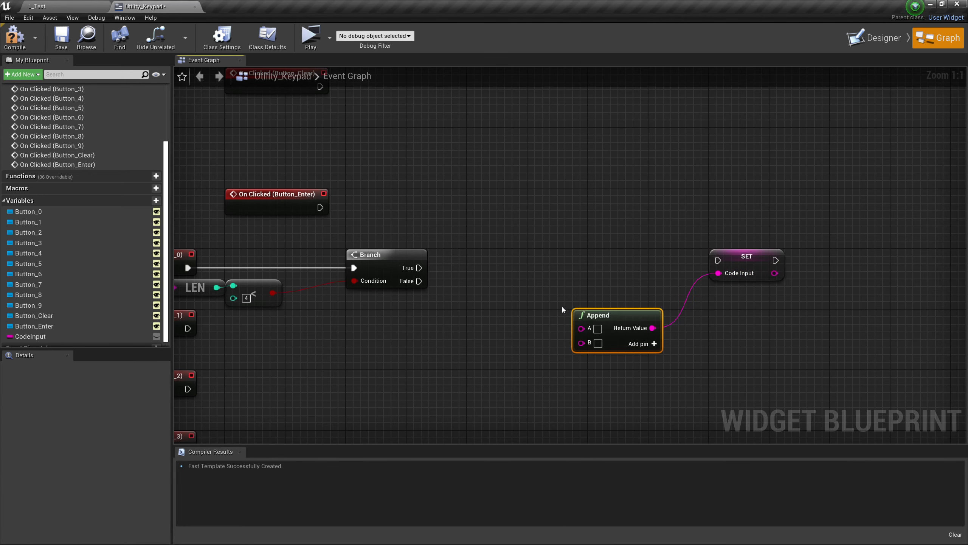
pyautogui.moveTo(631, 317); pyautogui.dragTo(645, 276)
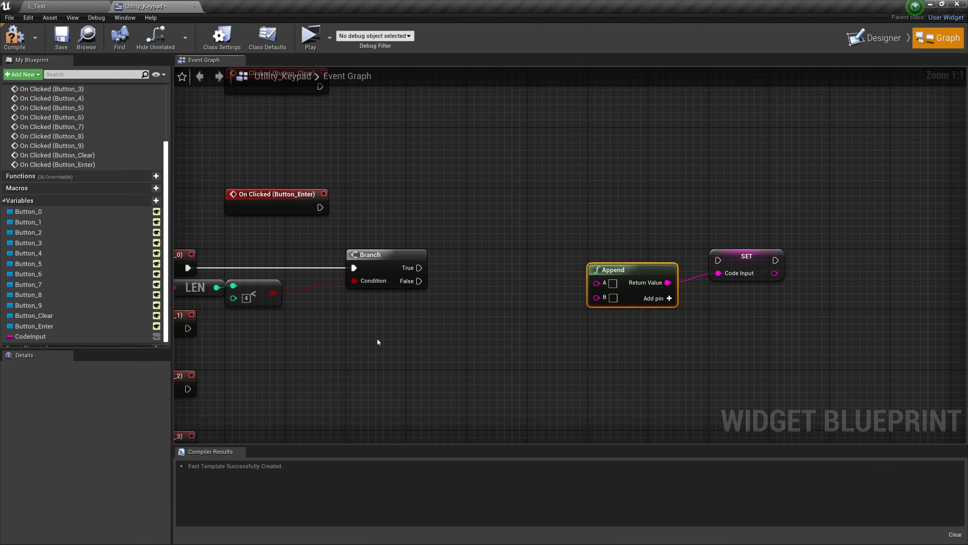
# Complete the Append with Code Input as A and 0 as B, and connect the Branch's True output to SET.
pyautogui.moveTo(31, 336); pyautogui.dragTo(597, 286)
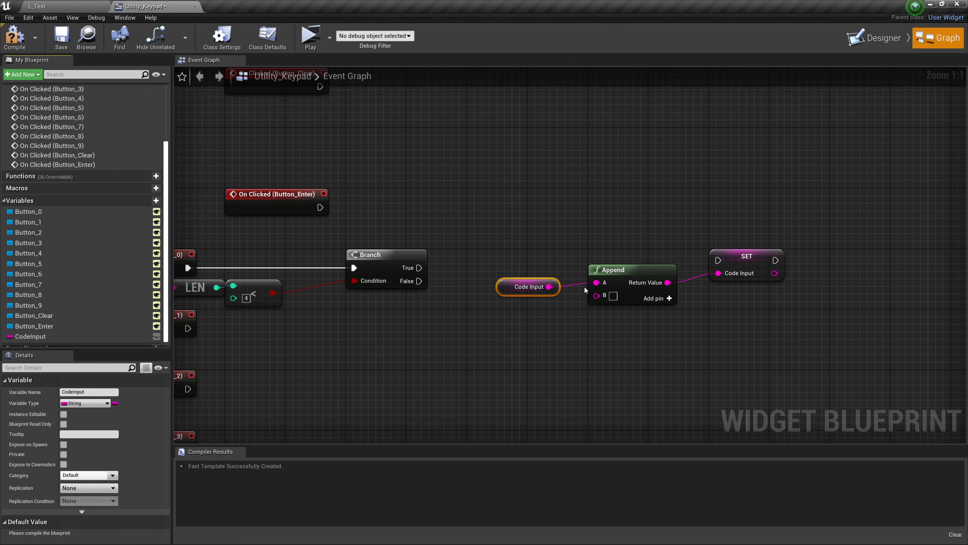
pyautogui.moveTo(502, 285); pyautogui.dragTo(526, 284)
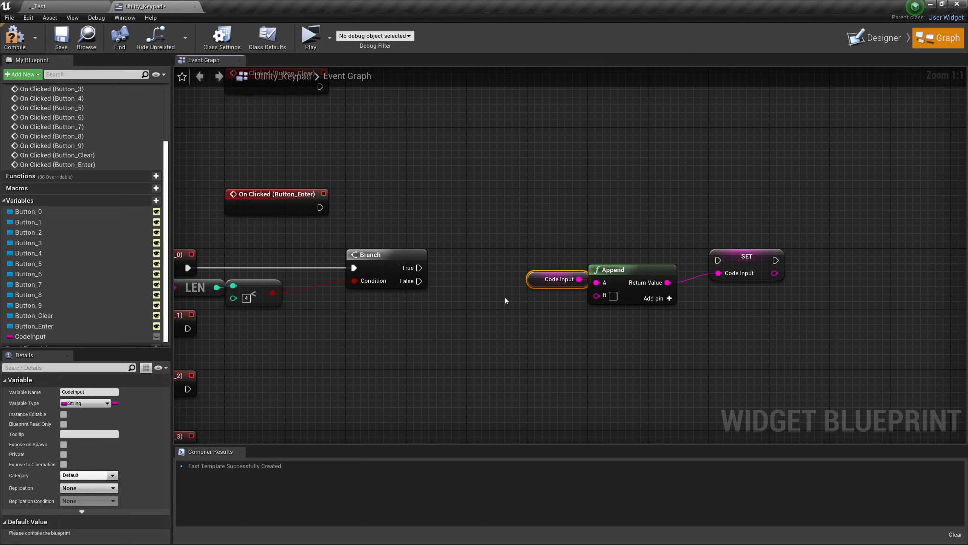
pyautogui.scroll(-1, 486, 285)
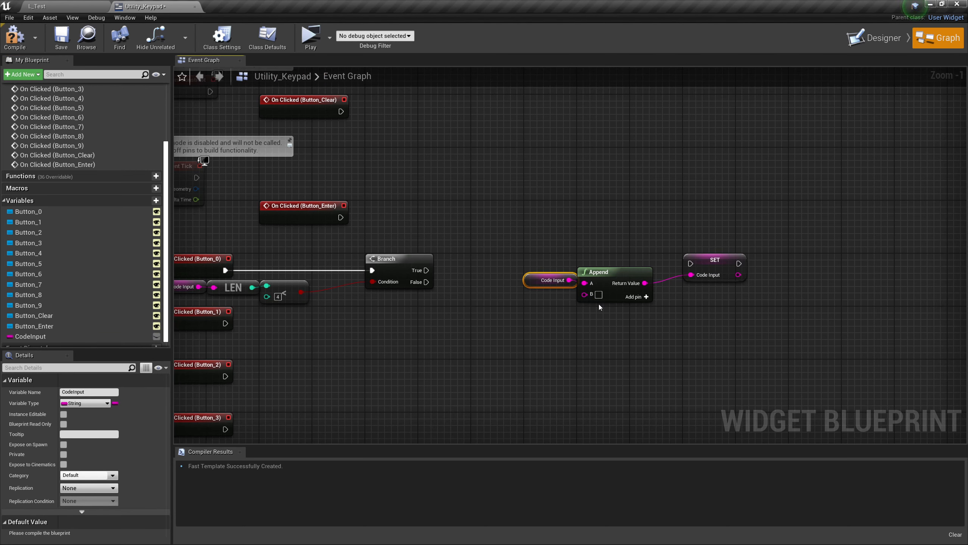
pyautogui.click(509, 264)
pyautogui.moveTo(427, 270); pyautogui.dragTo(692, 264)
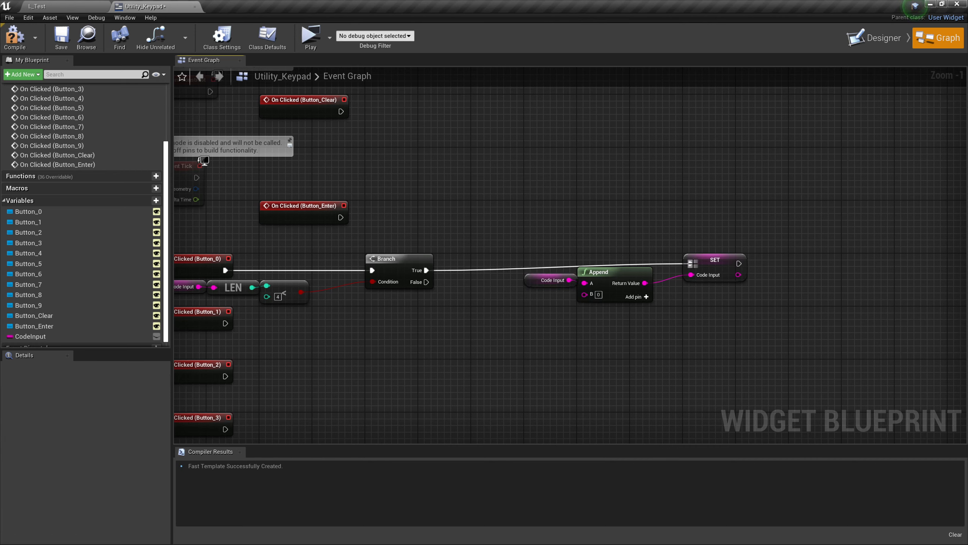
# Move the Code Input, Append and SET nodes closer to the Branch so the execution wire runs straight.
pyautogui.moveTo(720, 322); pyautogui.dragTo(541, 267)
pyautogui.moveTo(715, 265); pyautogui.dragTo(662, 271)
pyautogui.moveTo(564, 348); pyautogui.dragTo(480, 298)
pyautogui.click(469, 353)
pyautogui.moveTo(469, 353); pyautogui.dragTo(625, 299, button='right')
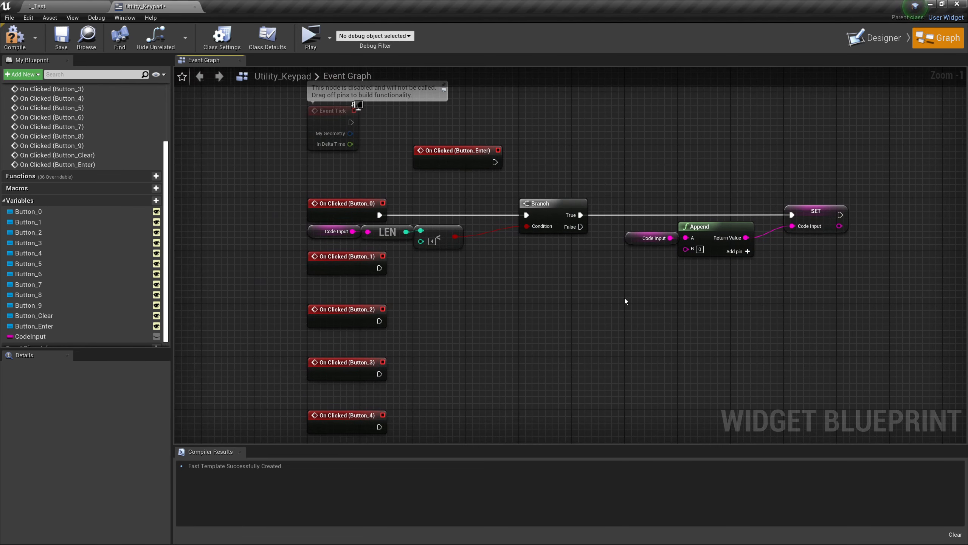
# Copy the Button_0 length check, Branch, Append and SET nodes, and paste them in line with On Clicked (Button_1).
pyautogui.moveTo(885, 243); pyautogui.dragTo(370, 235)
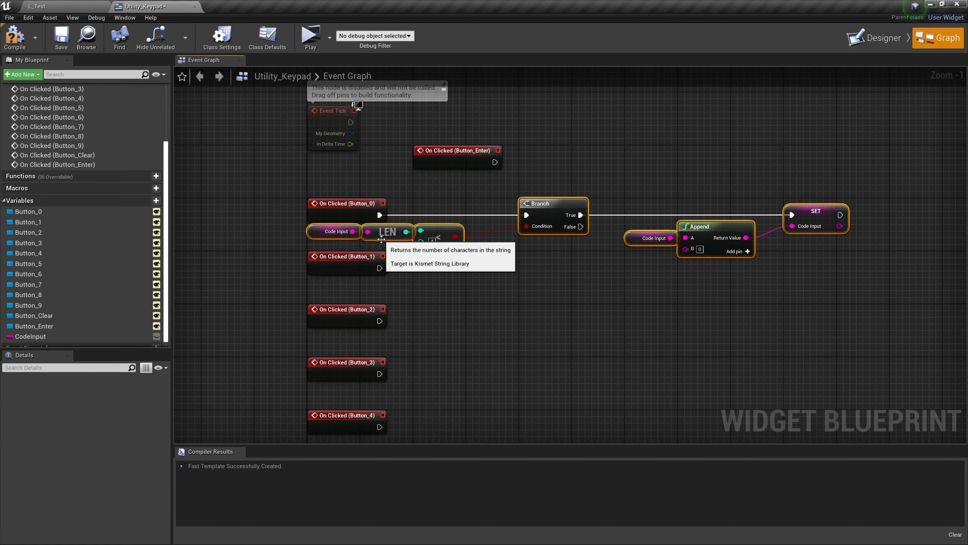
pyautogui.hotkey('ctrl', 'c')
pyautogui.moveTo(466, 324); pyautogui.dragTo(469, 259, button='right')
pyautogui.hotkey('ctrl', 'v')
pyautogui.moveTo(502, 240); pyautogui.dragTo(541, 200)
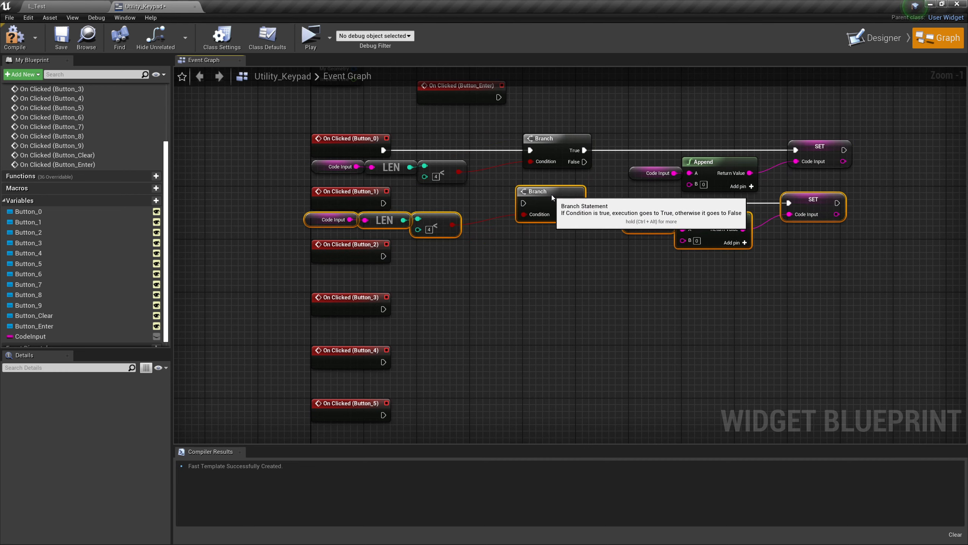
# Connect On Clicked (Button_1) to its pasted Branch and set that row's Append B value to 1.
pyautogui.moveTo(383, 203); pyautogui.dragTo(530, 203)
pyautogui.click(666, 285)
pyautogui.click(705, 241)
pyautogui.write('1')
pyautogui.click(697, 286)
# Paste the digit logic in line with On Clicked (Button_2), connect the event to it, and set Append B to 2.
pyautogui.moveTo(564, 310); pyautogui.dragTo(568, 274, button='right')
pyautogui.hotkey('ctrl', 'v')
pyautogui.moveTo(567, 235); pyautogui.dragTo(562, 213)
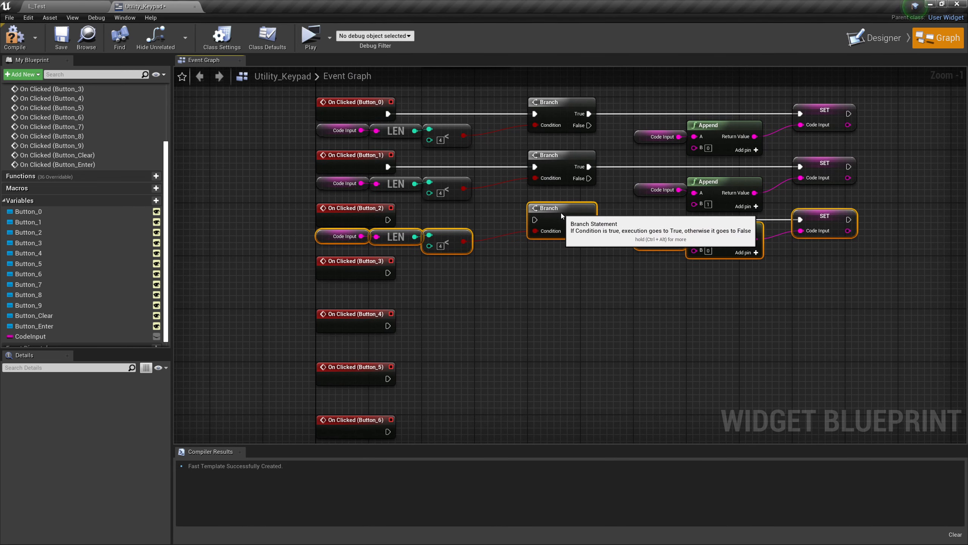
pyautogui.moveTo(387, 220); pyautogui.dragTo(538, 221)
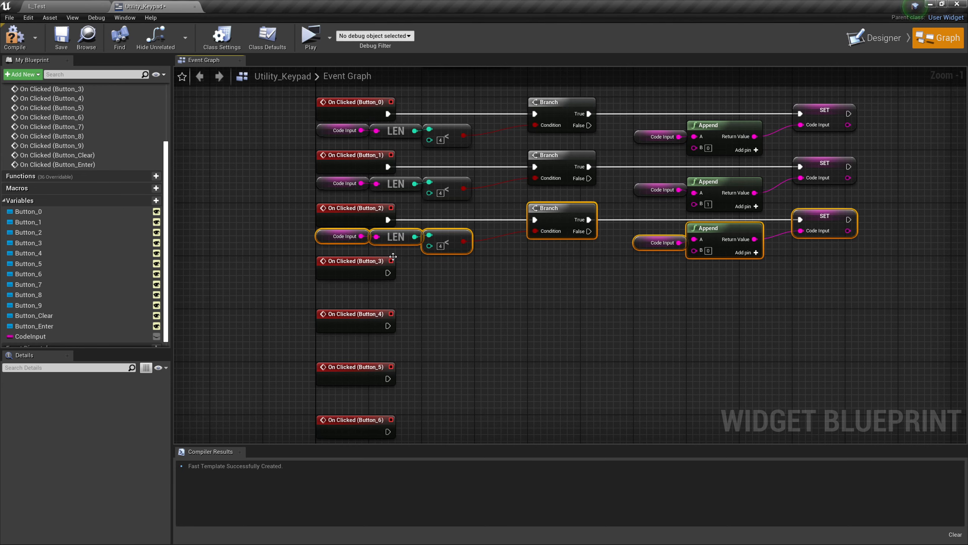
pyautogui.moveTo(572, 268); pyautogui.dragTo(516, 275, button='right')
pyautogui.click(654, 259)
pyautogui.write('2')
pyautogui.click(659, 313)
# Add pasted copies of the digit logic to Button_3 through Button_6, with Append B matching each button's digit.
pyautogui.moveTo(545, 329); pyautogui.dragTo(572, 289, button='right')
pyautogui.moveTo(552, 355); pyautogui.dragTo(566, 390, button='right')
pyautogui.hotkey('ctrl', 'v')
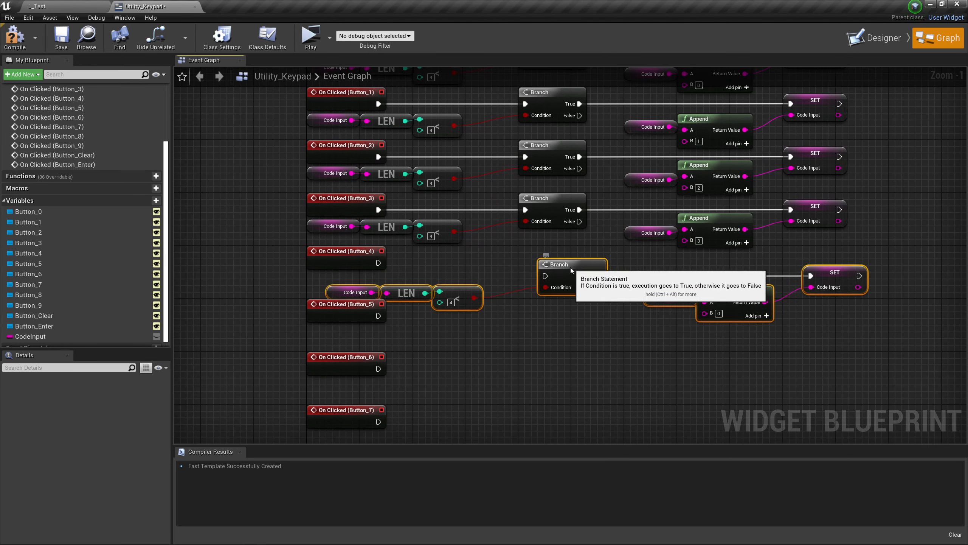
pyautogui.click(571, 267)
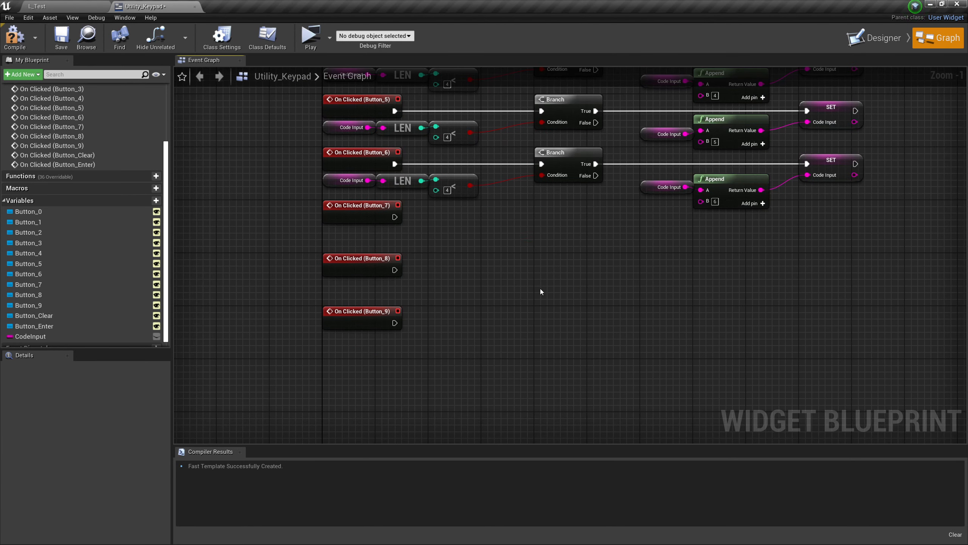
# Add pasted copies of the digit logic to Button_7 through Button_9, connecting each event and matching Append B to its digit.
pyautogui.hotkey('ctrl', 'v')
pyautogui.moveTo(395, 216); pyautogui.dragTo(543, 218)
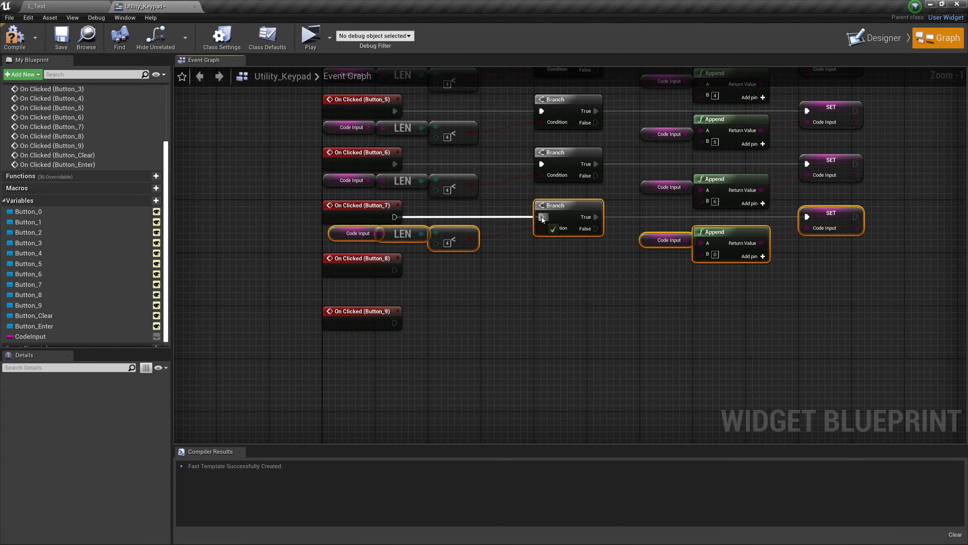
pyautogui.moveTo(542, 218); pyautogui.dragTo(543, 219)
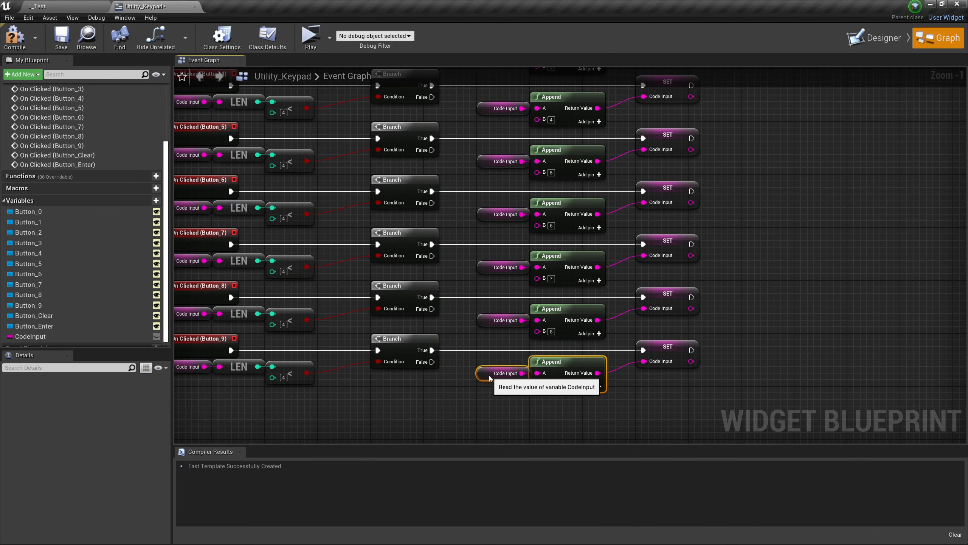
pyautogui.scroll(-3, 720, 360)
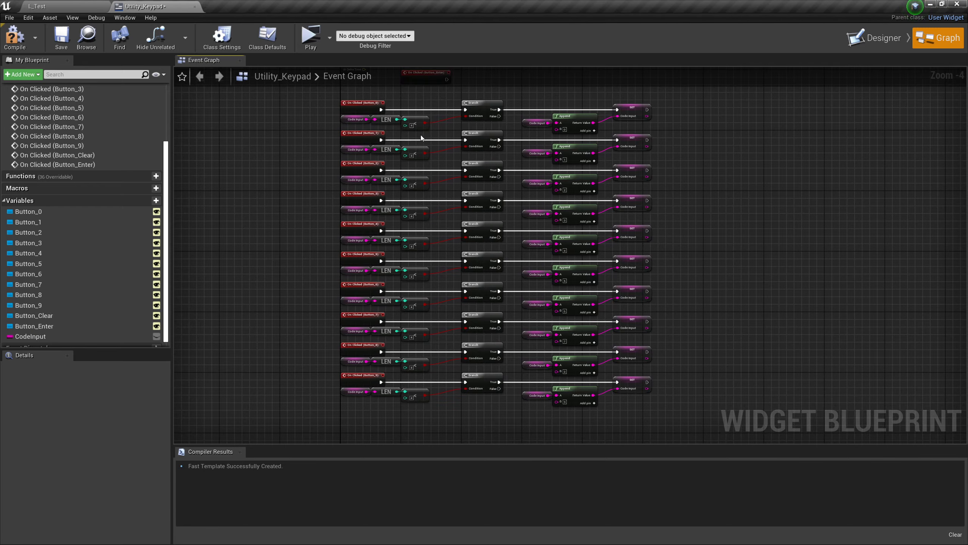
# Add a CodeInput SET node with an empty value and connect On Clicked (Button_Clear) to it.
pyautogui.scroll(4, 411, 120)
pyautogui.moveTo(480, 257); pyautogui.dragTo(506, 75, button='right')
pyautogui.moveTo(505, 275)
pyautogui.mouseDown(button='right')
pyautogui.moveTo(488, 69)
pyautogui.moveTo(304, 464)
pyautogui.mouseUp(button='right')
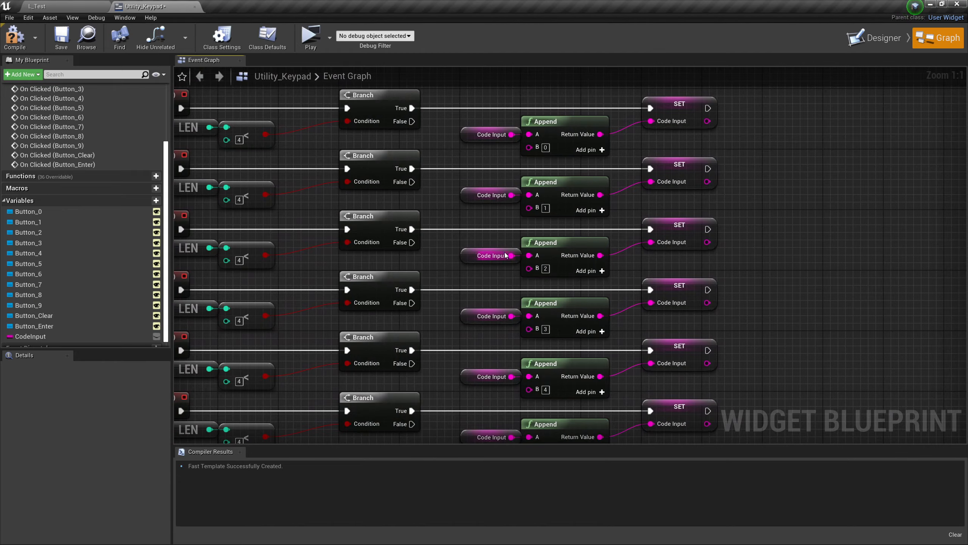
pyautogui.moveTo(465, 152); pyautogui.dragTo(637, 183, button='right')
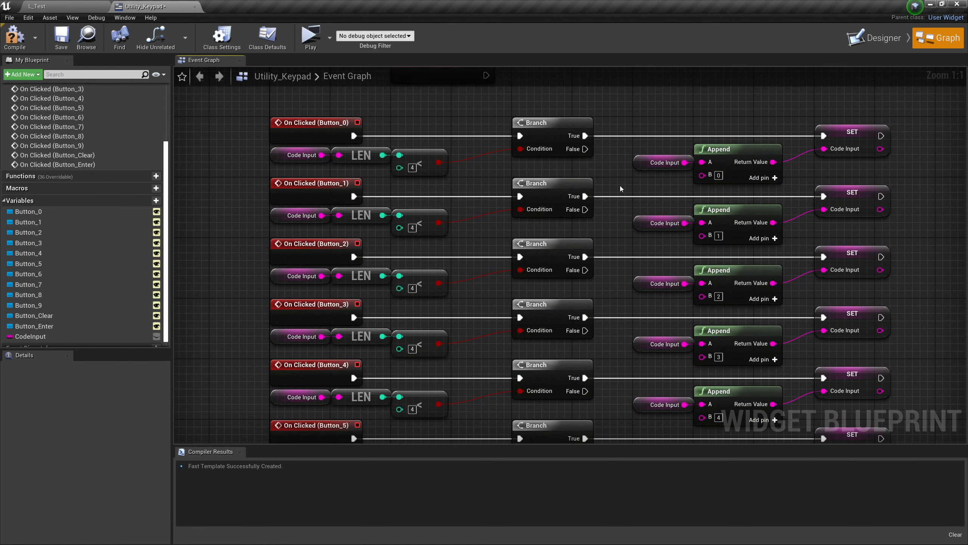
pyautogui.moveTo(622, 171); pyautogui.dragTo(668, 397, button='right')
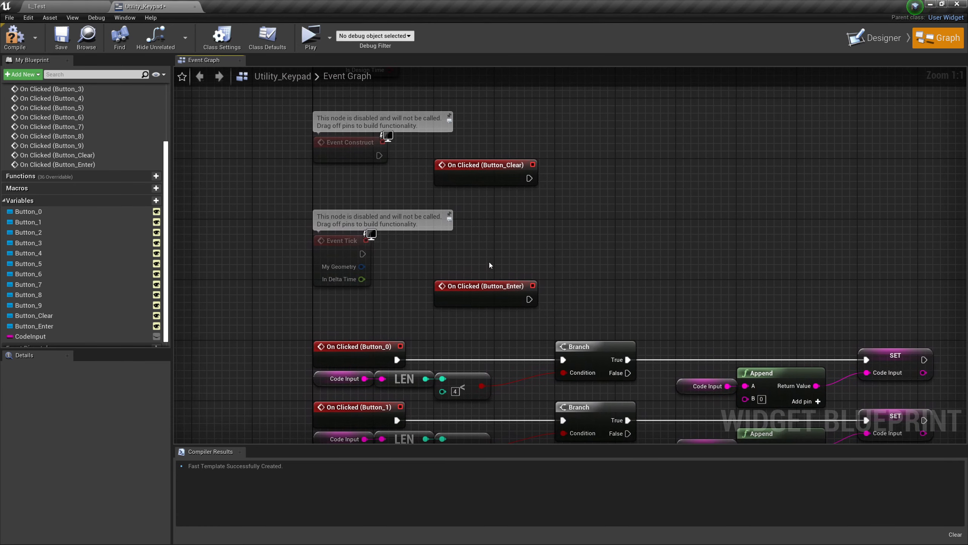
pyautogui.moveTo(489, 262); pyautogui.dragTo(611, 357, button='right')
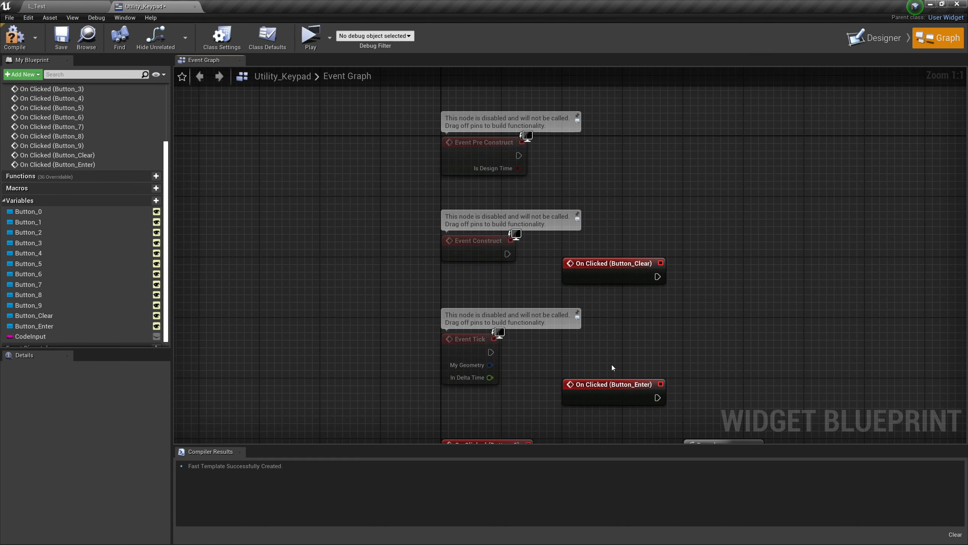
pyautogui.moveTo(640, 351); pyautogui.dragTo(490, 275, button='right')
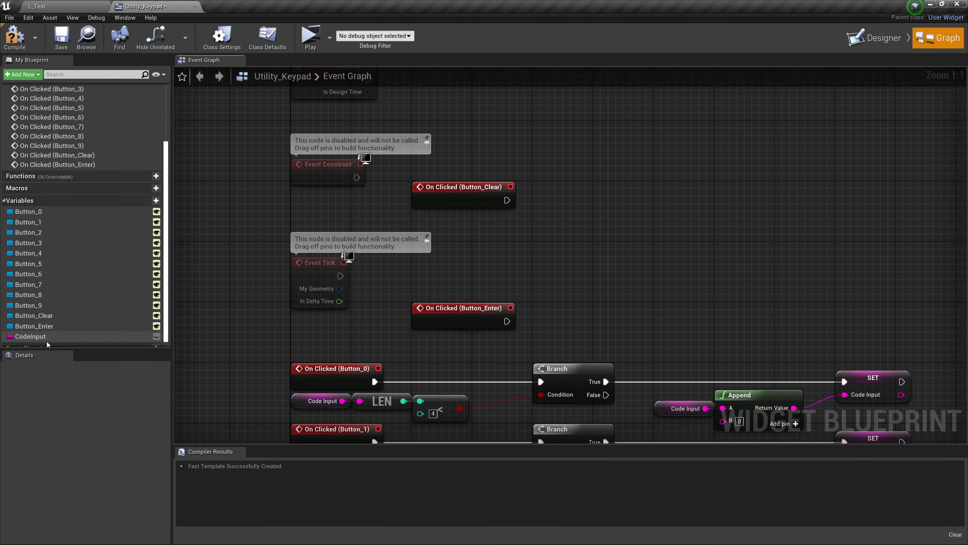
pyautogui.keyDown('alt'); pyautogui.moveTo(50, 336); pyautogui.dragTo(594, 197); pyautogui.keyUp('alt')
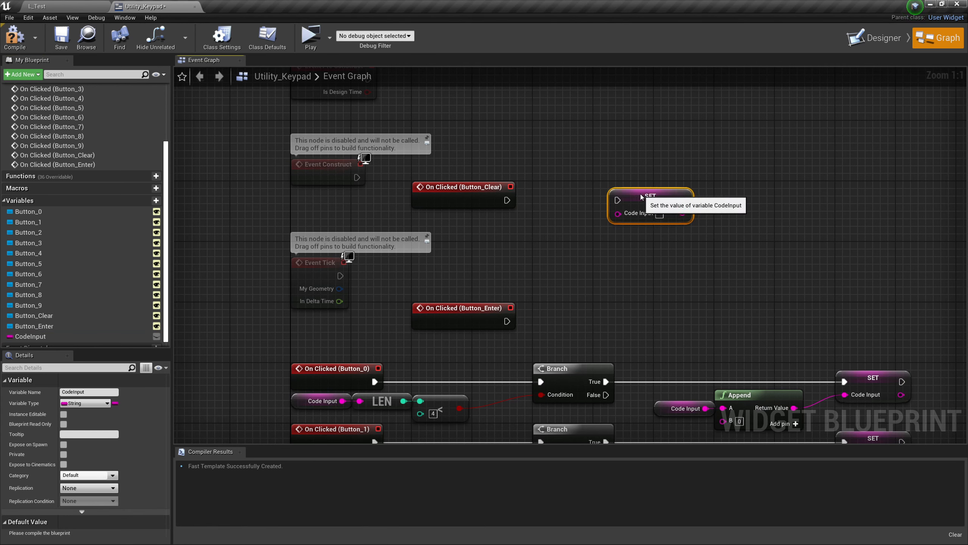
pyautogui.moveTo(507, 200); pyautogui.dragTo(602, 200)
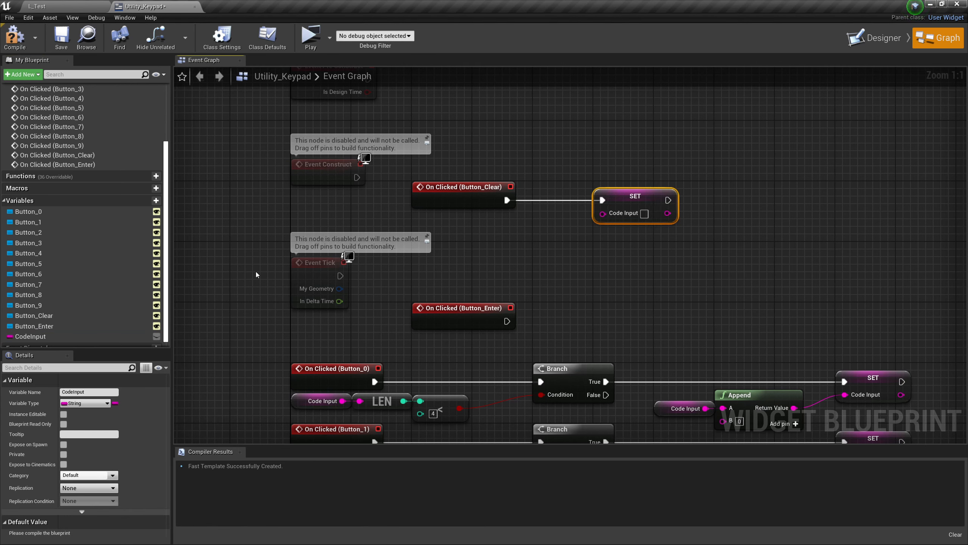
# Place the On Clicked (Button_Clear) event close to its SET node and move both away from On Clicked (Button_Enter).
pyautogui.moveTo(457, 189); pyautogui.dragTo(518, 188)
pyautogui.moveTo(817, 287); pyautogui.dragTo(514, 183)
pyautogui.moveTo(568, 239); pyautogui.dragTo(446, 191, button='right')
pyautogui.moveTo(366, 143); pyautogui.dragTo(548, 203)
pyautogui.moveTo(543, 264); pyautogui.dragTo(635, 294, button='right')
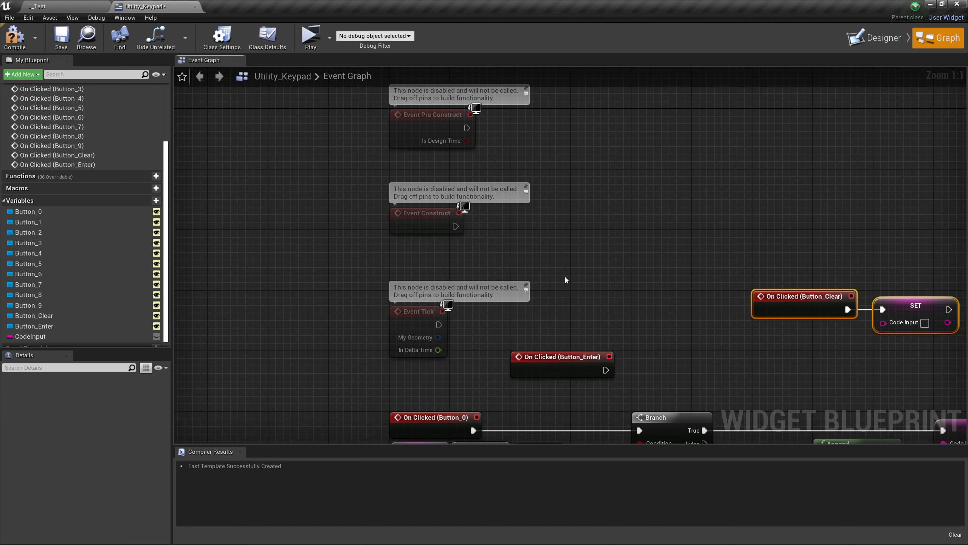
# Add a variable named Parent to the widget with the type Actor Object Reference.
pyautogui.scroll(-1, 92, 267)
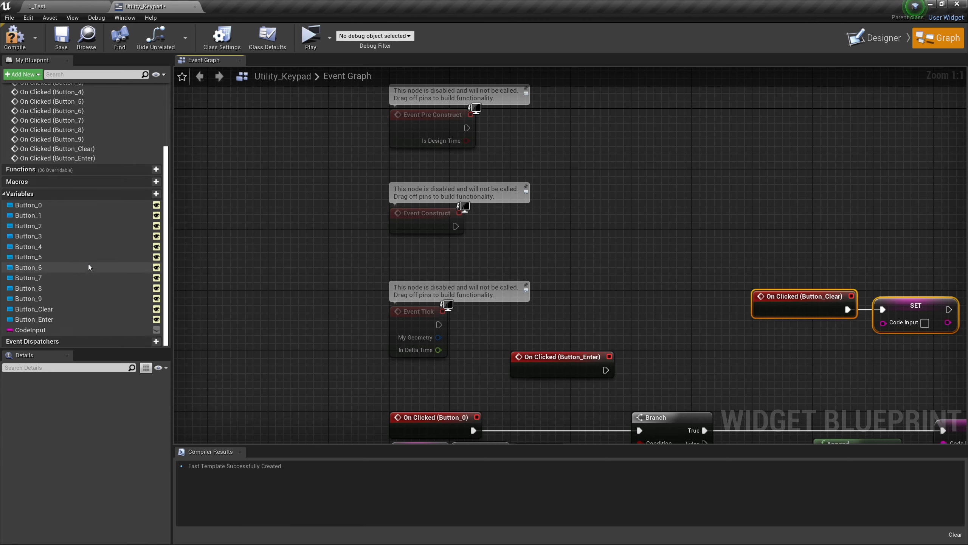
pyautogui.click(146, 193)
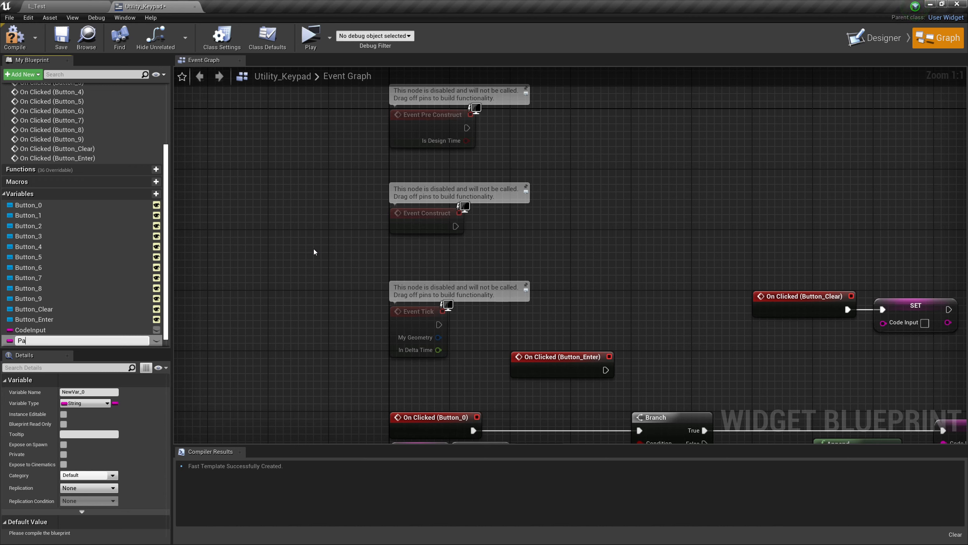
pyautogui.press('Return')
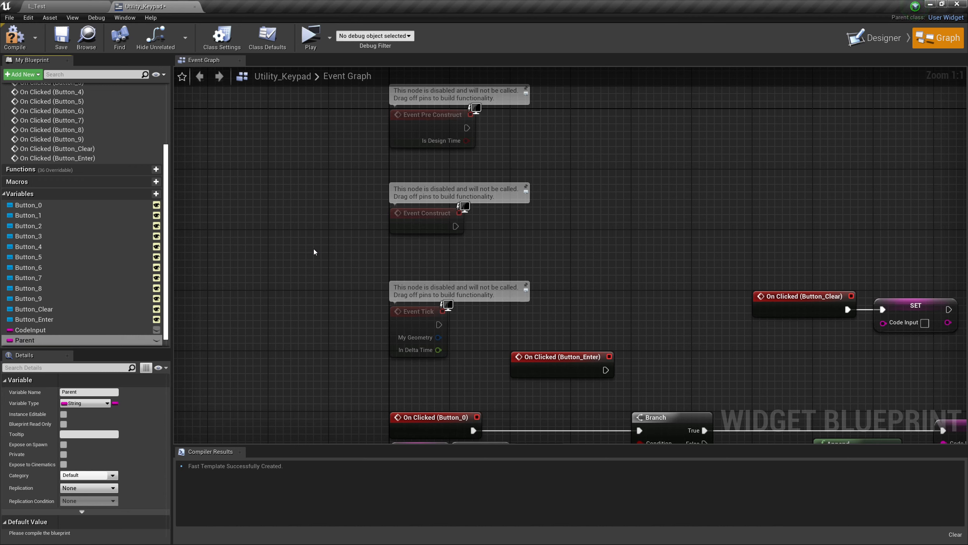
pyautogui.click(80, 403)
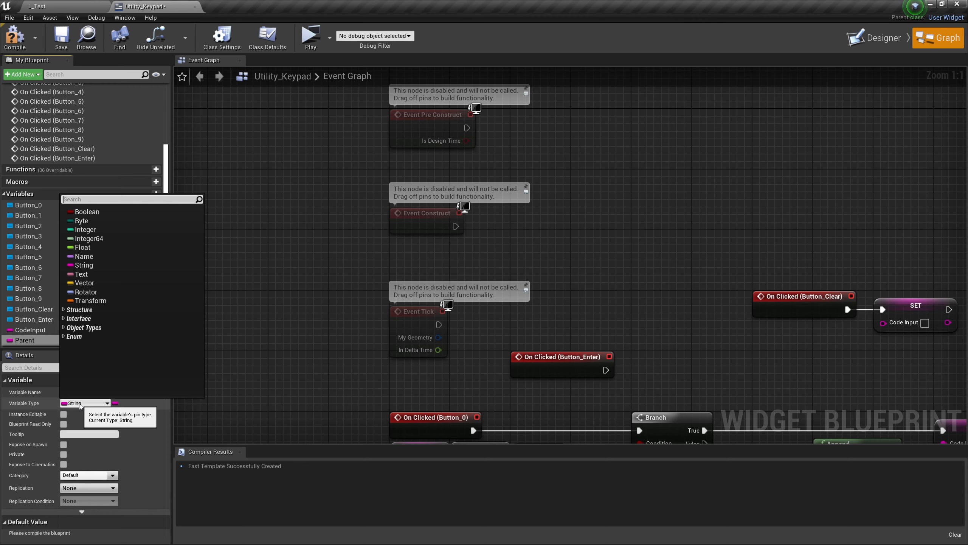
pyautogui.write('actor')
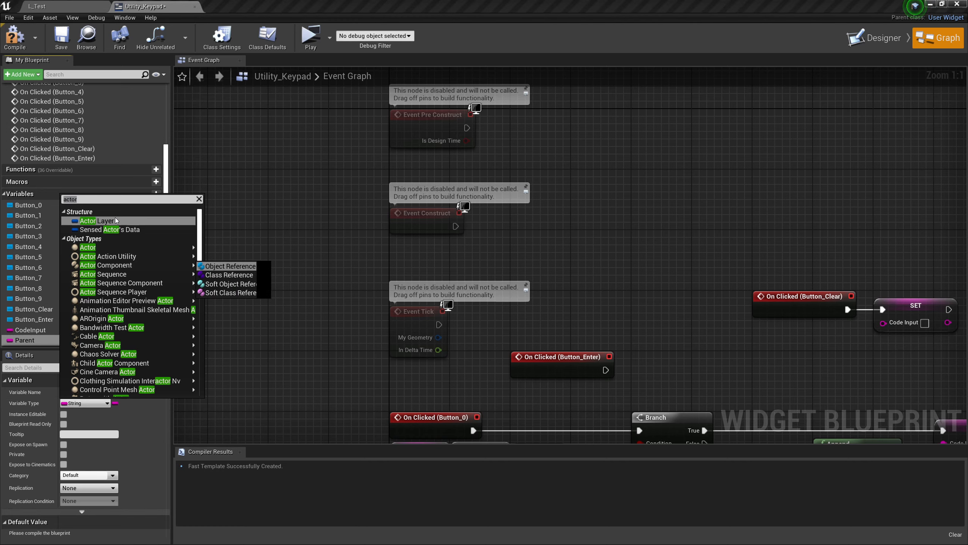
pyautogui.moveTo(165, 252)
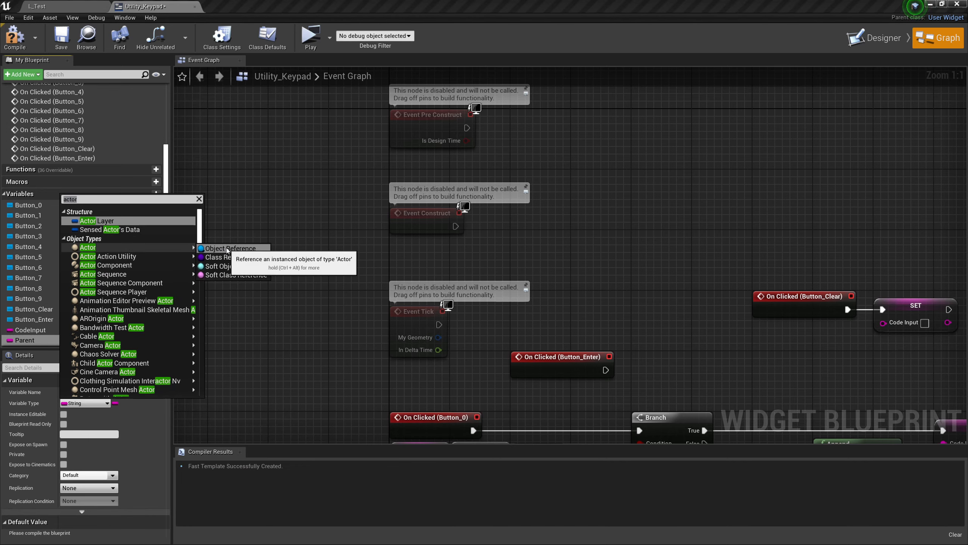
pyautogui.click(231, 248)
# Delete the unused Event Tick, Event Pre Construct and Event Construct nodes, and align On Clicked (Button_Enter) with the Button_Clear event.
pyautogui.moveTo(574, 279); pyautogui.dragTo(525, 255, button='right')
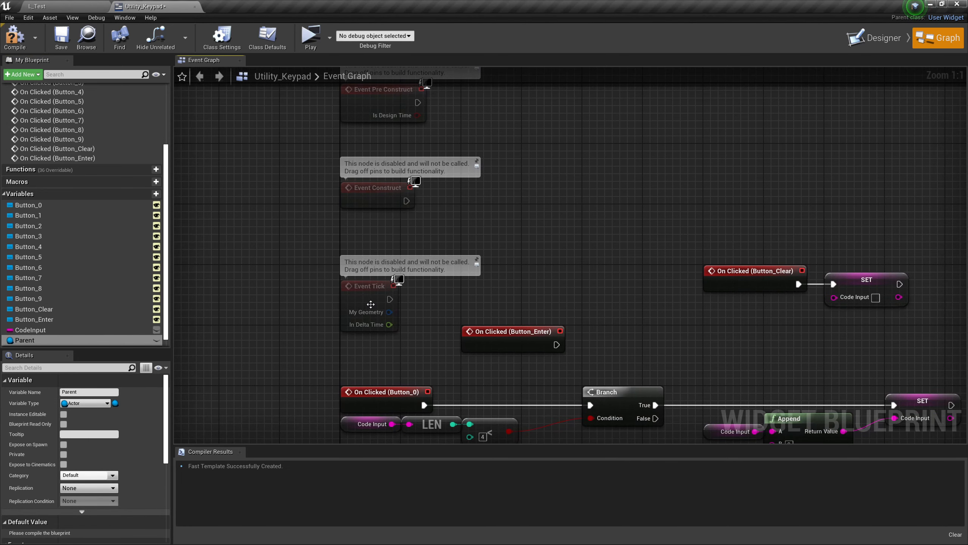
pyautogui.moveTo(357, 290); pyautogui.dragTo(357, 278)
pyautogui.moveTo(481, 286); pyautogui.dragTo(541, 349, button='right')
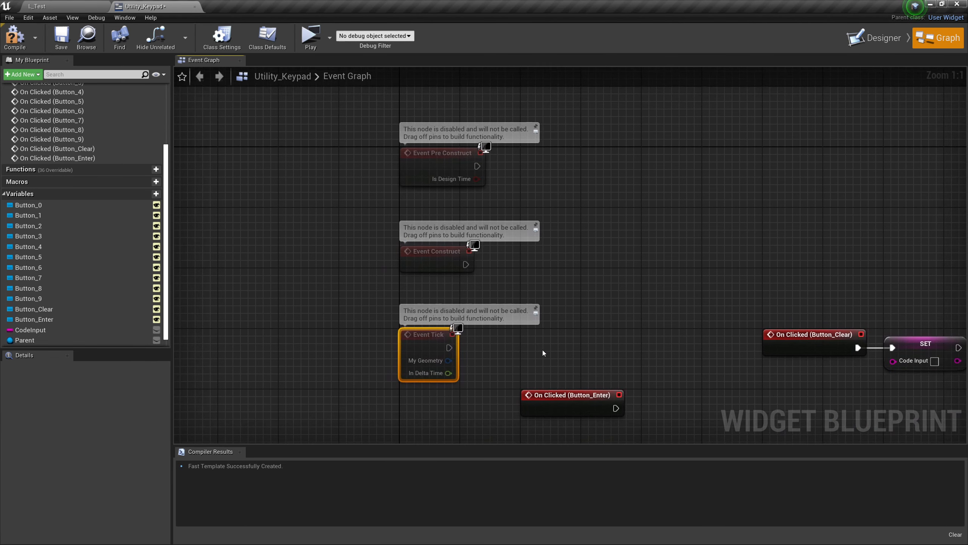
pyautogui.press('Delete')
pyautogui.click(421, 168)
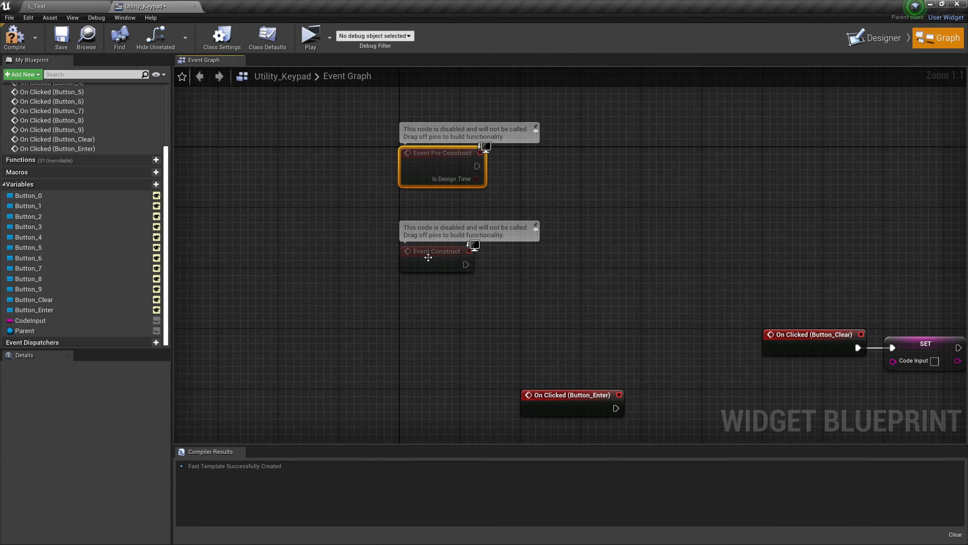
pyautogui.press('Delete')
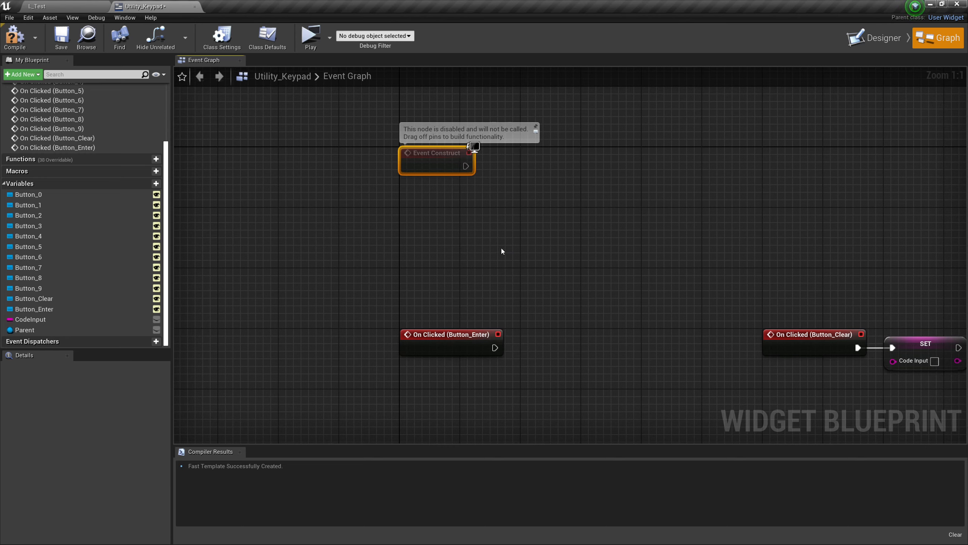
pyautogui.press('Delete')
pyautogui.moveTo(555, 303); pyautogui.dragTo(524, 219, button='right')
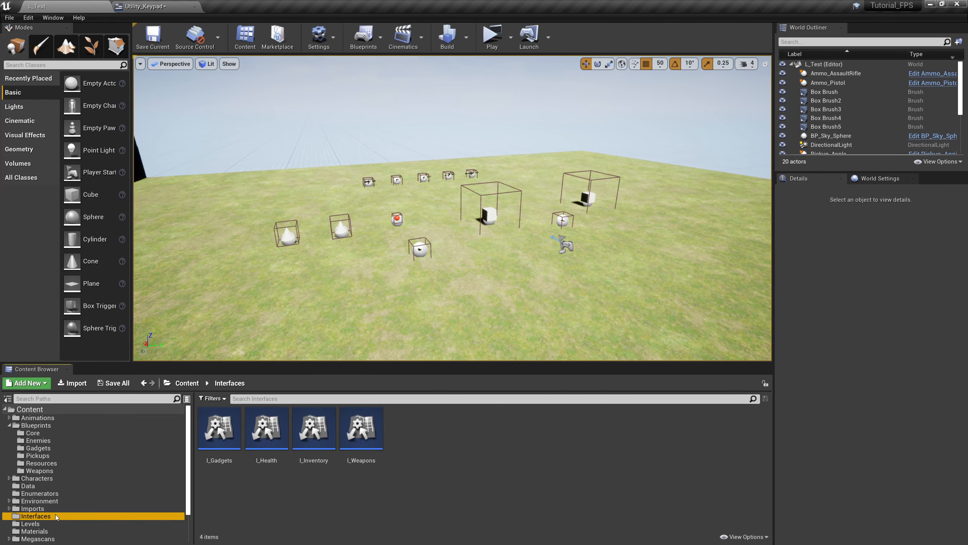
# Create a Blueprint Interface named I_Keypad in the project's Interfaces folder.
pyautogui.rightClick(453, 440)
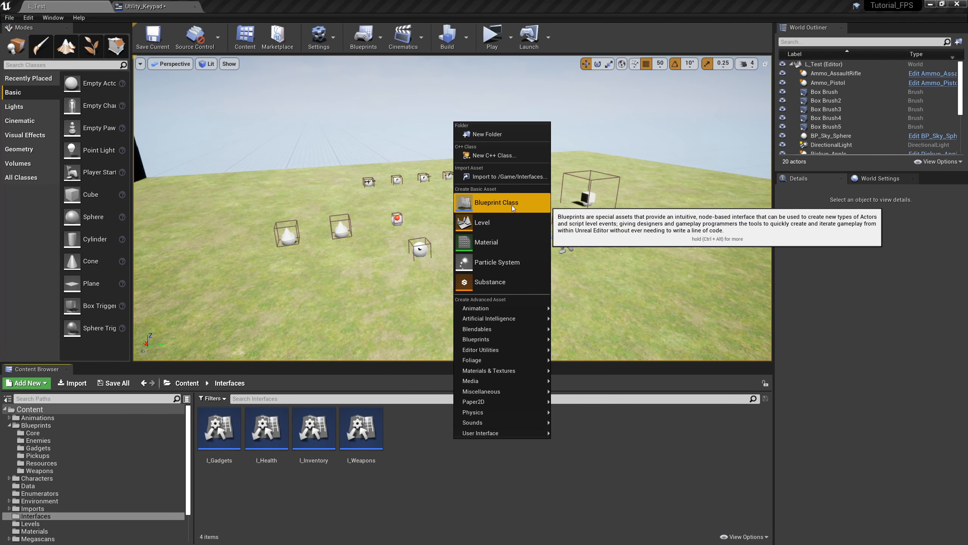
pyautogui.moveTo(491, 346)
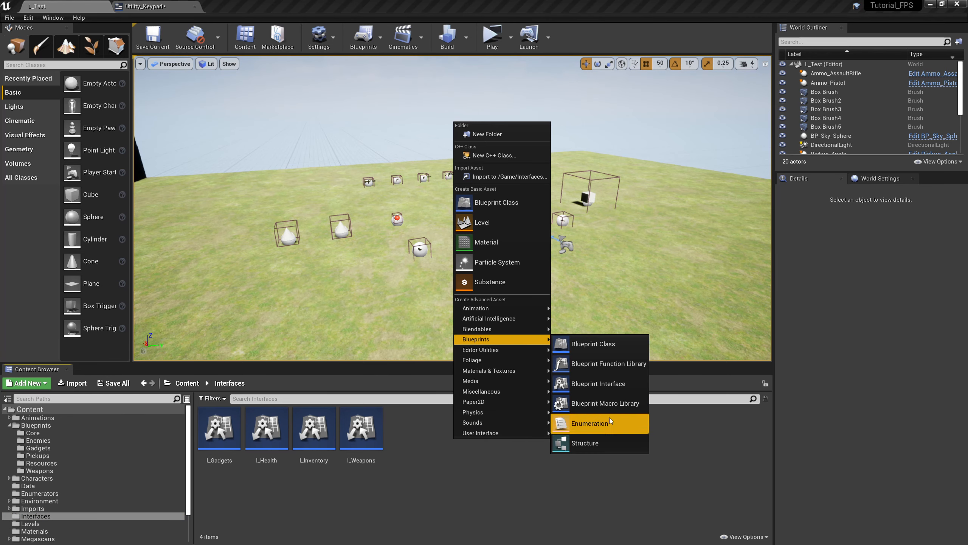
pyautogui.click(605, 391)
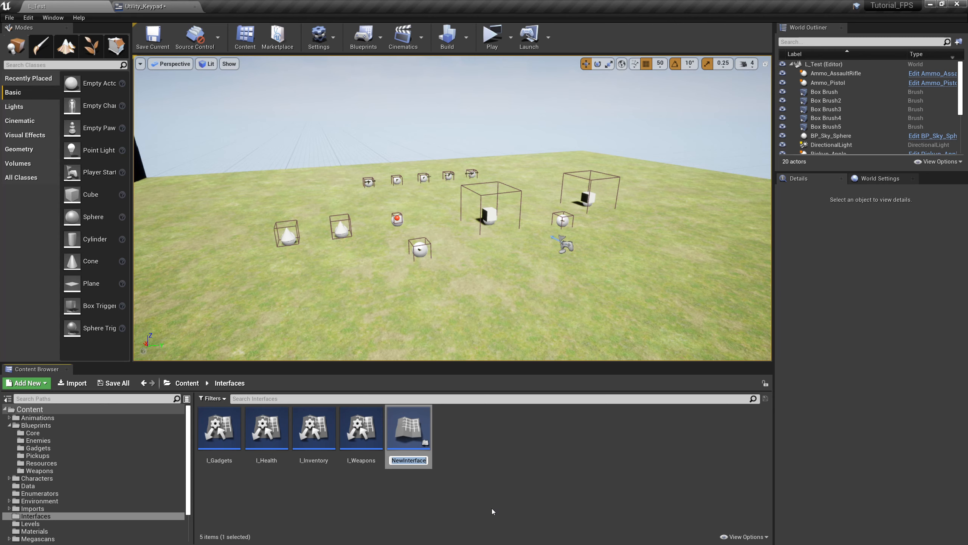
pyautogui.write('I_Keypad')
pyautogui.press('Return')
pyautogui.click(525, 455)
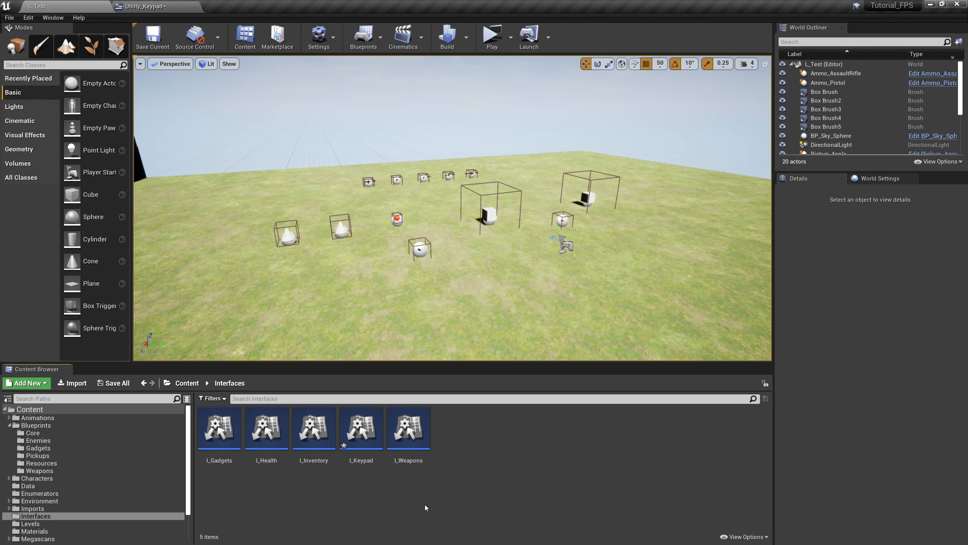
# Open I_Keypad, name its function EnterNumber, then compile and save the interface.
pyautogui.click(360, 427)
pyautogui.doubleClick(361, 427)
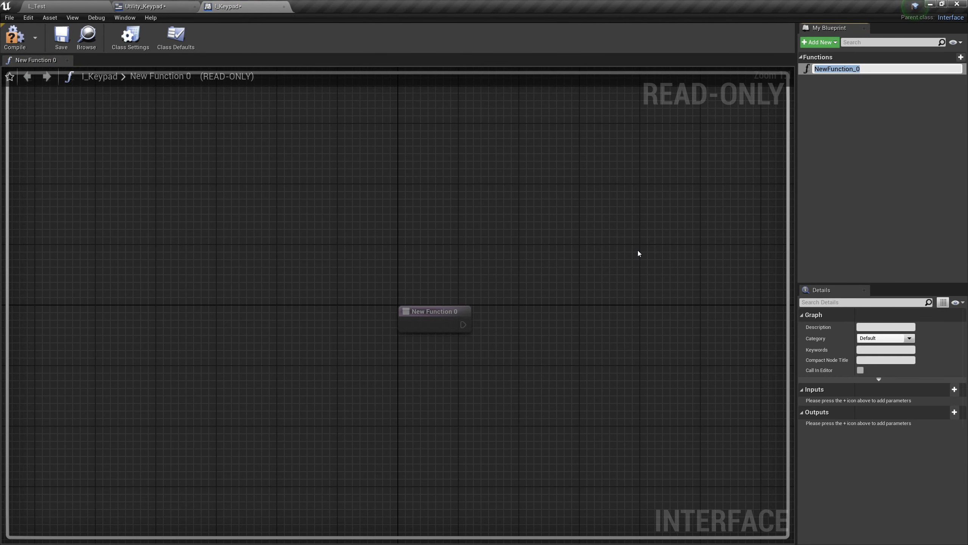
pyautogui.write('Enter')
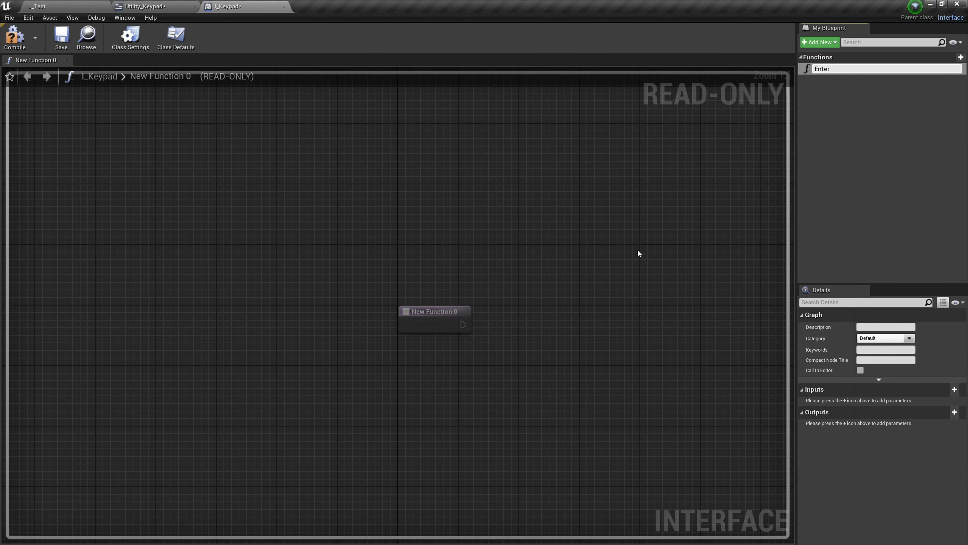
pyautogui.write('Number')
pyautogui.press('Return')
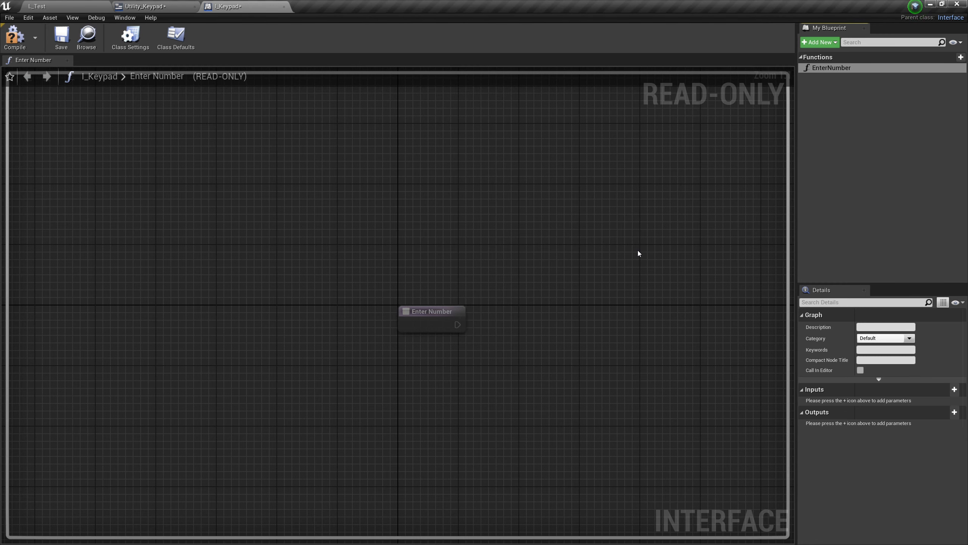
pyautogui.click(22, 48)
pyautogui.click(63, 41)
# Return to the Utility_Keypad widget blueprint, then compile and save it.
pyautogui.click(169, 9)
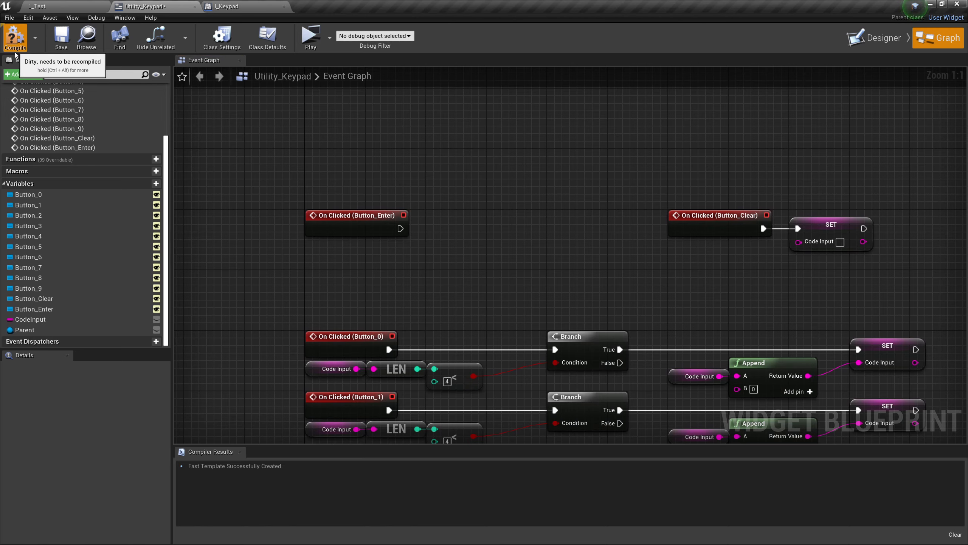
pyautogui.click(15, 38)
pyautogui.click(59, 46)
# Place a getter for the Parent variable below the On Clicked (Button_Enter) event.
pyautogui.moveTo(324, 139); pyautogui.dragTo(338, 217, button='right')
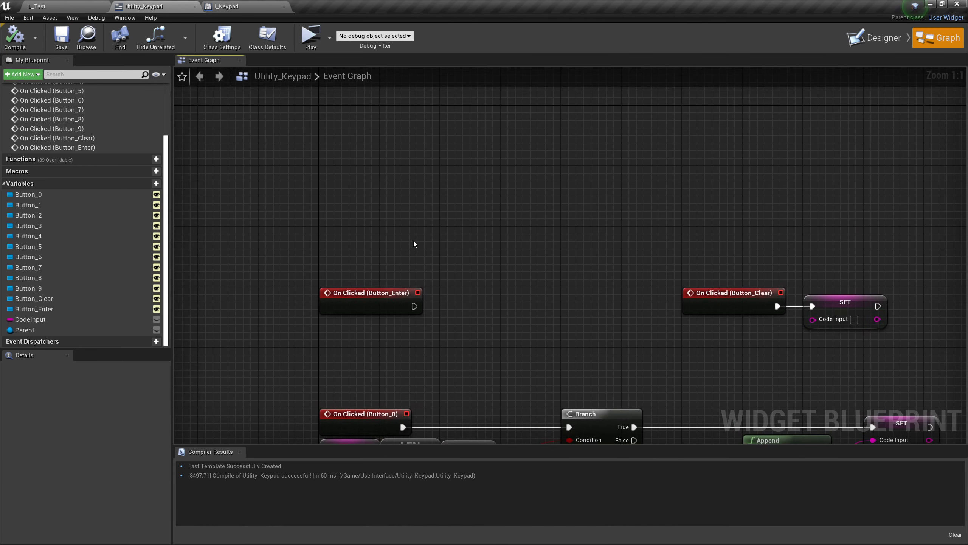
pyautogui.moveTo(24, 330); pyautogui.dragTo(321, 330)
pyautogui.click(338, 337)
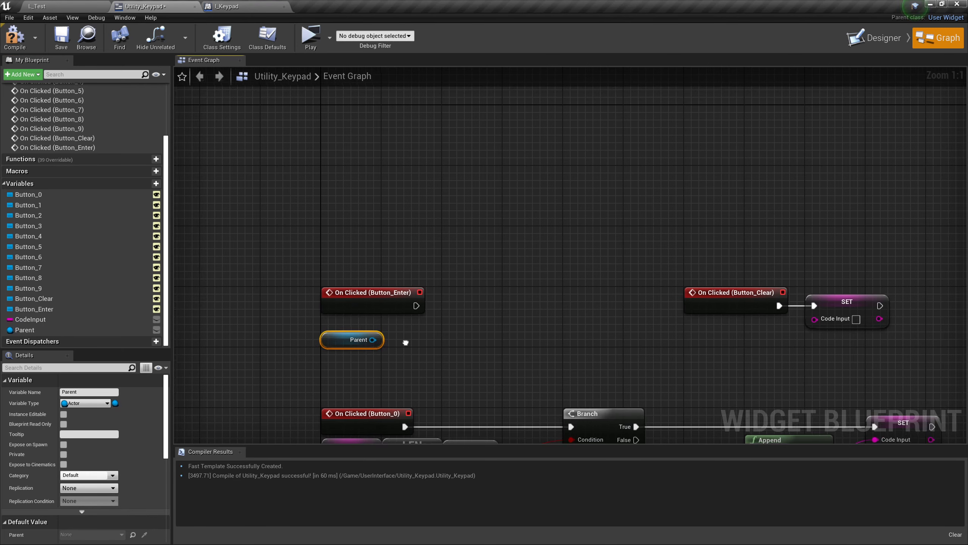
pyautogui.moveTo(408, 345); pyautogui.dragTo(378, 360, button='right')
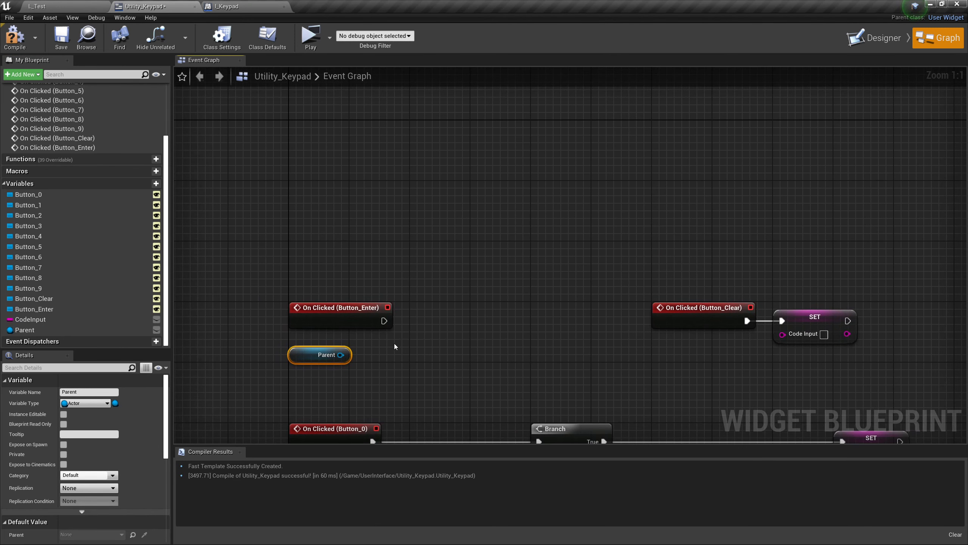
# Add the I Keypad Enter Number message with Parent as its target and connect On Clicked (Button_Enter) to it.
pyautogui.moveTo(341, 355); pyautogui.dragTo(466, 305)
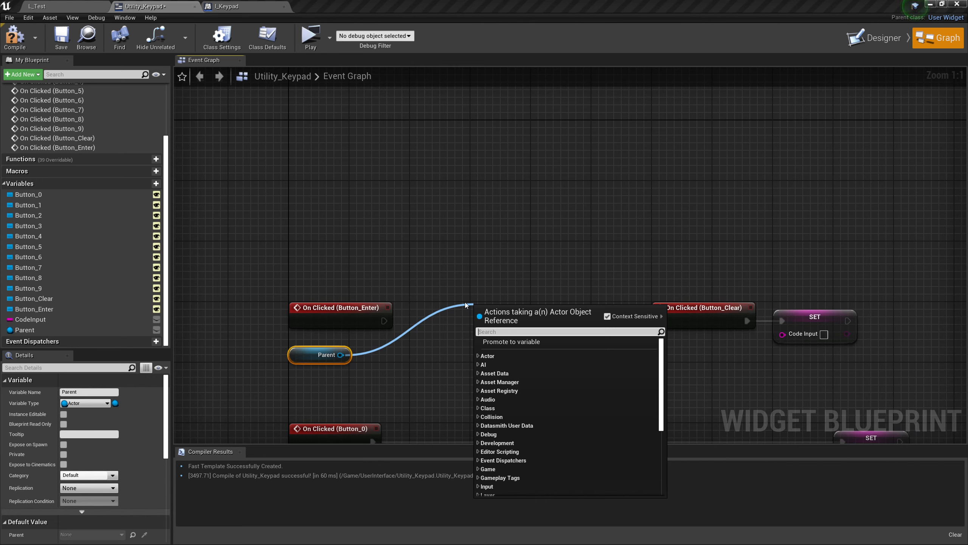
pyautogui.write('enter number')
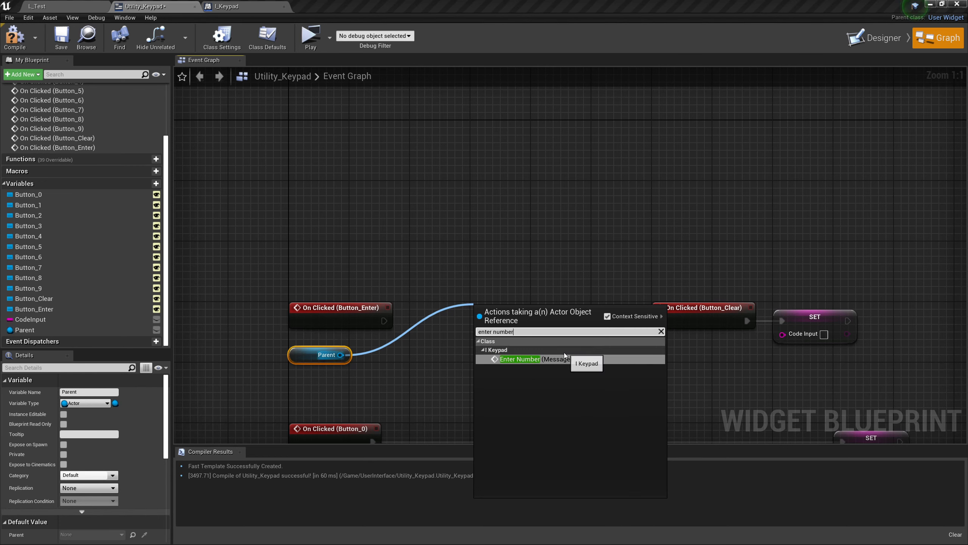
pyautogui.click(541, 359)
pyautogui.moveTo(507, 310); pyautogui.dragTo(507, 303)
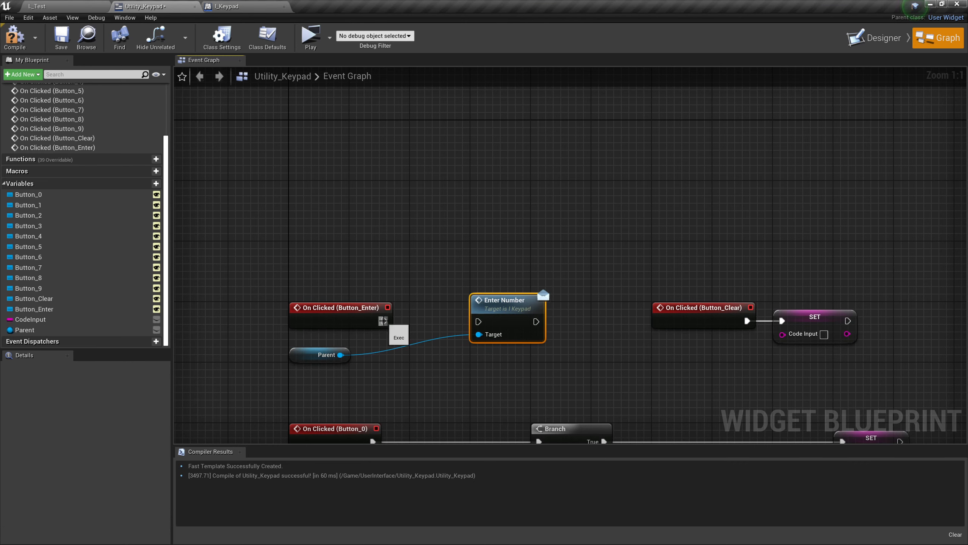
pyautogui.moveTo(384, 320); pyautogui.dragTo(478, 321)
pyautogui.moveTo(565, 355); pyautogui.dragTo(632, 330, button='right')
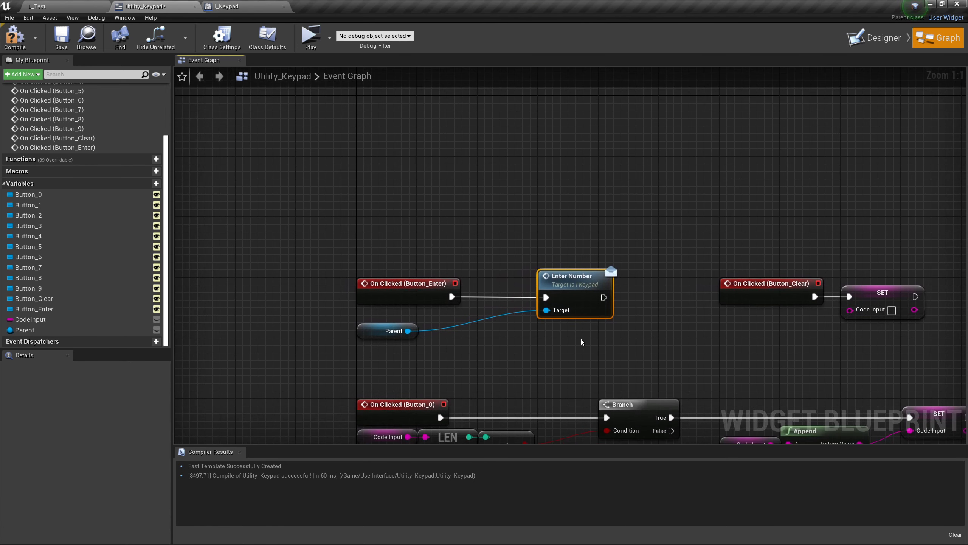
# Arrange the Parent getter and Enter Number node compactly and in line with On Clicked (Button_Enter).
pyautogui.moveTo(368, 339); pyautogui.dragTo(368, 324)
pyautogui.moveTo(576, 282); pyautogui.dragTo(515, 282)
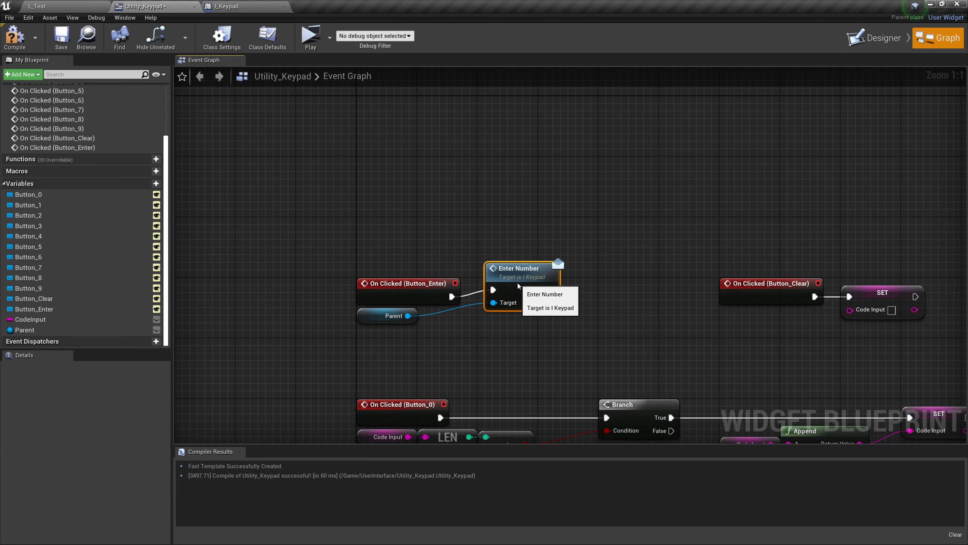
pyautogui.moveTo(511, 344); pyautogui.dragTo(388, 288)
pyautogui.click(435, 248)
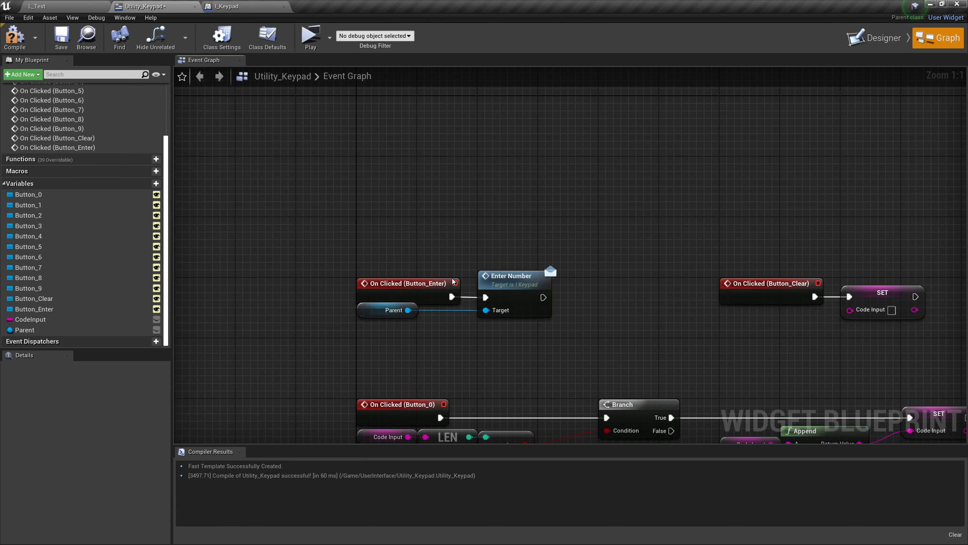
pyautogui.moveTo(523, 341); pyautogui.dragTo(391, 284)
pyautogui.keyDown('ctrl'); pyautogui.click(388, 284); pyautogui.keyUp('ctrl')
pyautogui.click(435, 244)
# Switch the Utility_Keypad widget from its event graph to the visual layout designer.
pyautogui.moveTo(603, 182); pyautogui.dragTo(399, 111, button='right')
pyautogui.moveTo(757, 182); pyautogui.dragTo(862, 190, button='right')
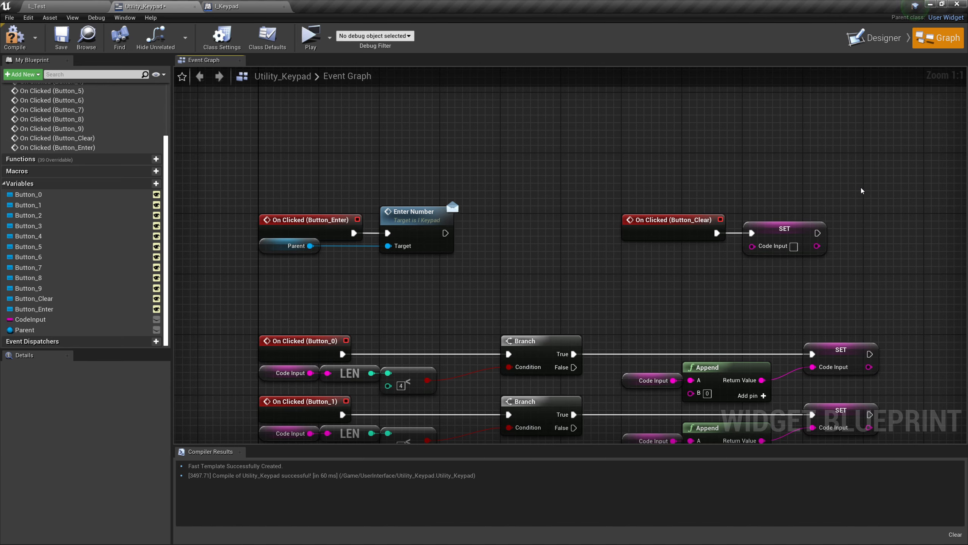
pyautogui.click(875, 38)
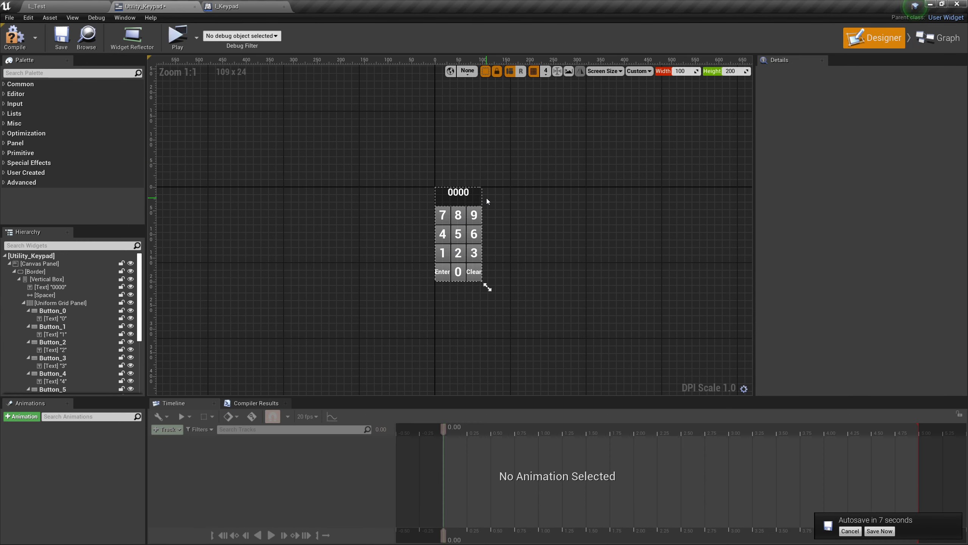